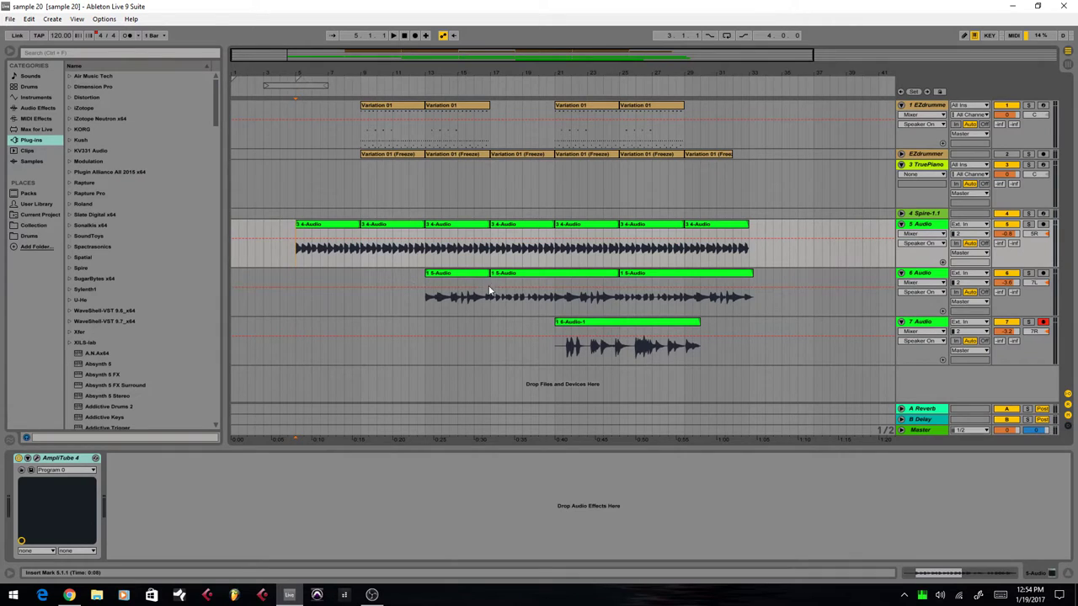
Play the arrangement from bar 5 and view the EZdrummer instrument window on track 1.
key(space)
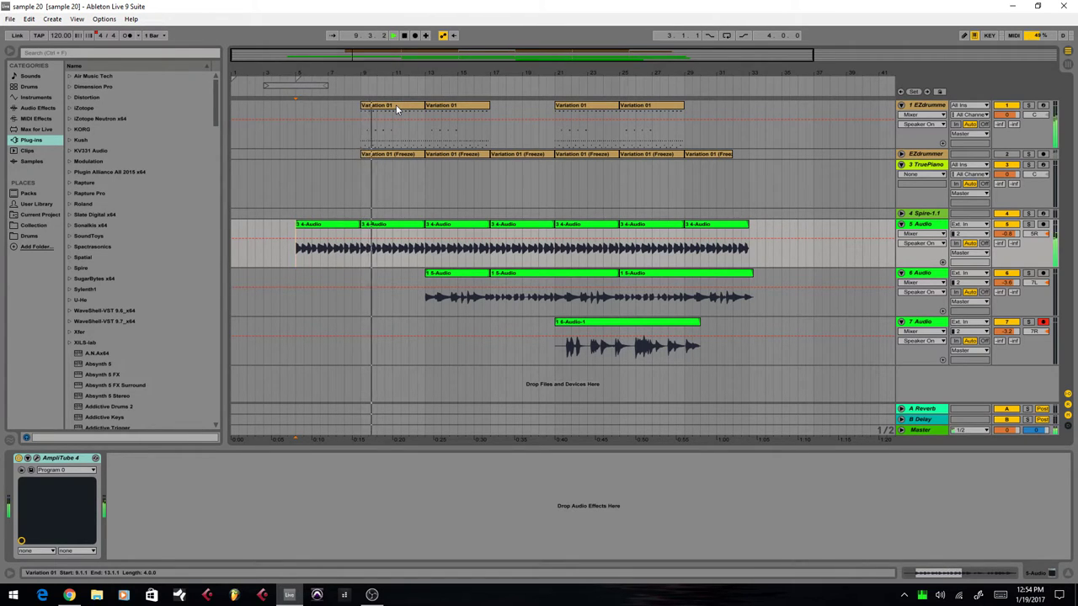
click(865, 135)
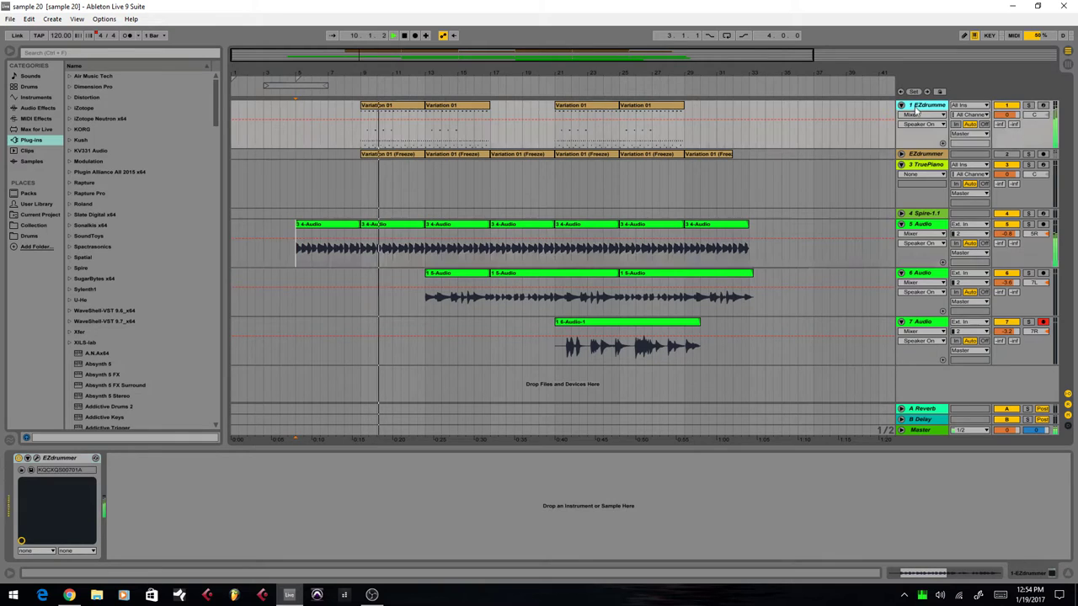
click(37, 459)
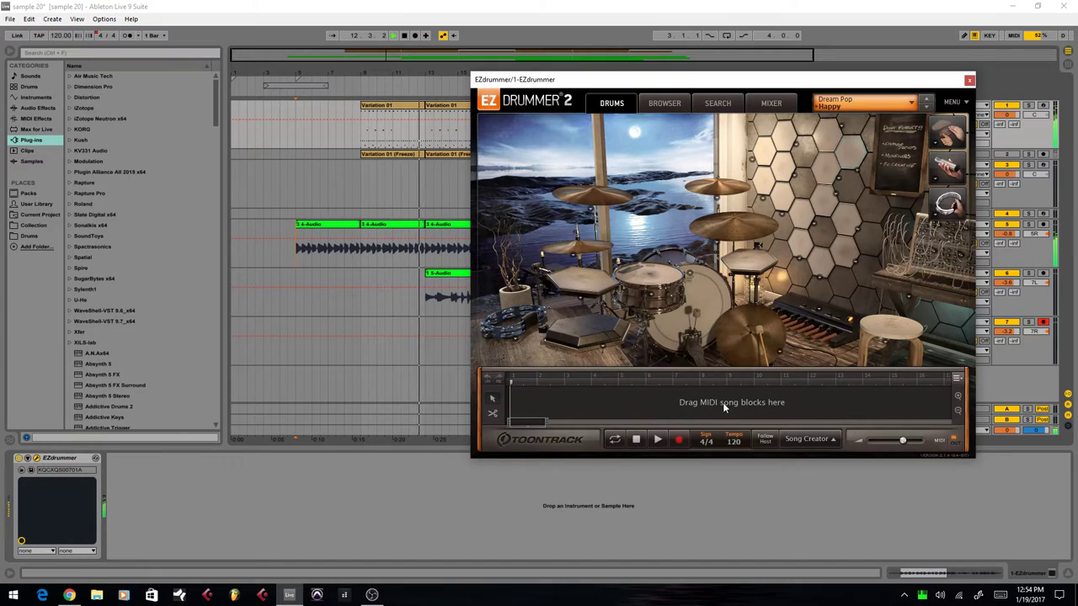
drag(966, 81, 878, 104)
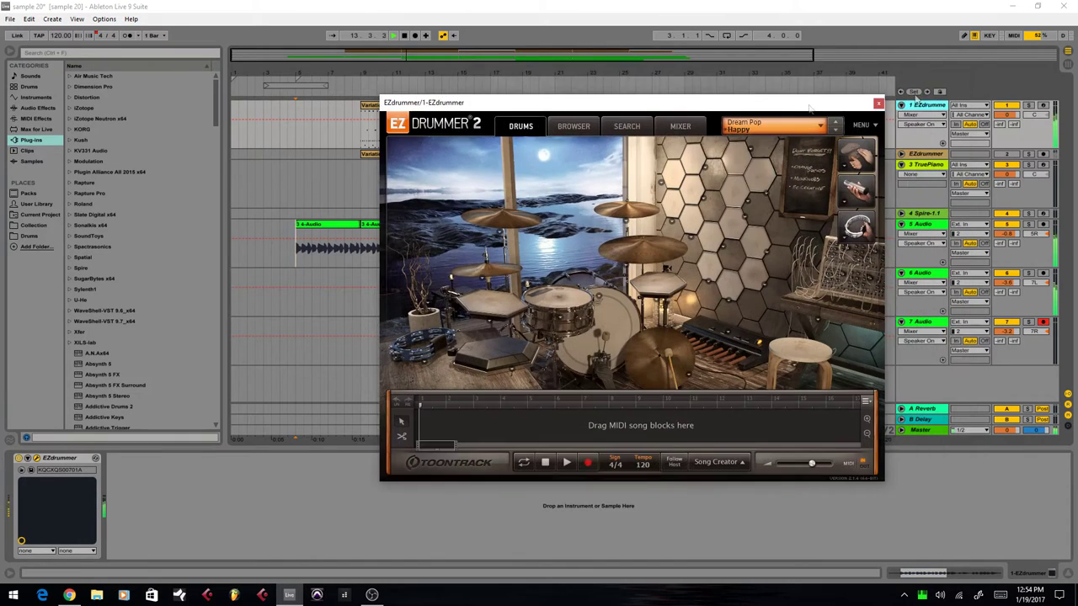
click(878, 104)
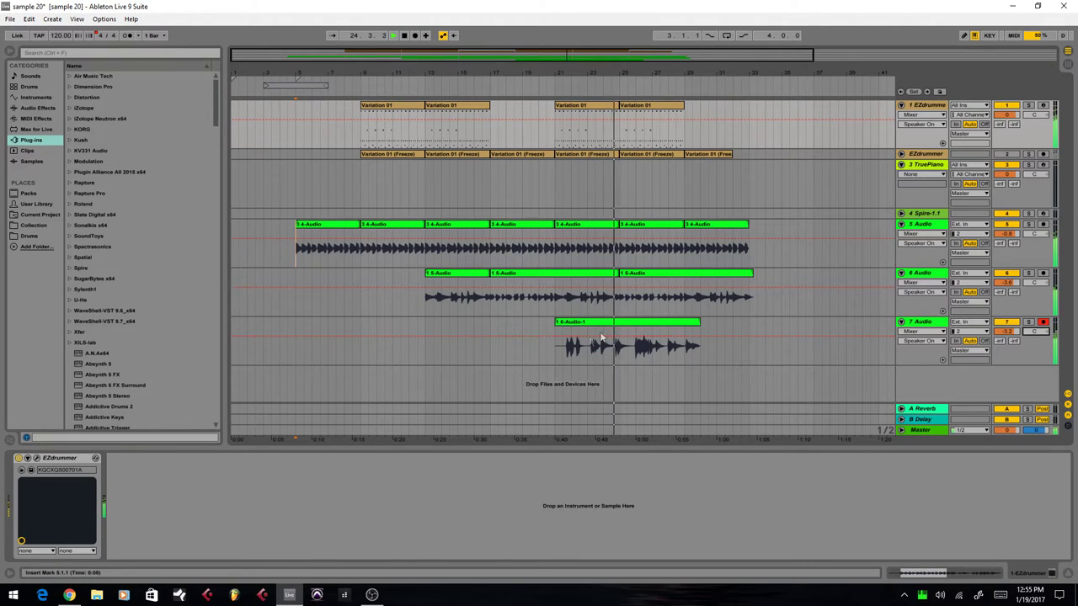
Solo the 5 Audio track and play it from bar 5, toggling its AmpliTube 4 device to compare the sound.
click(295, 253)
key(space)
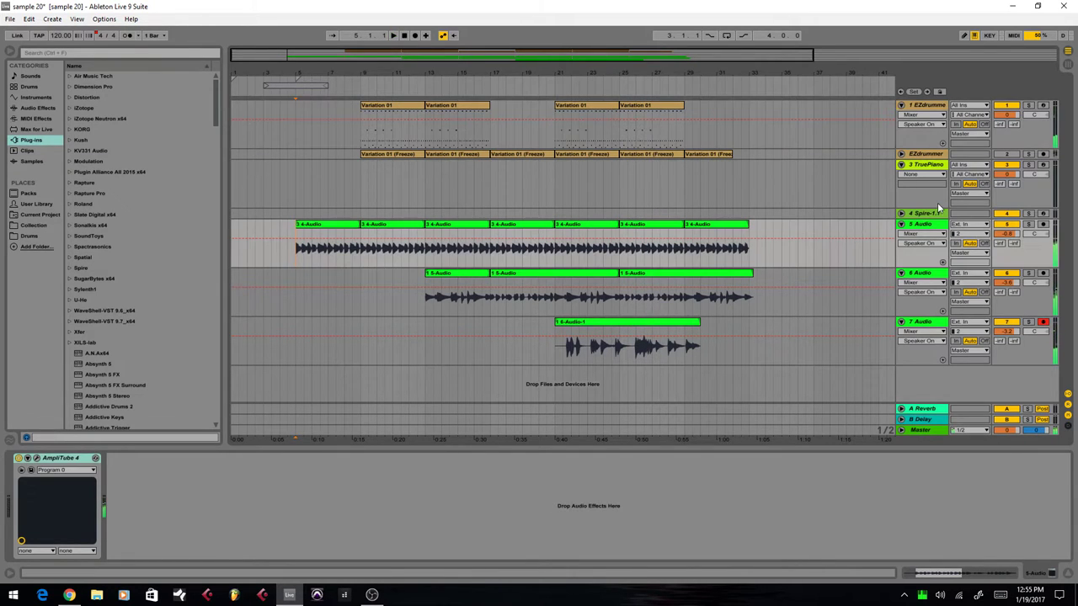
click(1029, 225)
key(space)
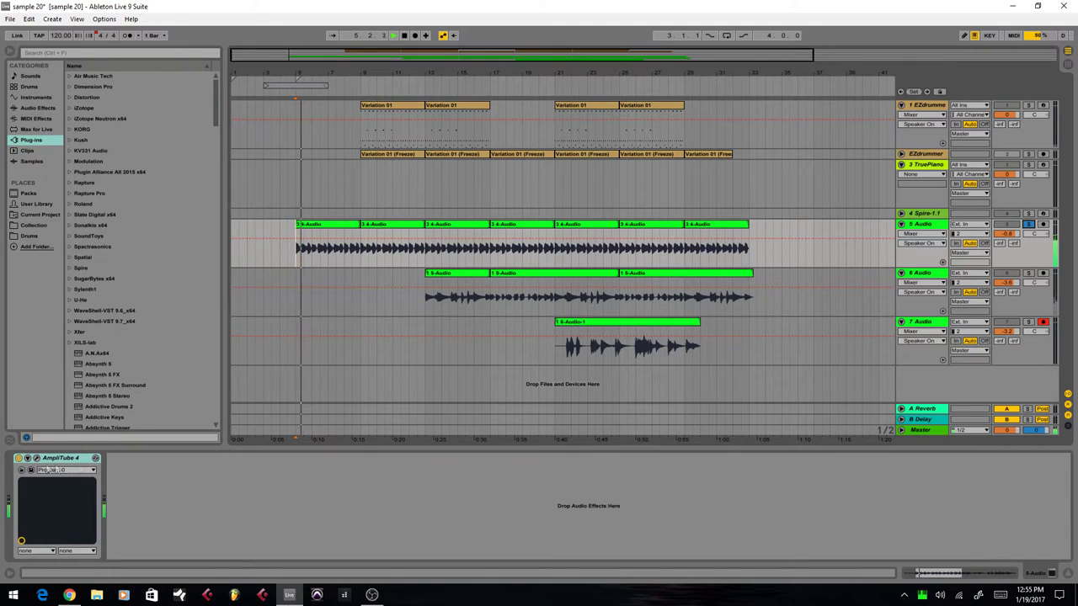
click(19, 459)
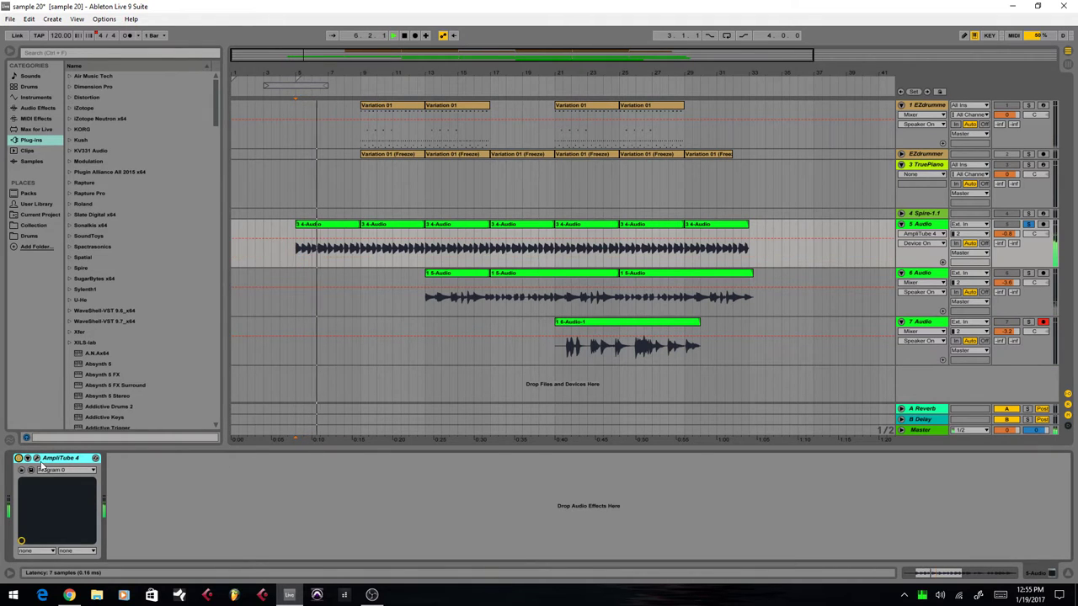
click(53, 52)
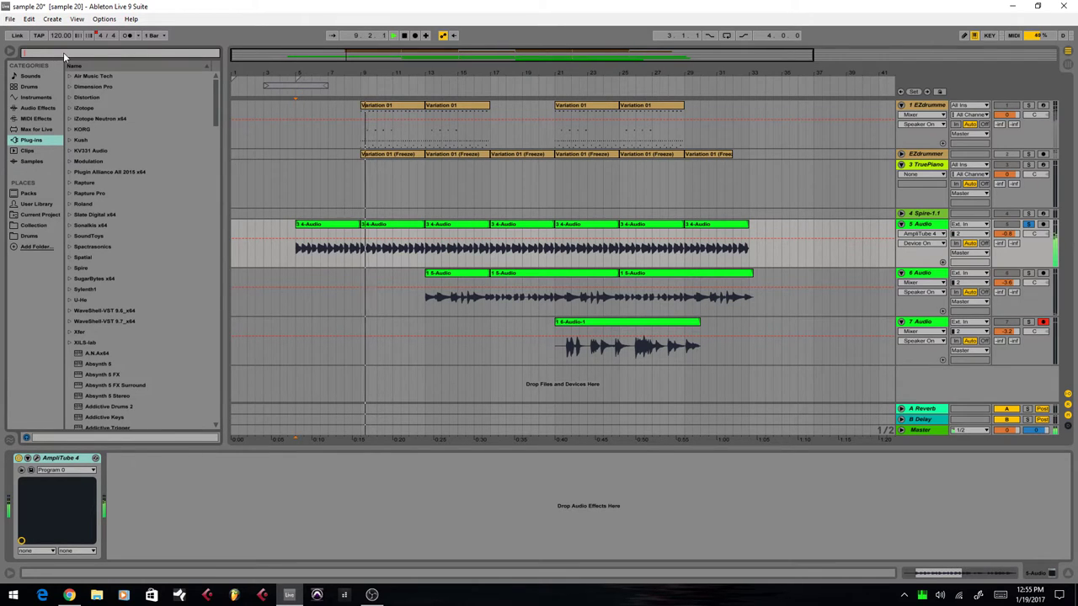
text(compre)
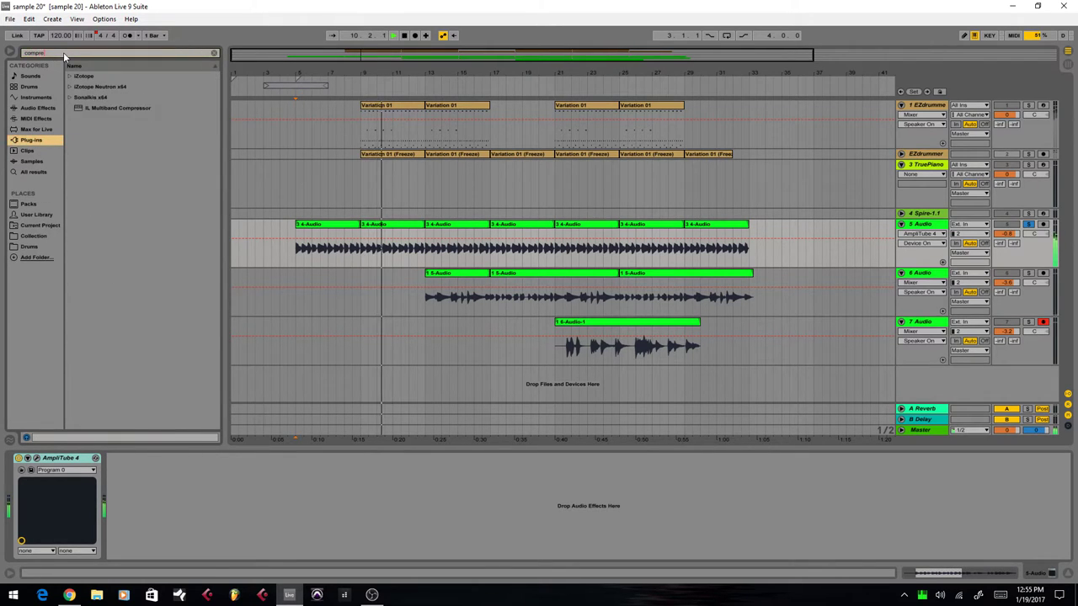
click(41, 108)
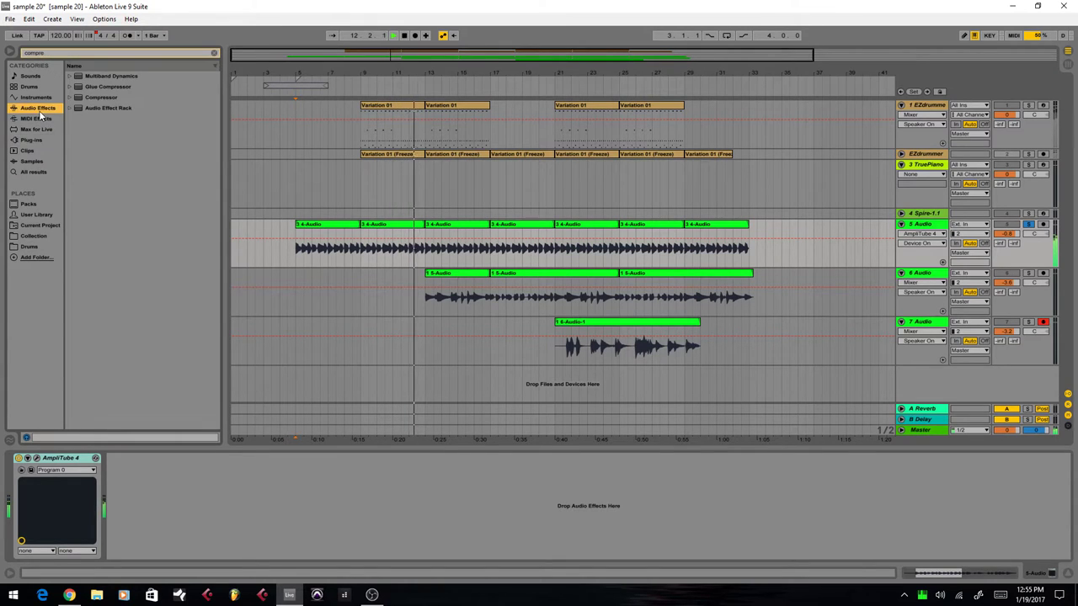
key(BackSpace)
key(BackSpace)
key(BackSpace)
key(BackSpace)
key(BackSpace)
key(BackSpace)
text(ss)
key(BackSpace)
key(BackSpace)
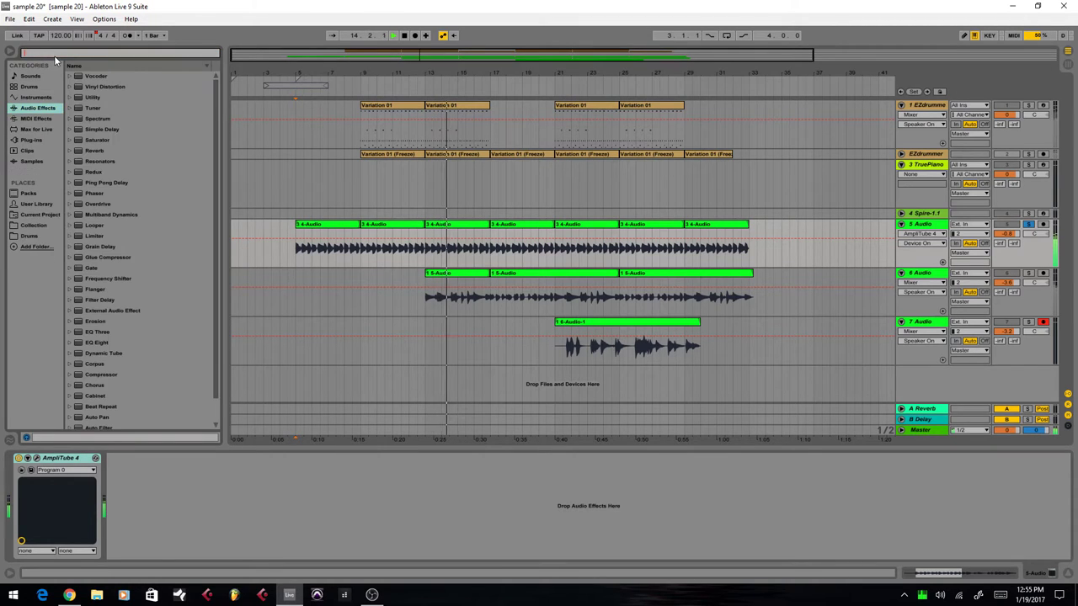
Find the SSL plug-ins, add SSLChannel Stereo after AmpliTube 4 on the 5 Audio track, and load its Guitar factory preset.
text(ssl)
click(30, 150)
click(31, 140)
click(101, 76)
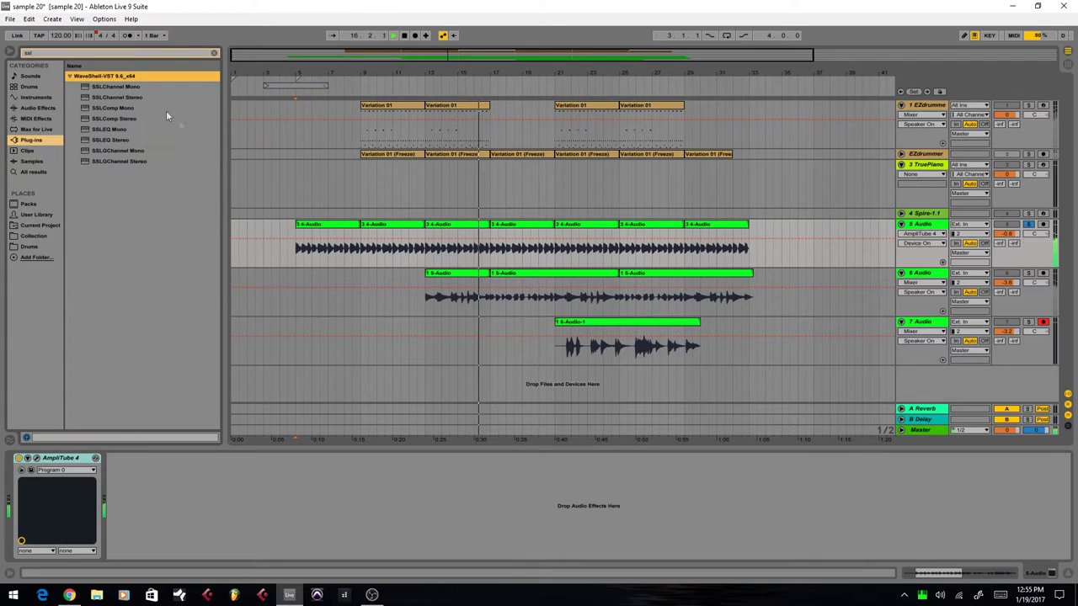
drag(117, 97, 239, 535)
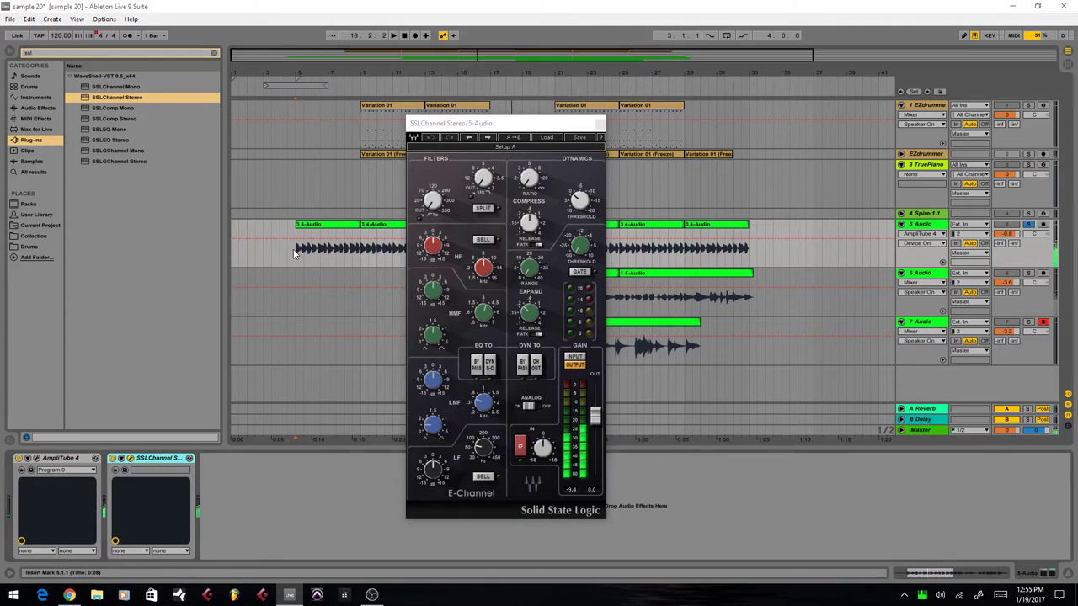
click(551, 138)
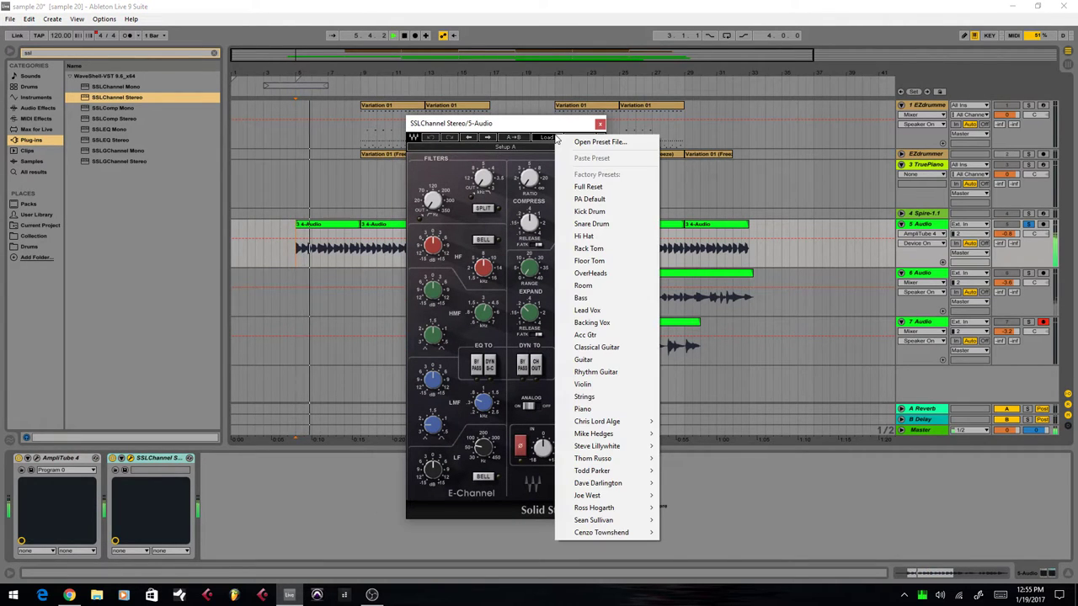
click(605, 364)
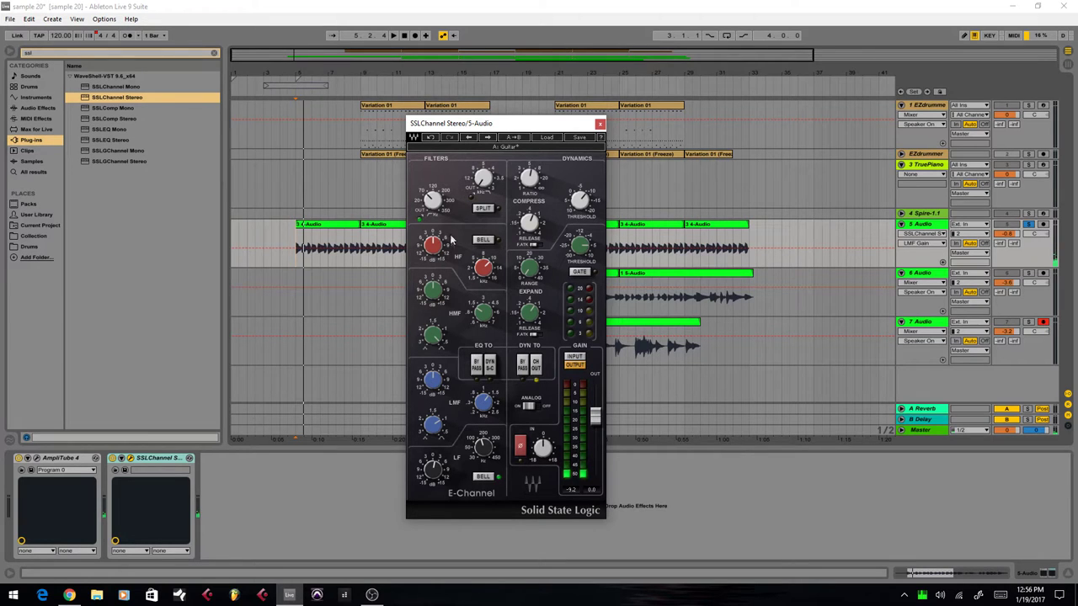
During playback, set the SSL compressor ratio to about 4.5 and raise its threshold, bypassing the plug-in briefly to compare.
key(space)
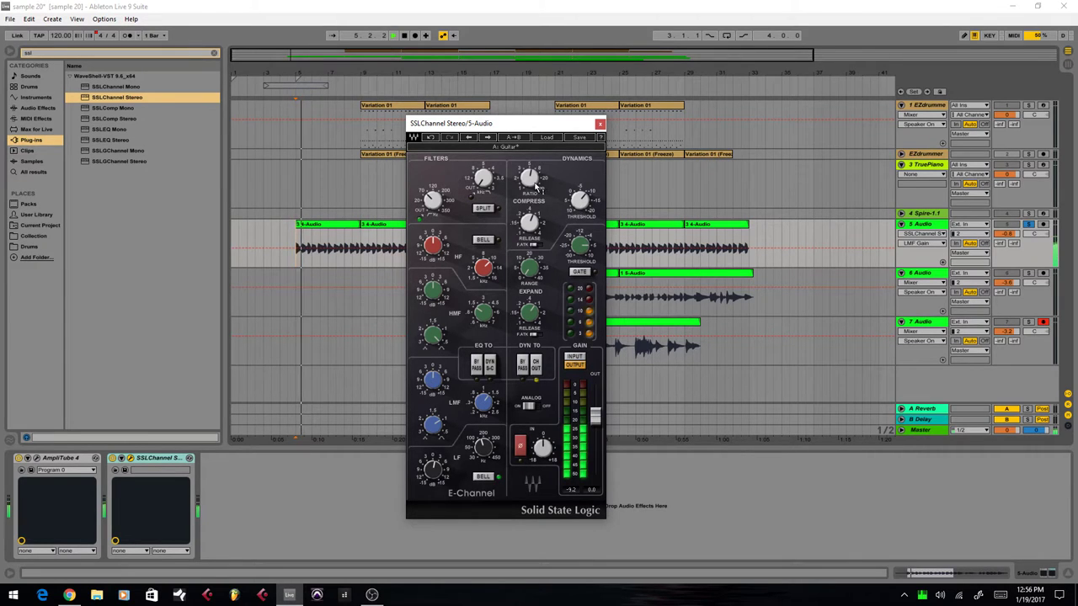
drag(529, 177, 528, 187)
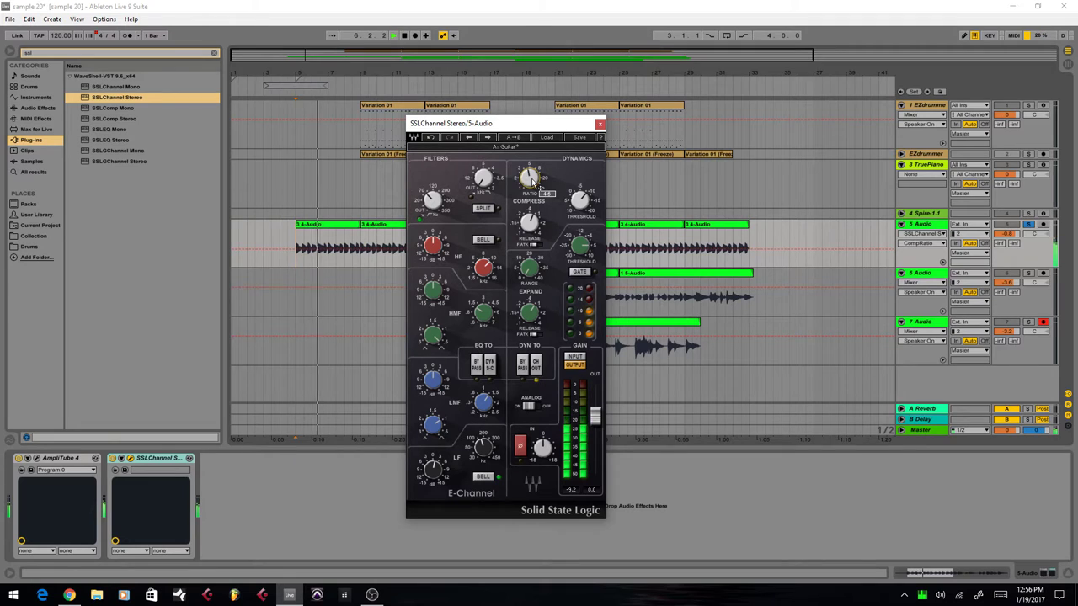
drag(579, 200, 580, 206)
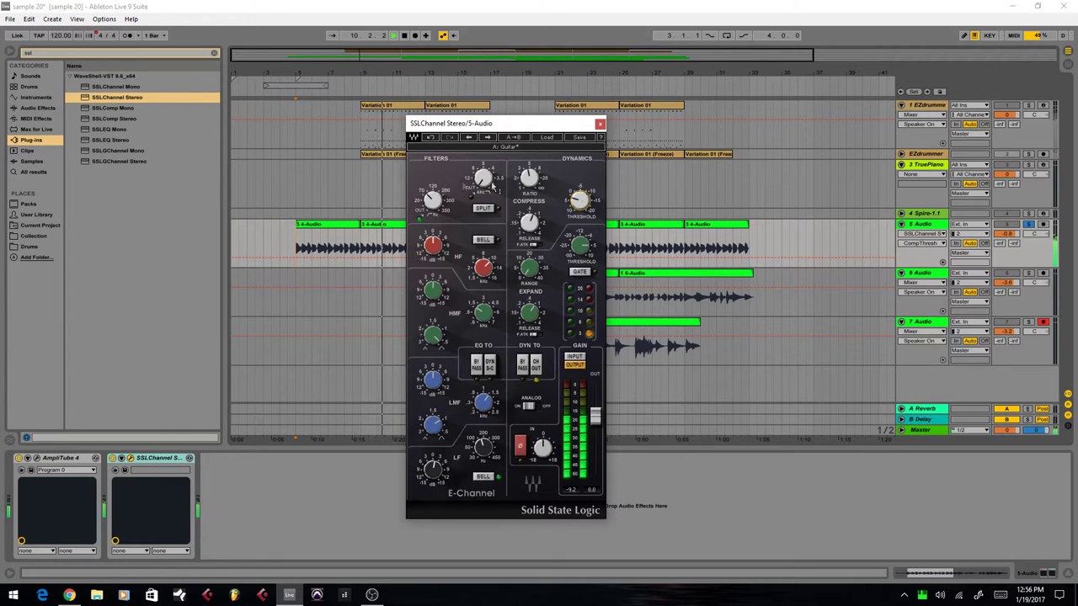
click(115, 463)
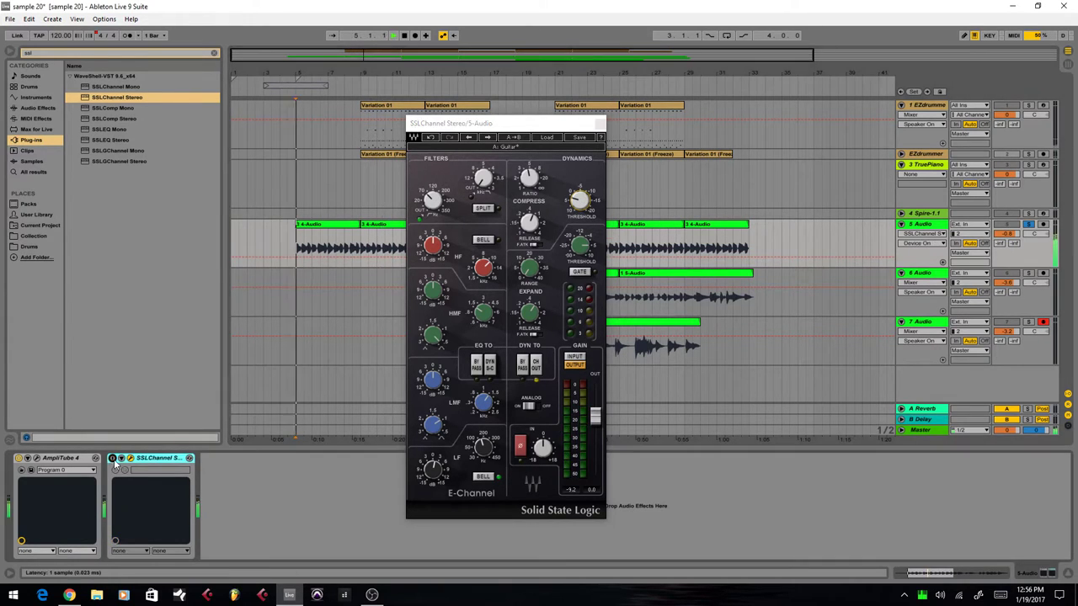
click(580, 199)
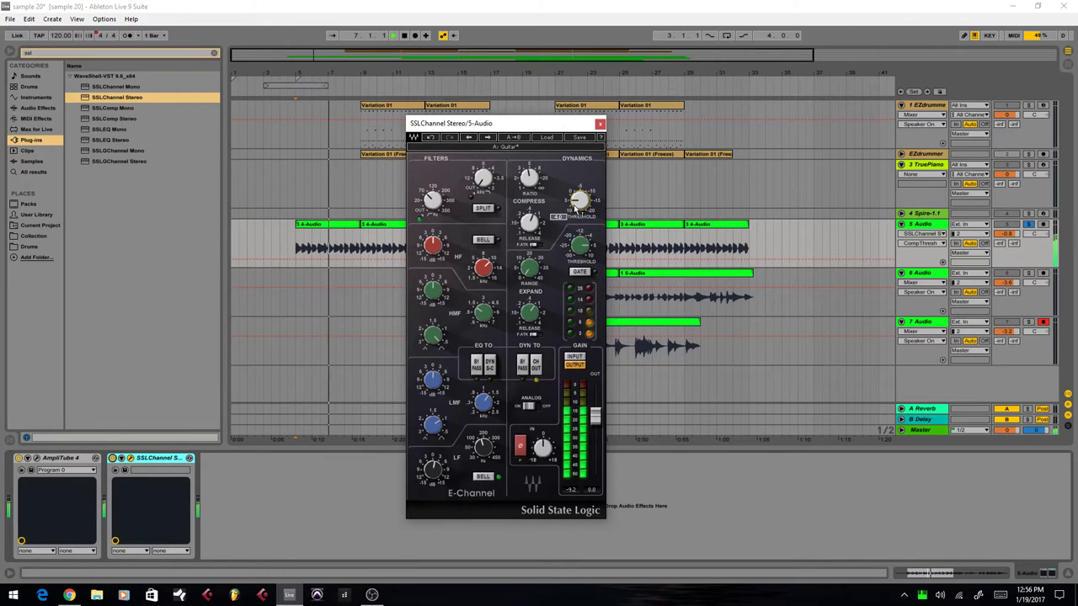
Sweep the SSL channel's high-pass filter frequency, turn the filter out, and restart playback.
click(431, 200)
drag(432, 201, 432, 214)
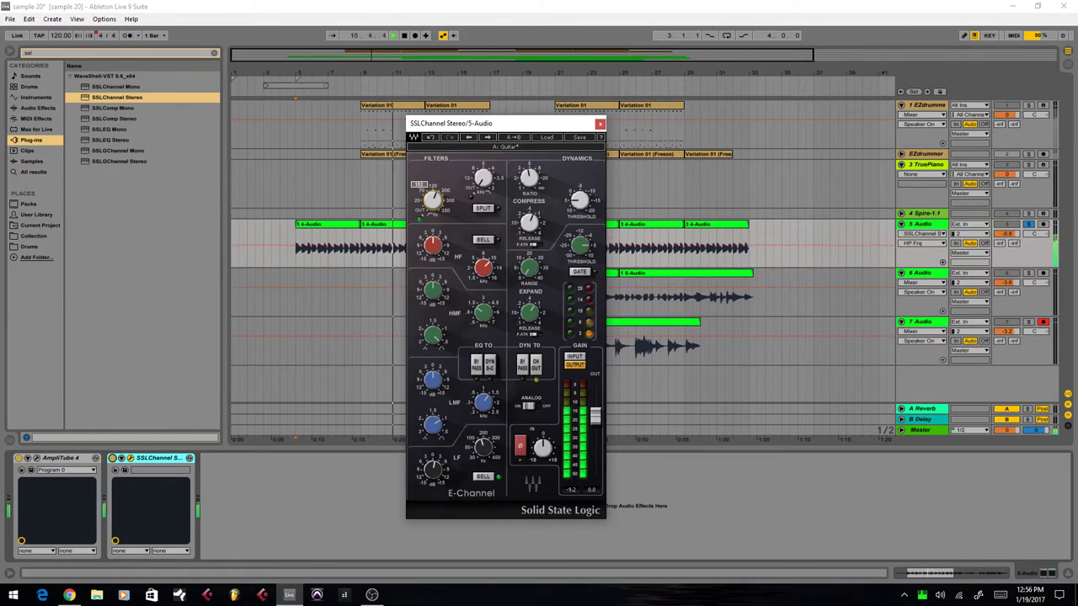
drag(432, 201, 432, 198)
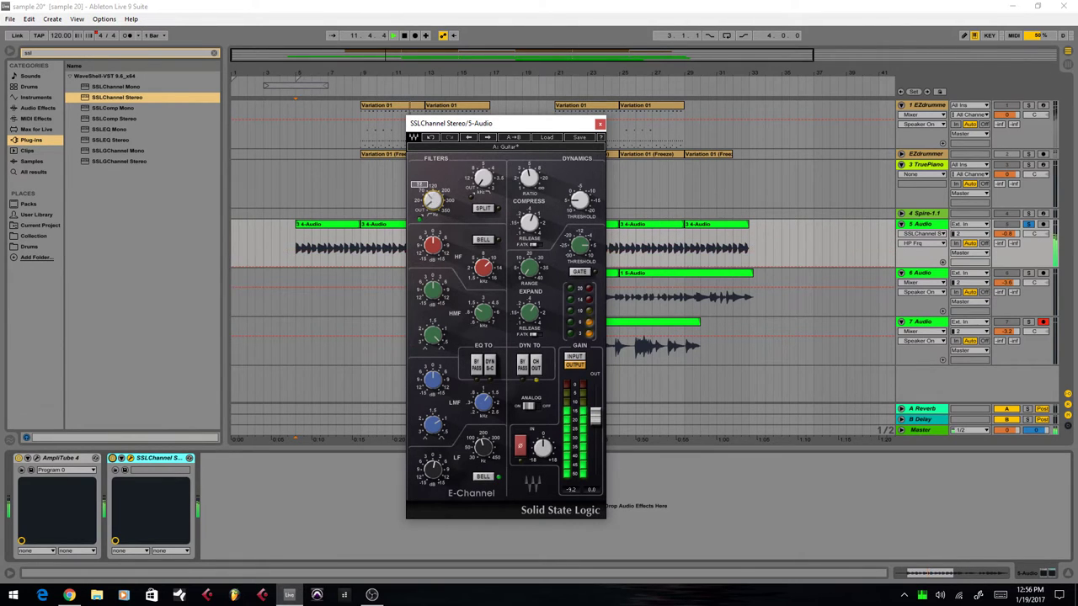
key(space)
key(space)
Boost the SSL channel's HF gain slightly and its HMF gain more strongly during playback.
drag(439, 250, 439, 212)
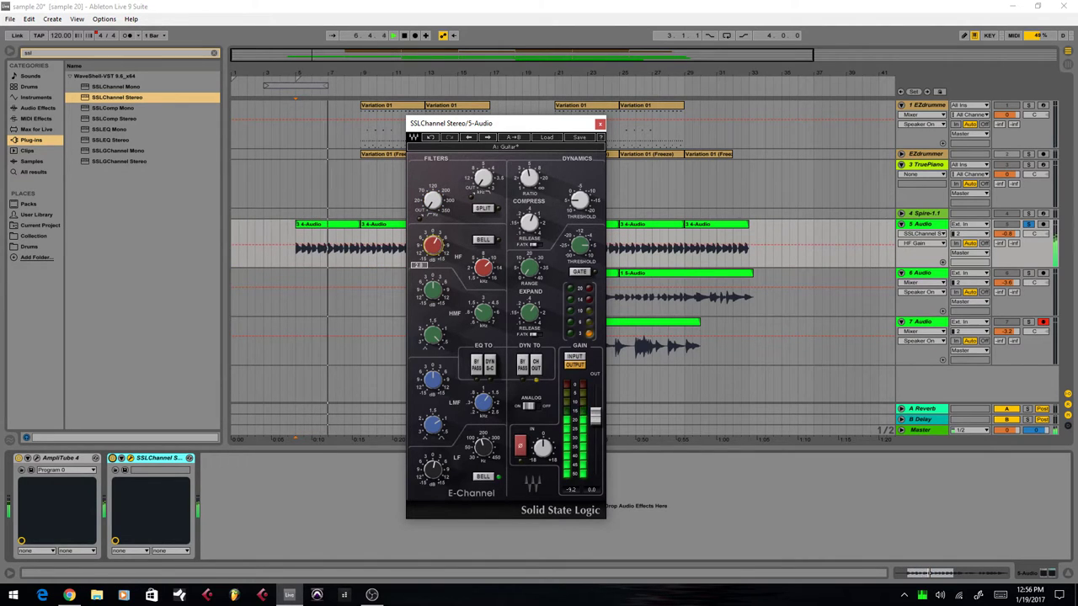
drag(438, 242, 438, 222)
drag(435, 290, 435, 255)
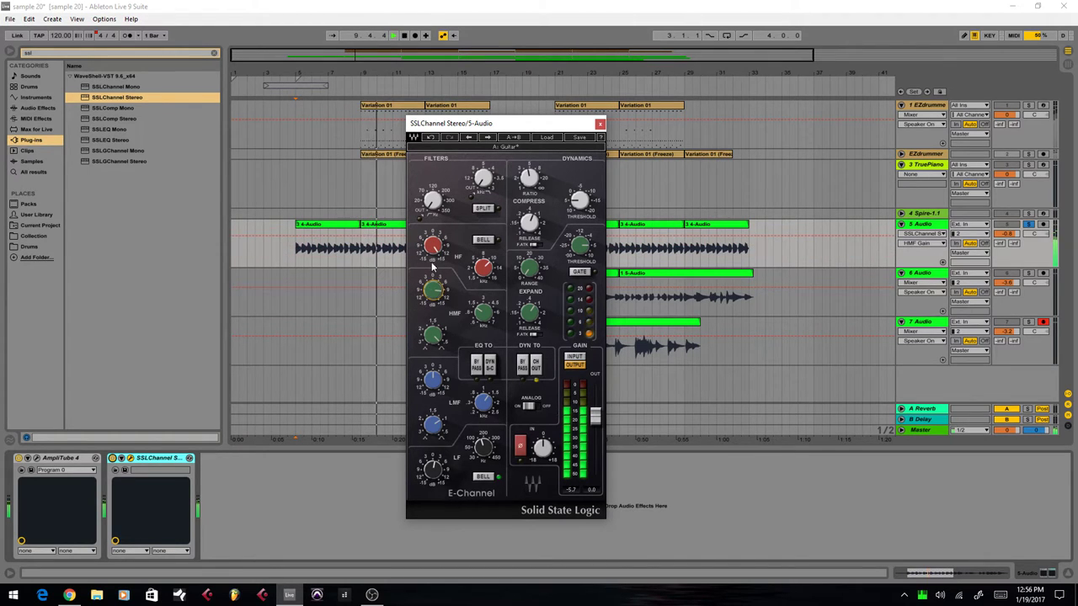
drag(434, 247, 433, 279)
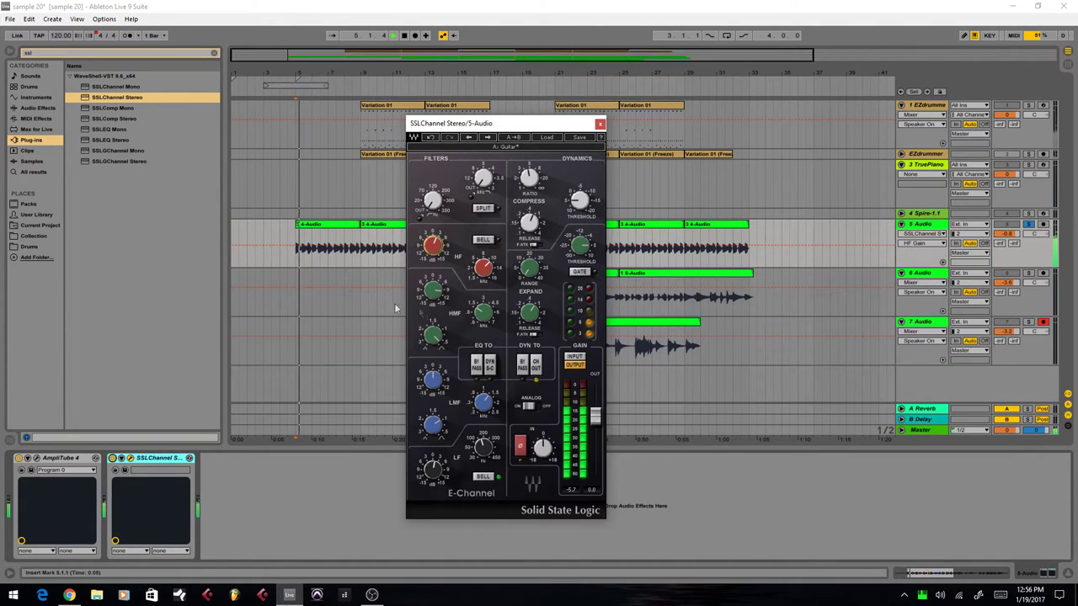
Unsolo the 5 Audio track and play the full mix from bar 9.
click(1028, 225)
key(space)
key(space)
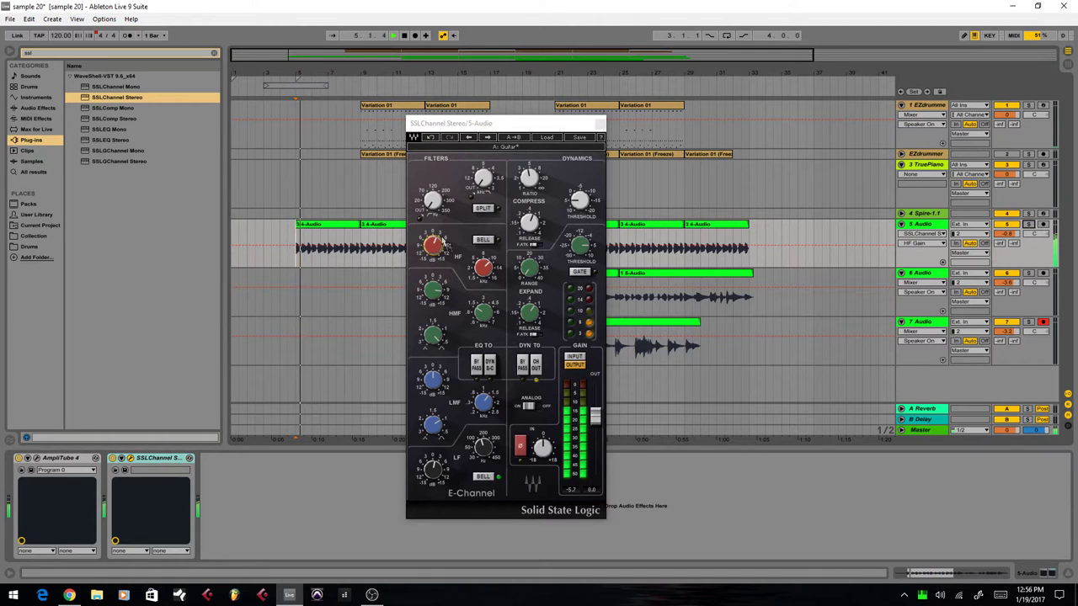
click(361, 260)
key(space)
key(space)
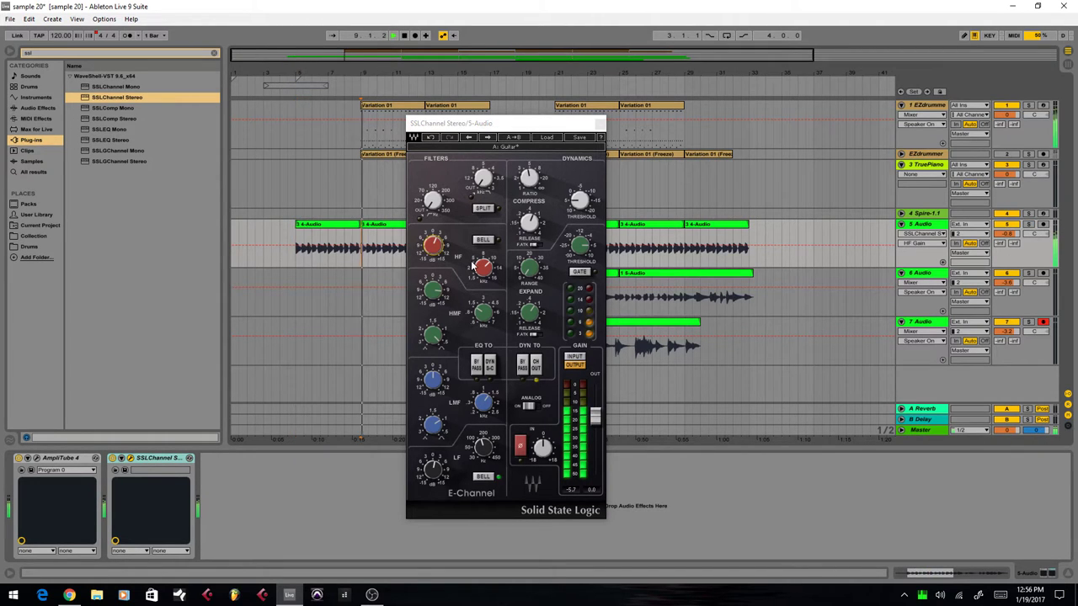
Boost the LMF gain slightly with a fine adjustment of the LF gain, and raise the compressor threshold further.
click(433, 378)
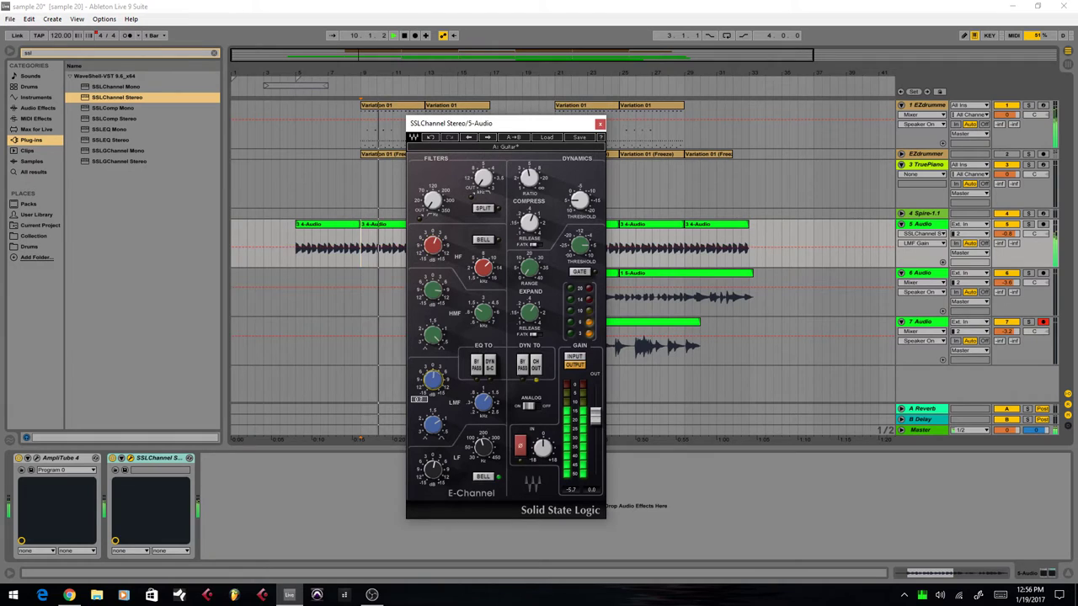
click(433, 423)
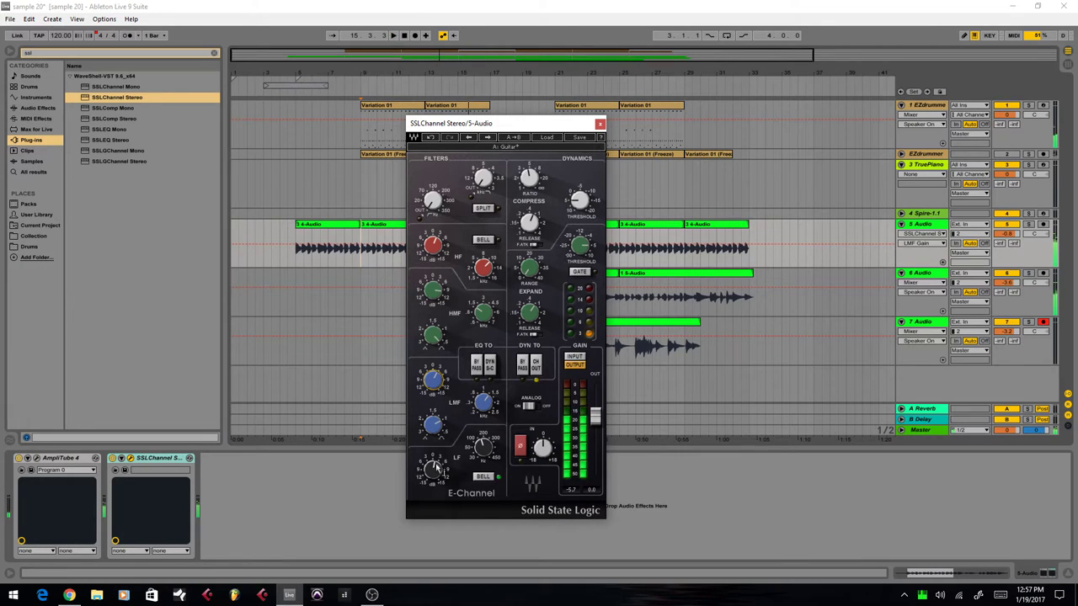
mouse_move(436, 477)
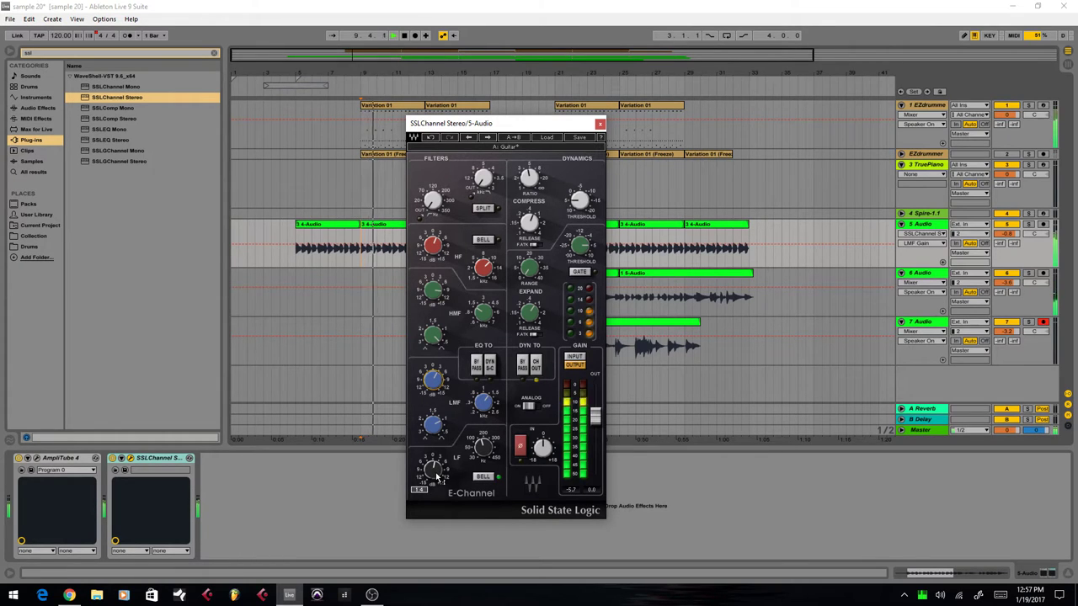
drag(436, 478, 436, 474)
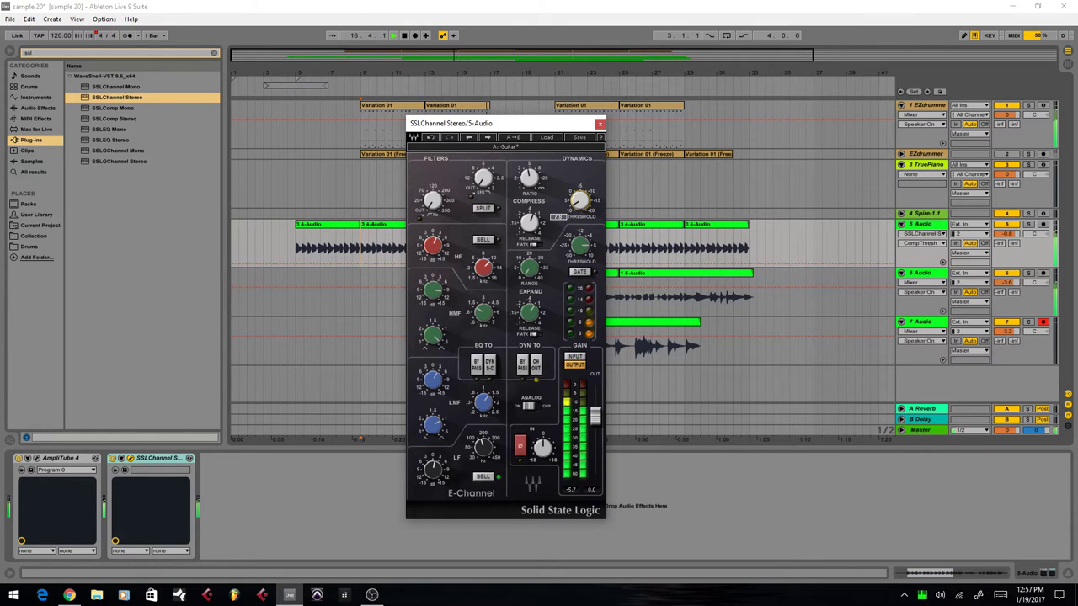
Replay the mix from bar 5 with the SSLChannel Stereo window closed, and reopen the plug-in window.
click(599, 124)
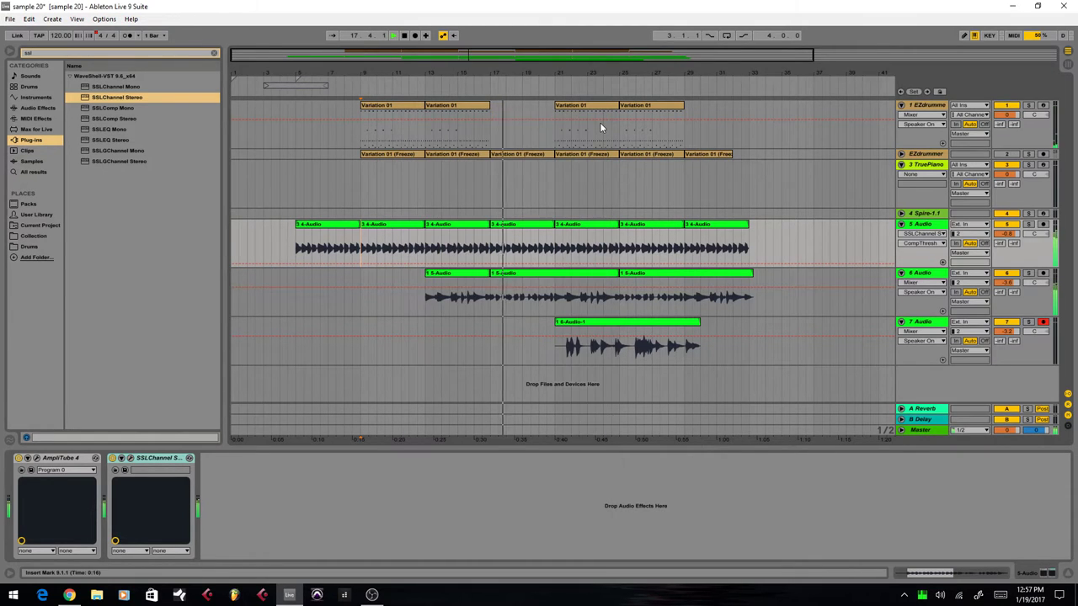
click(294, 252)
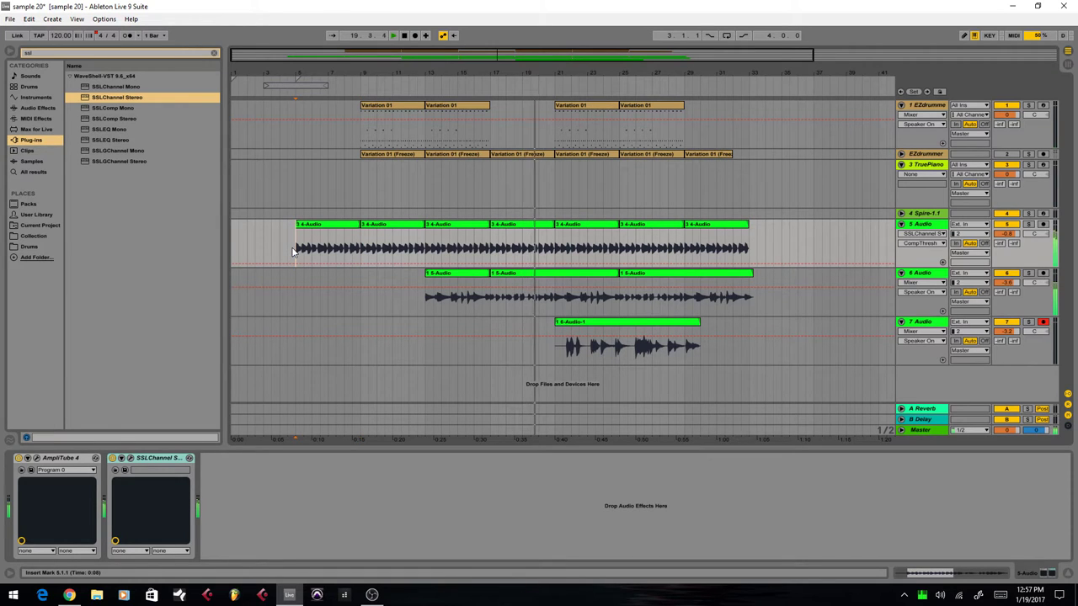
click(130, 459)
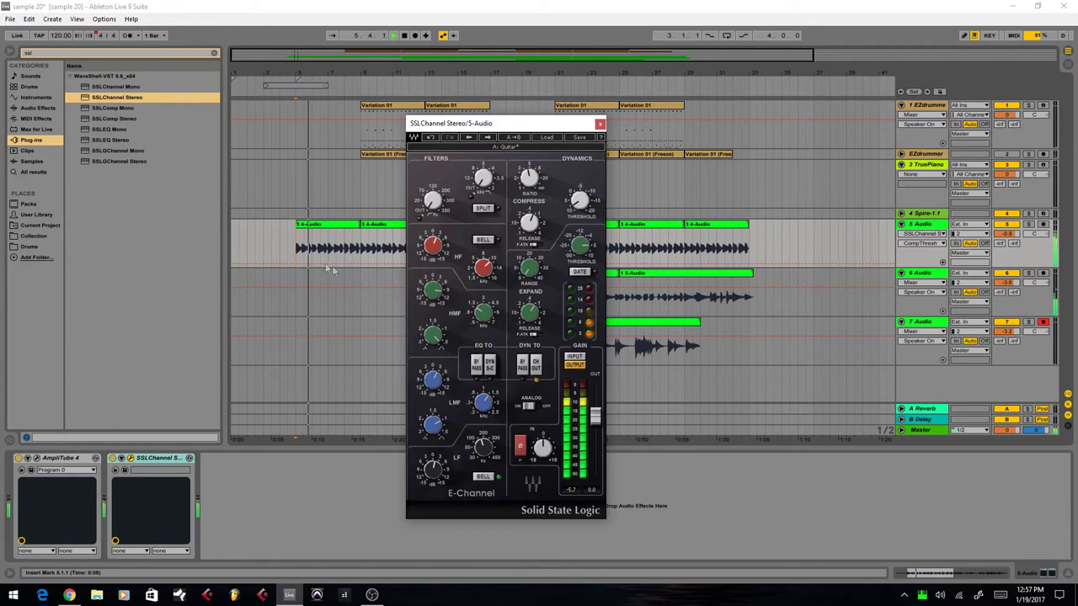
Turn the SSL channel's high-pass filter down to Out on the 5 Audio track and close the plug-in window.
drag(434, 206, 447, 507)
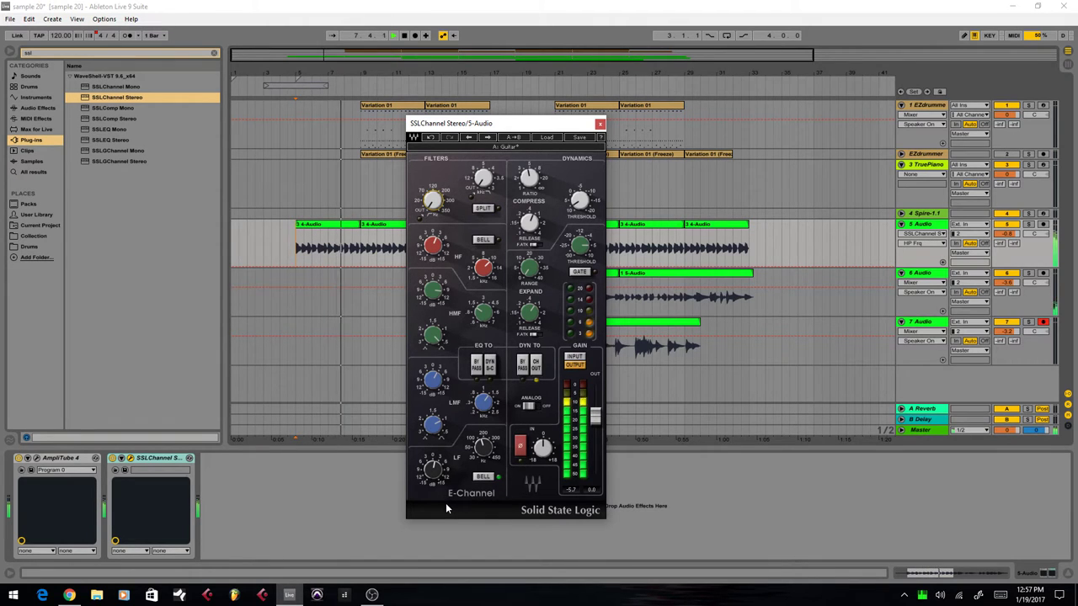
click(599, 124)
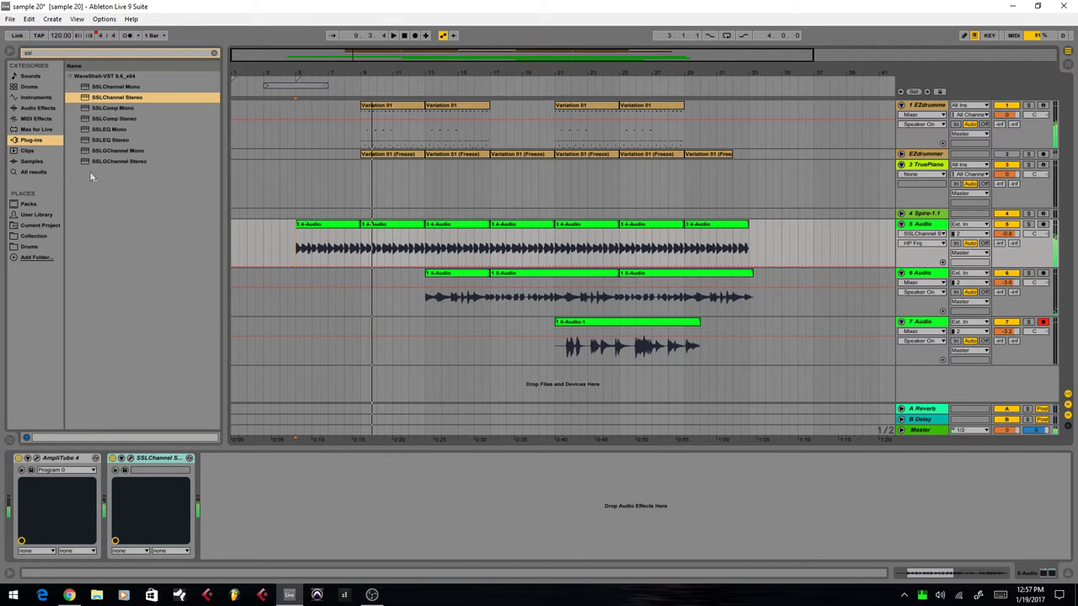
Search the audio effects for "eq" and add EQ Eight after SSLChannel Stereo on the 5 Audio track.
click(46, 120)
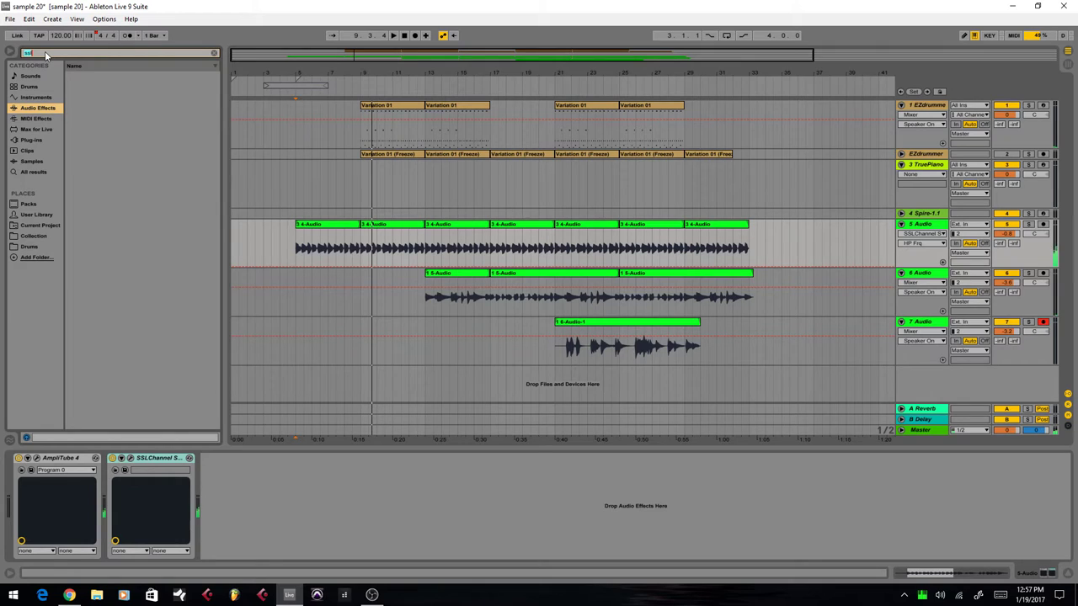
text(eq)
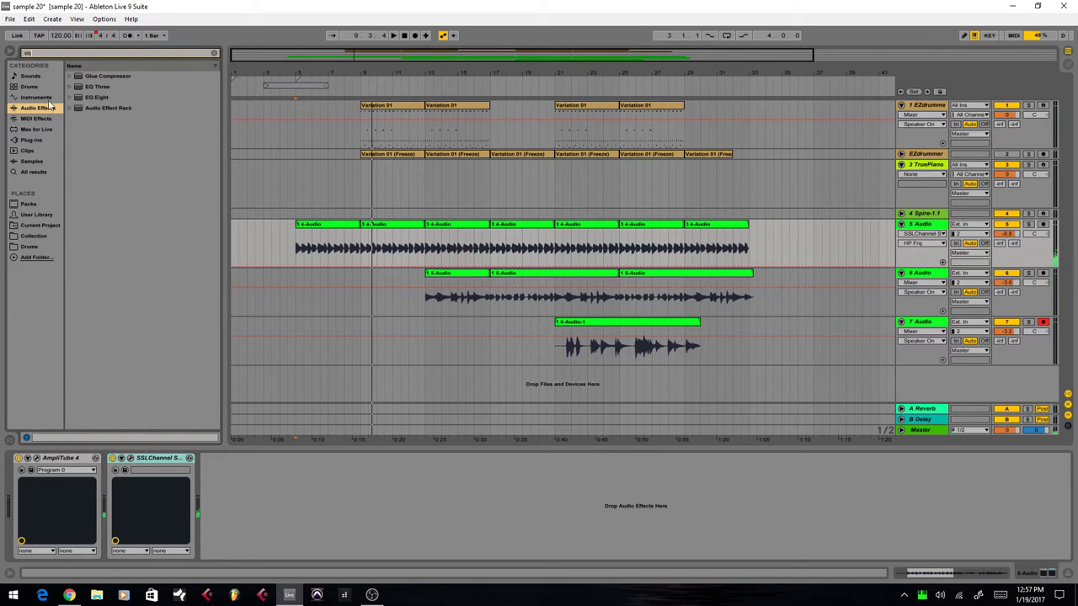
click(49, 98)
click(48, 122)
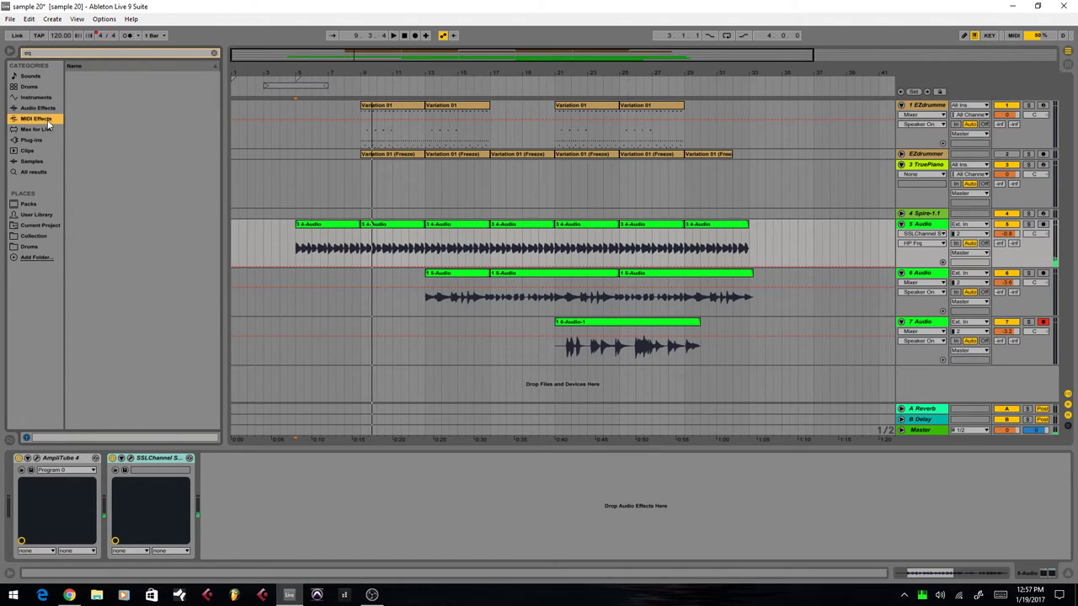
click(50, 110)
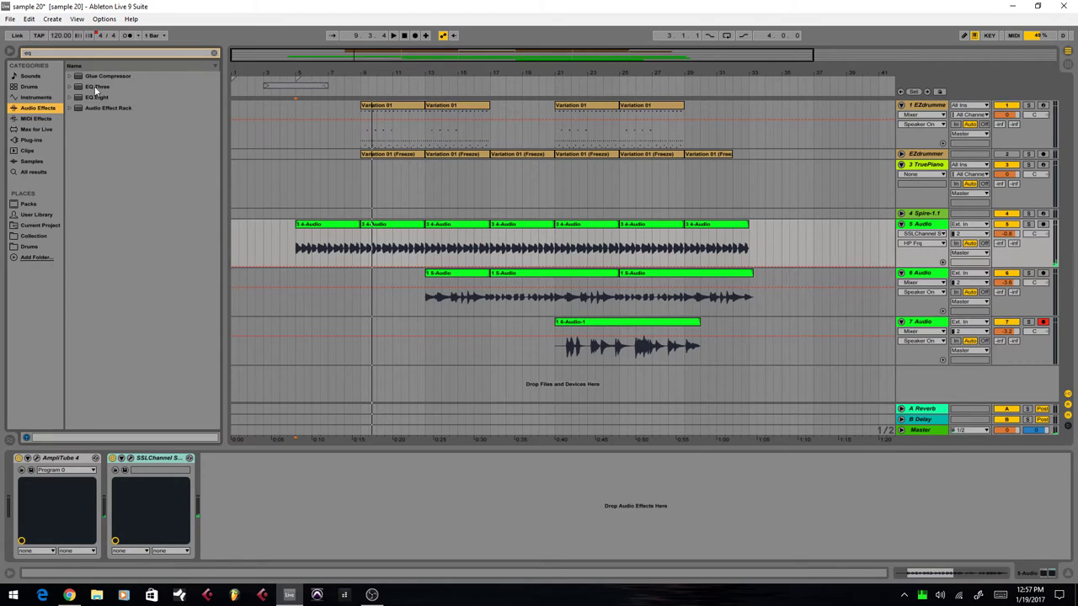
drag(99, 97, 295, 491)
Set EQ Eight's first band to a low-cut filter at 137 Hz during playback.
key(space)
click(243, 544)
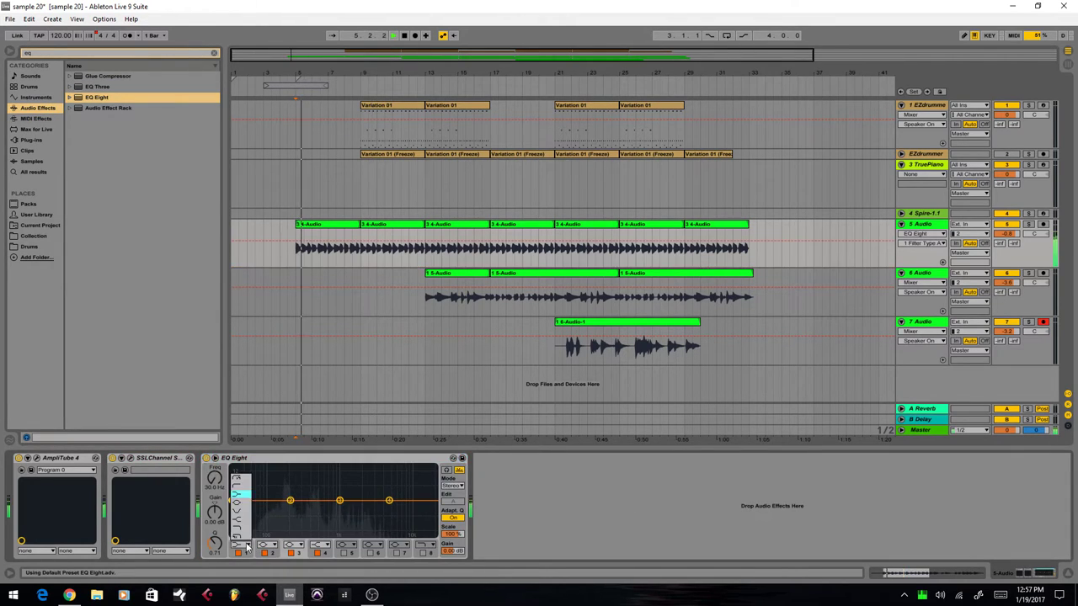
click(239, 489)
drag(232, 507, 284, 508)
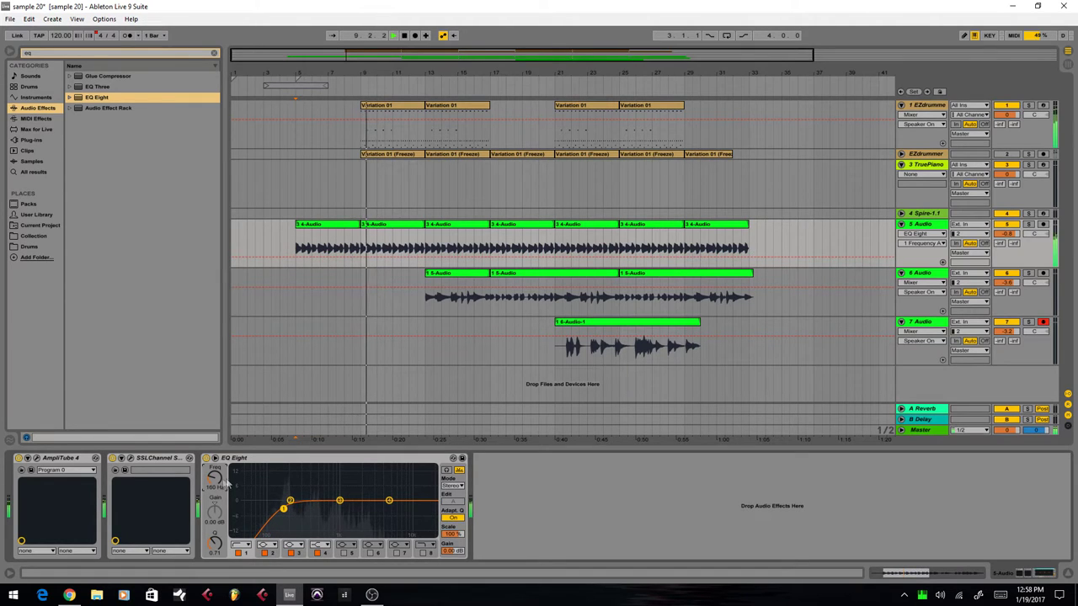
drag(213, 483, 213, 488)
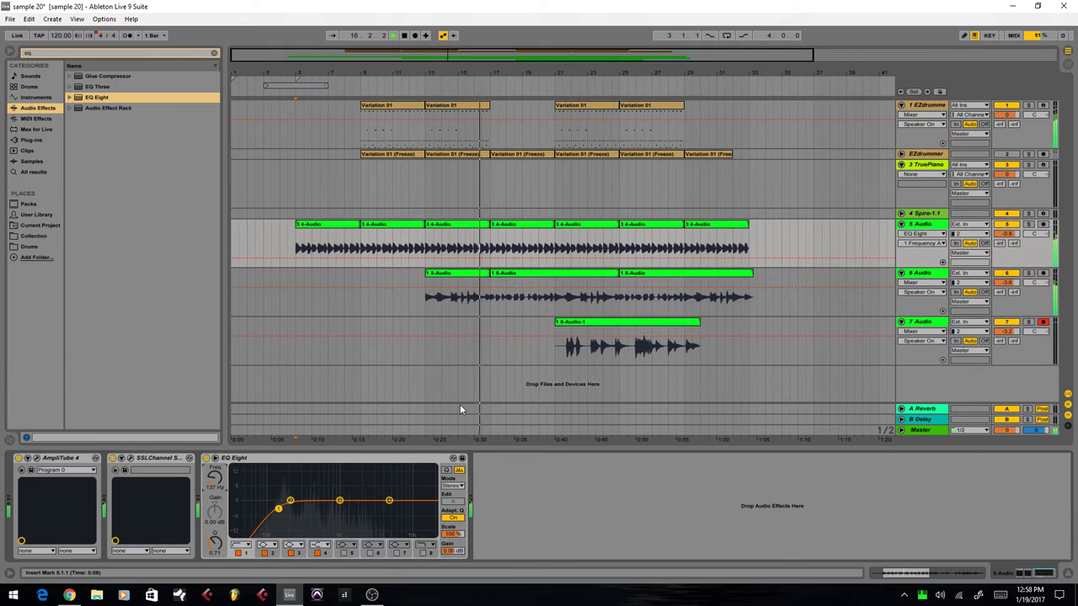
Search the plug-ins for "filter" and add Sonalksis Creative Filter Stereo after EQ Eight on the 5 Audio track.
click(57, 56)
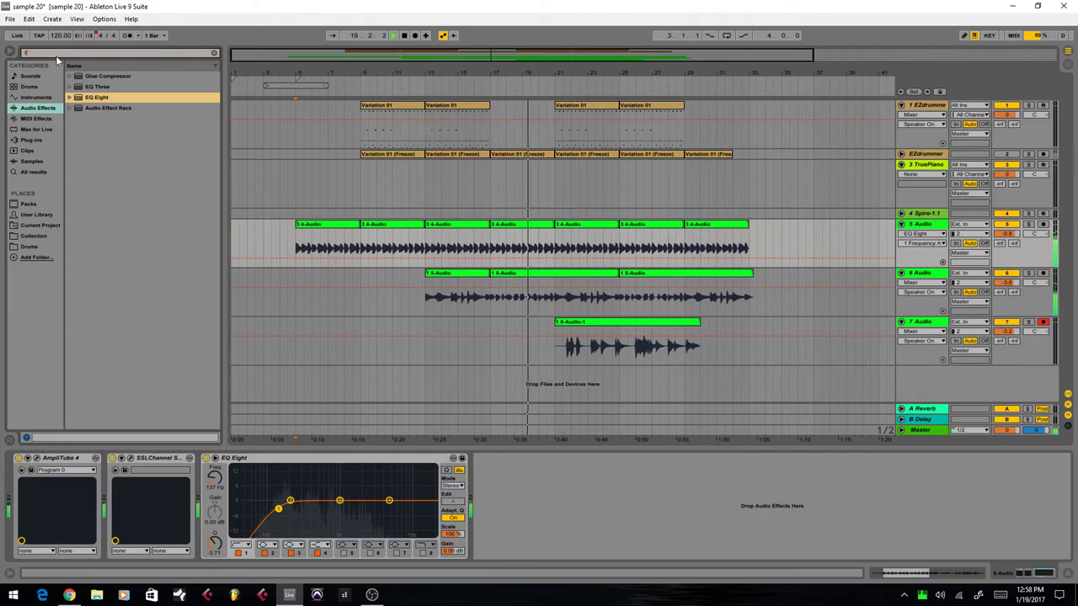
text(filter)
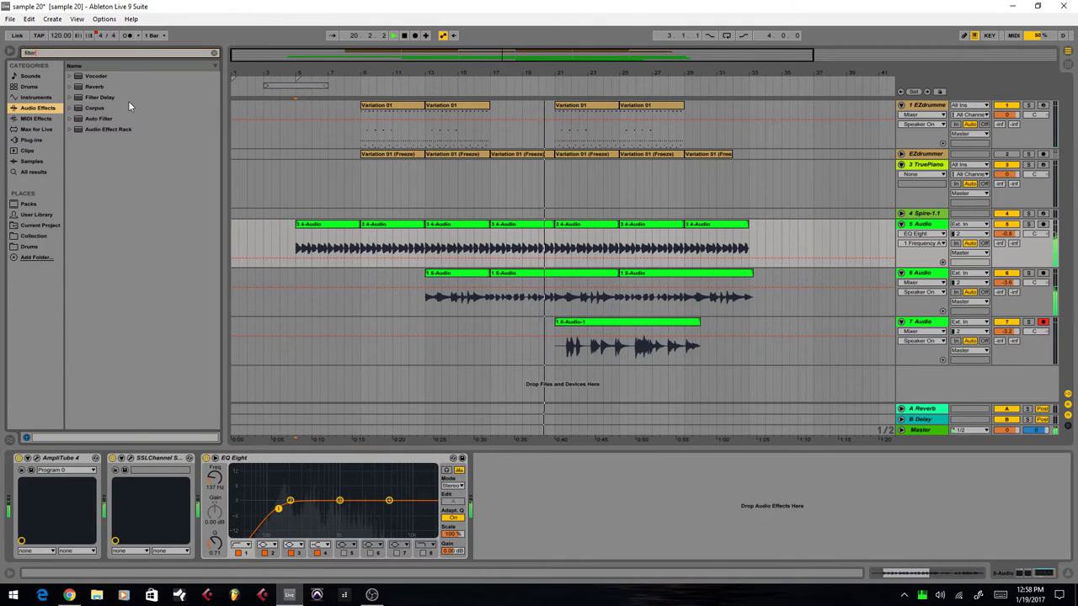
click(41, 139)
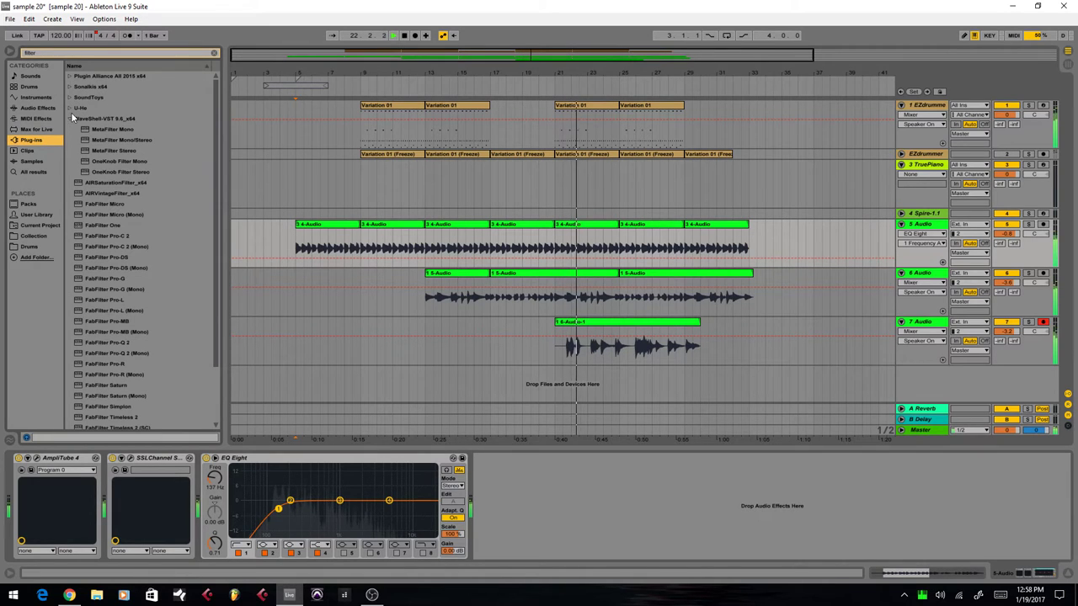
click(71, 119)
click(70, 87)
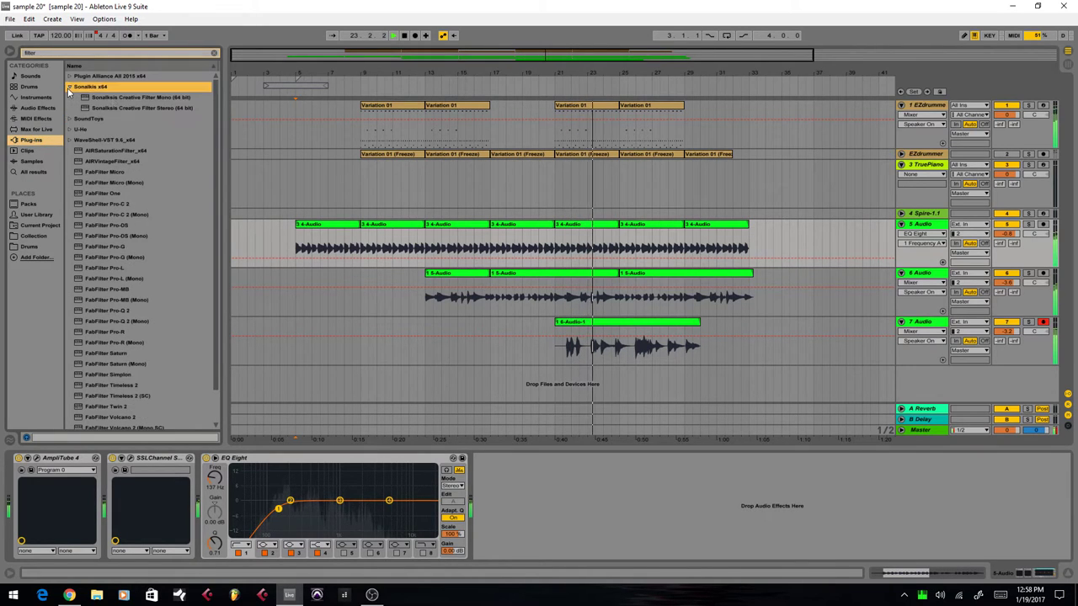
drag(134, 108, 508, 478)
Replay from around bar 8, lower the Creative Filter's cutoff frequency to about 11118 Hz, and close its window.
click(351, 248)
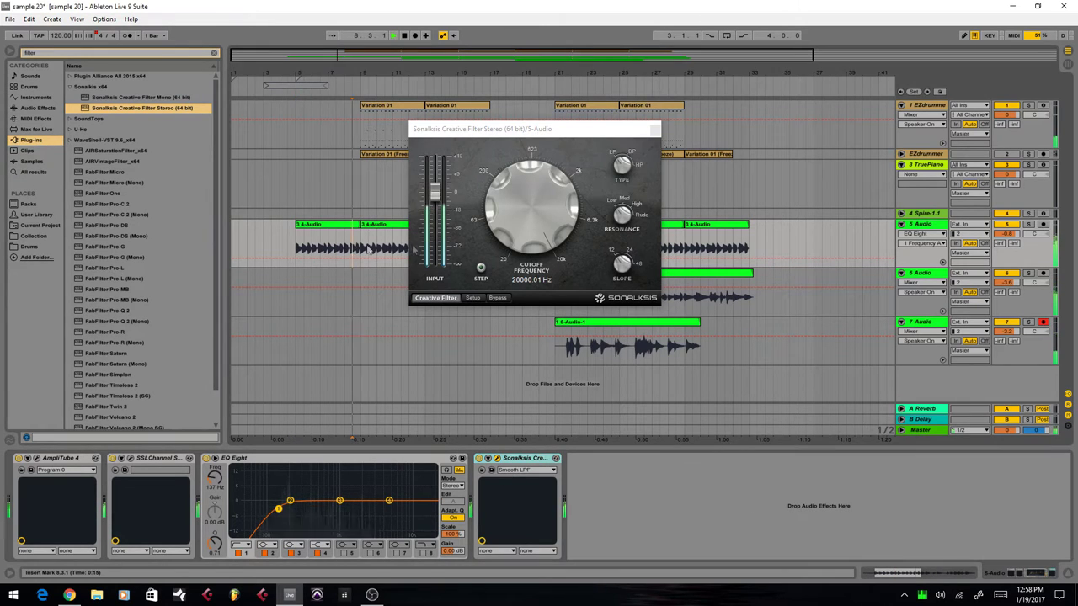
mouse_move(548, 218)
mouse_down()
mouse_move(543, 261)
mouse_move(546, 225)
mouse_up()
click(654, 129)
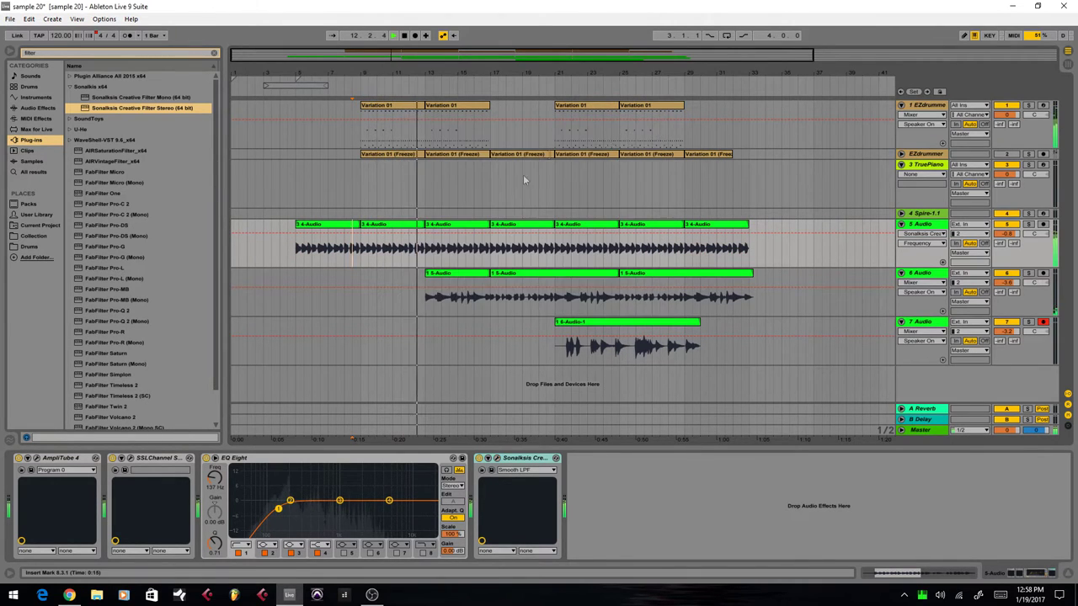
Play the 6 Audio track soloed from bar 13, search the plug-ins for "ssl", and add SSLChannel Stereo to it.
click(428, 306)
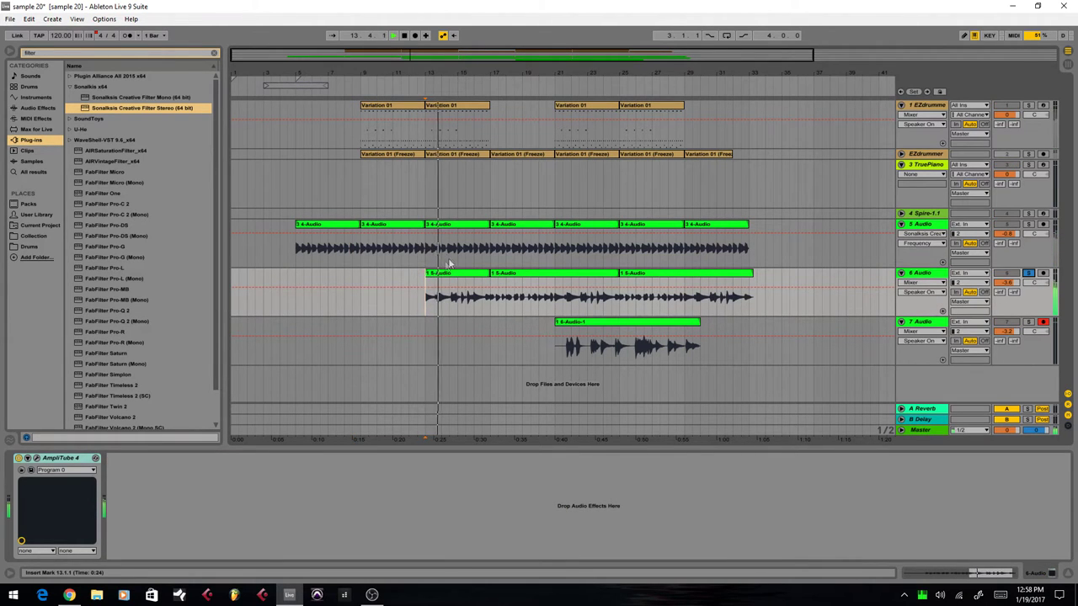
click(48, 53)
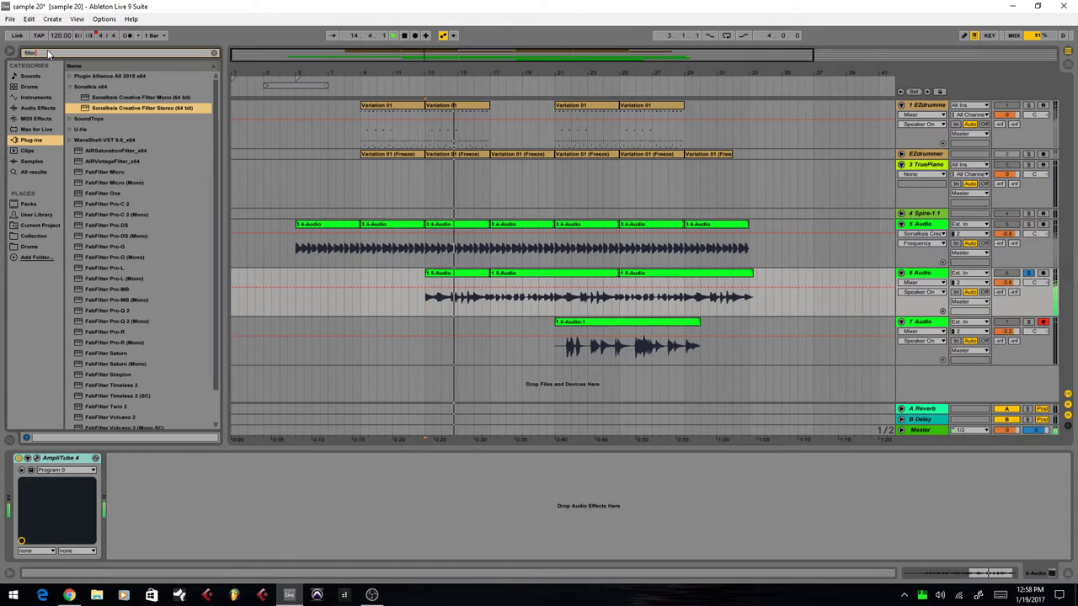
text(s)
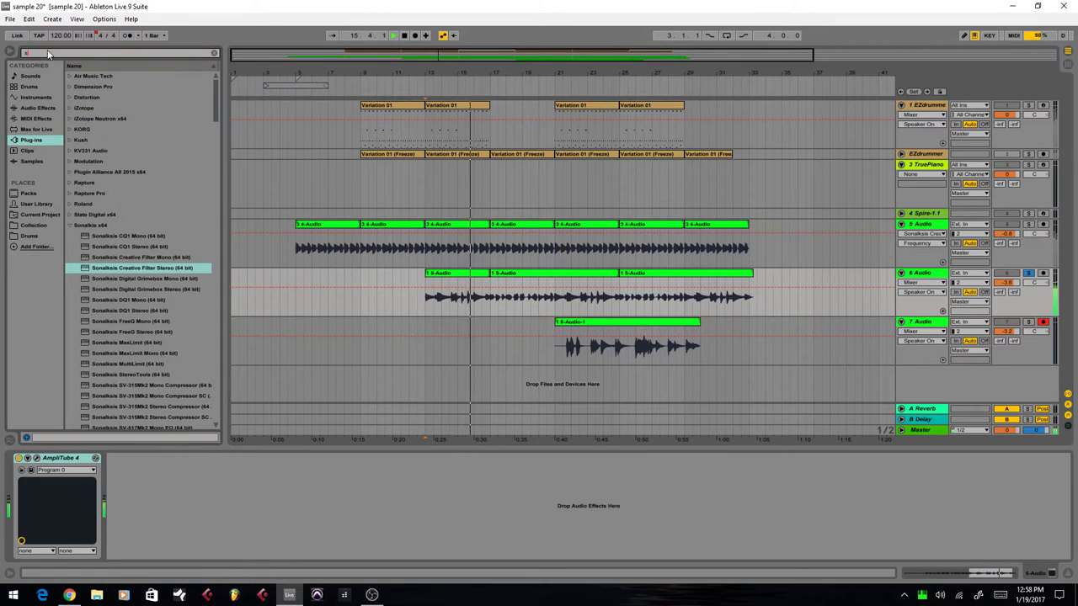
text(sl)
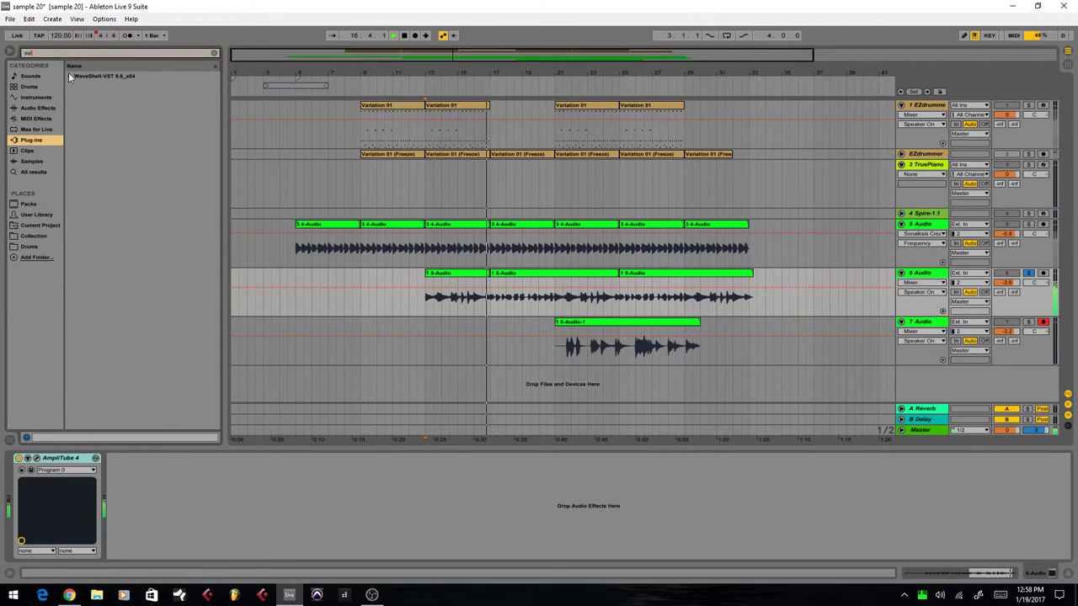
drag(132, 98, 273, 504)
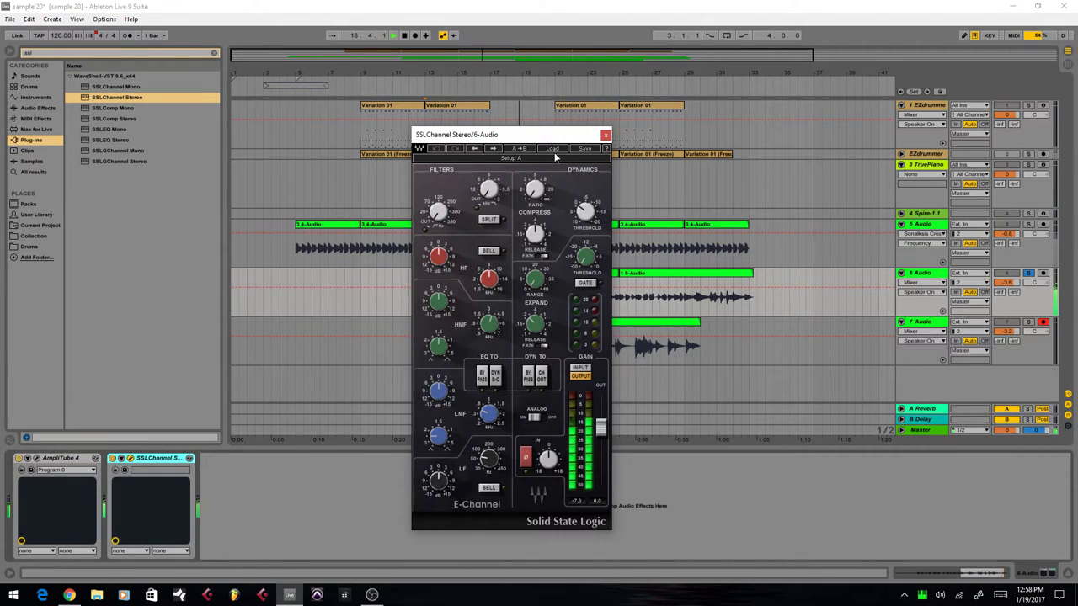
Load the Guitar preset in the 6 Audio SSL channel and replay the track from bar 13.
click(554, 151)
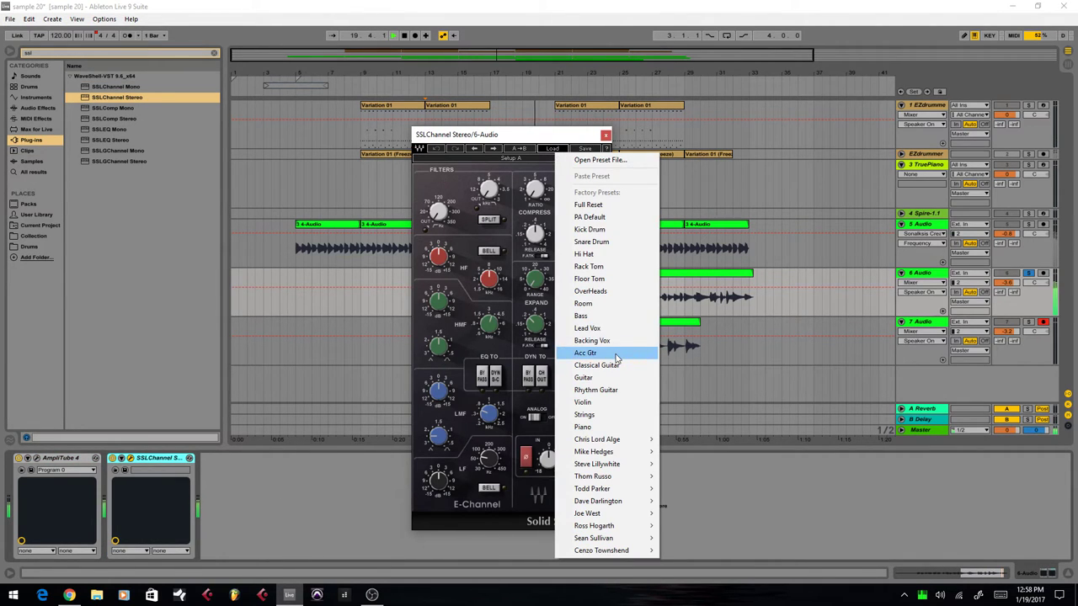
click(612, 380)
drag(529, 135, 322, 108)
key(space)
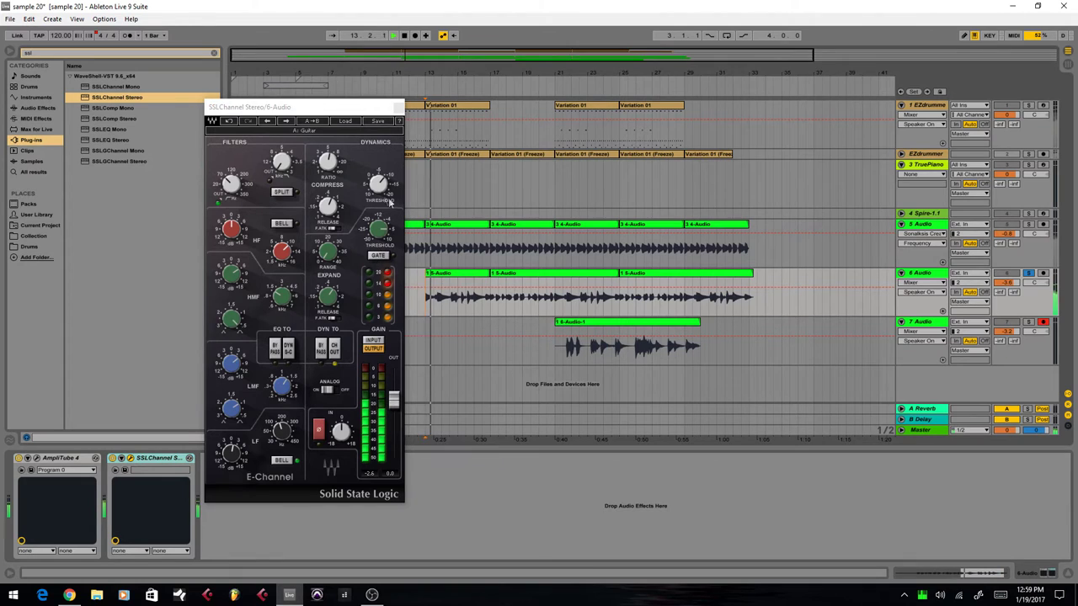
Adjust the HF, HMF and LMF gains of the 6 Audio SSL channel and raise its compressor threshold.
click(234, 232)
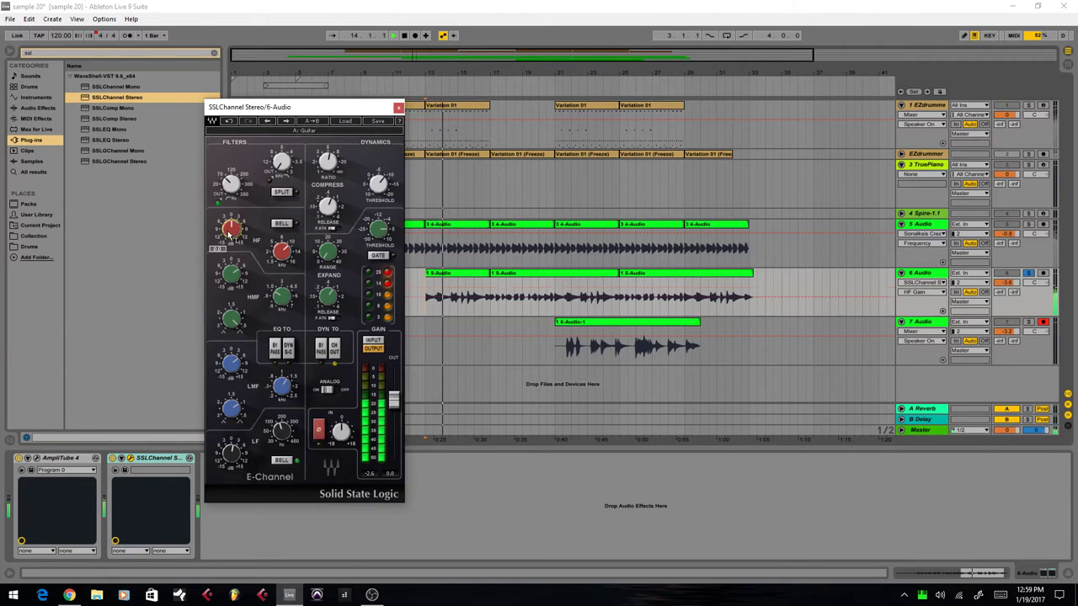
click(237, 279)
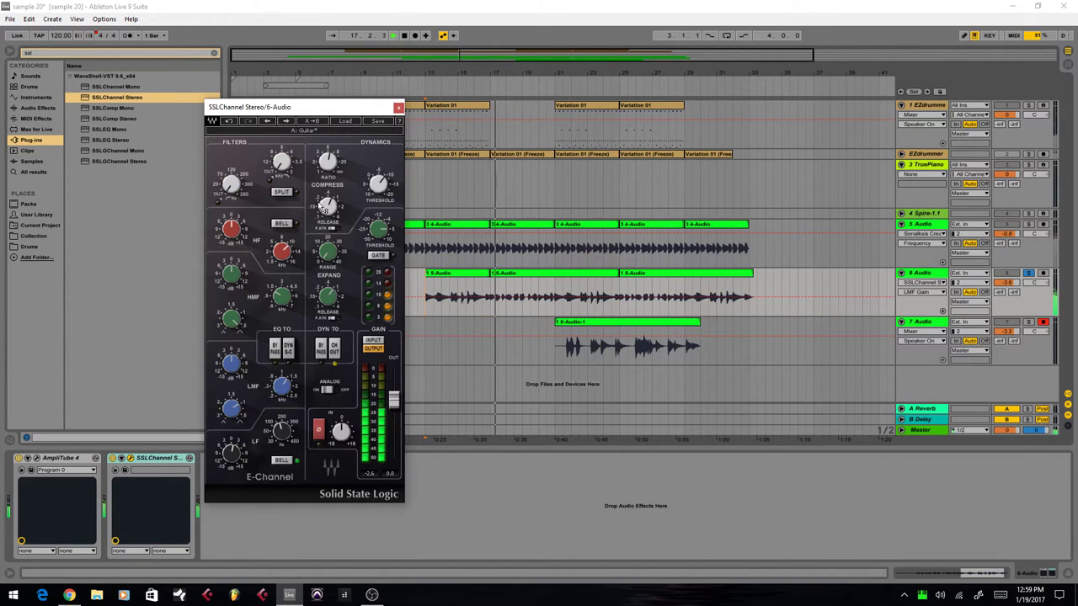
drag(378, 184, 378, 219)
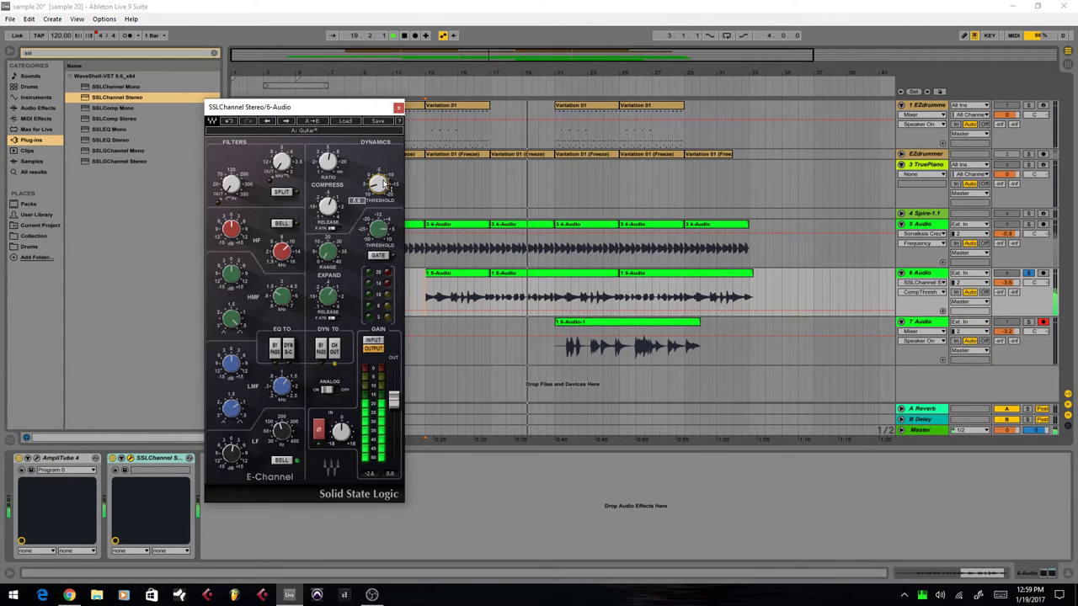
Move the SSL window clear of bar 13, unsolo the 6 Audio track, and replay the full mix from there.
drag(337, 108, 627, 112)
click(426, 293)
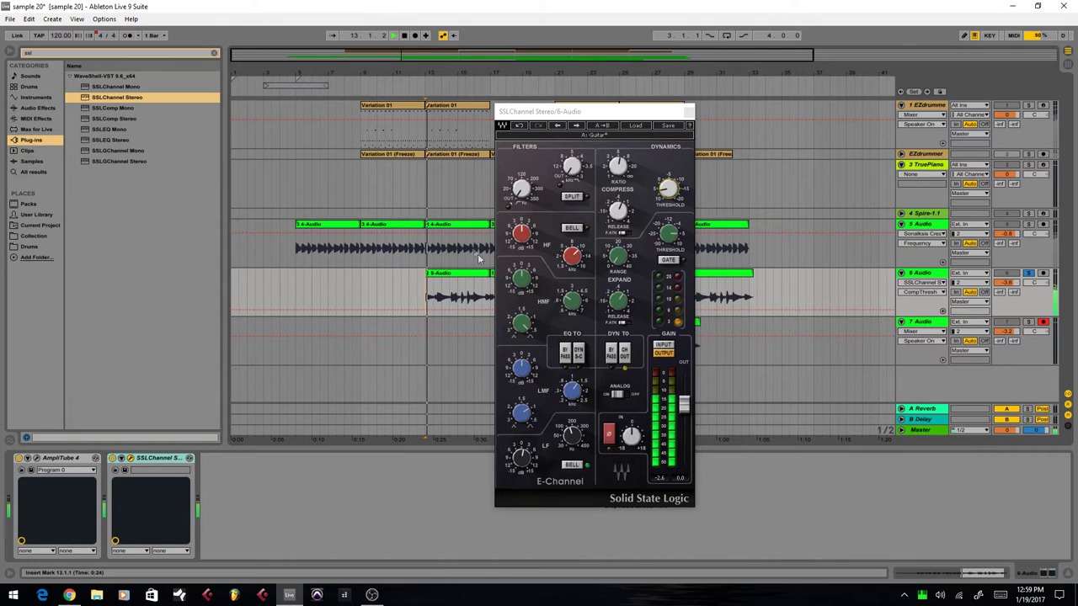
click(1028, 273)
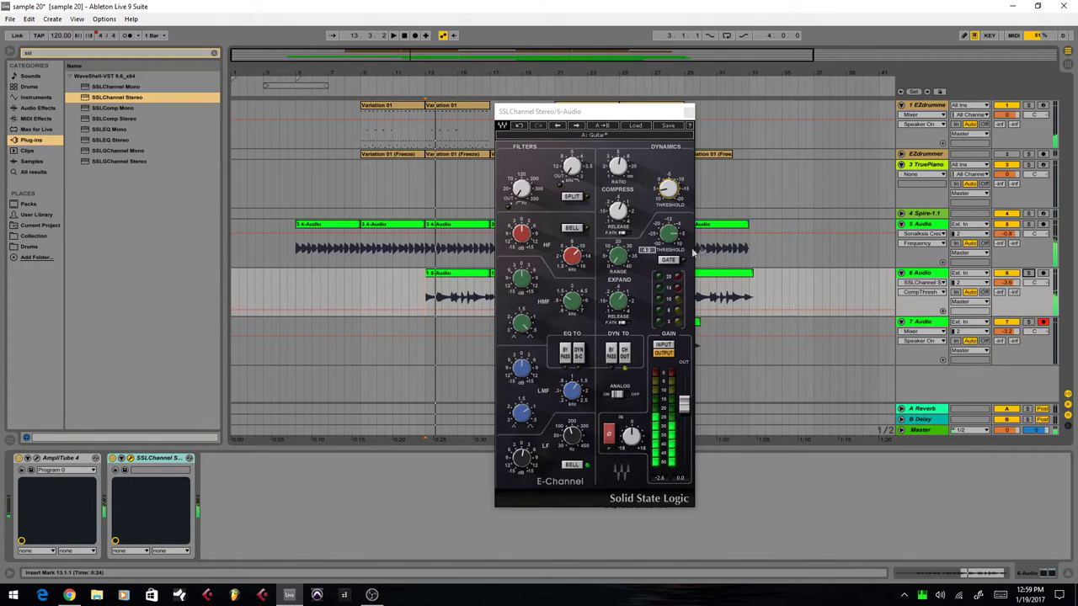
Boost the 6 Audio SSL channel's HF and HMF gains slightly during playback, and adjust the HMF Q.
drag(522, 278, 522, 209)
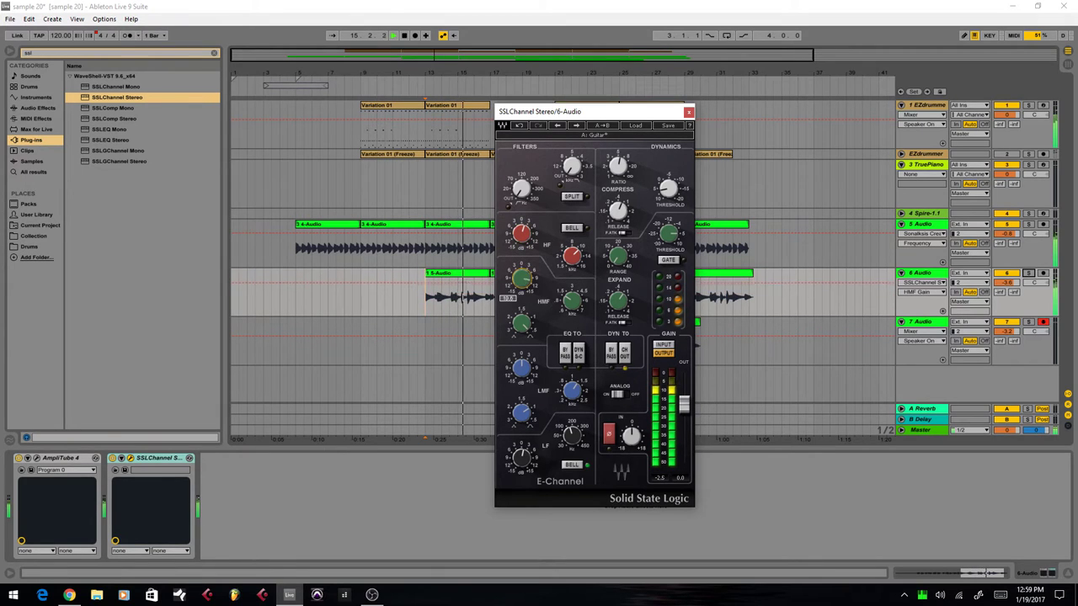
drag(522, 234, 522, 209)
drag(522, 279, 522, 256)
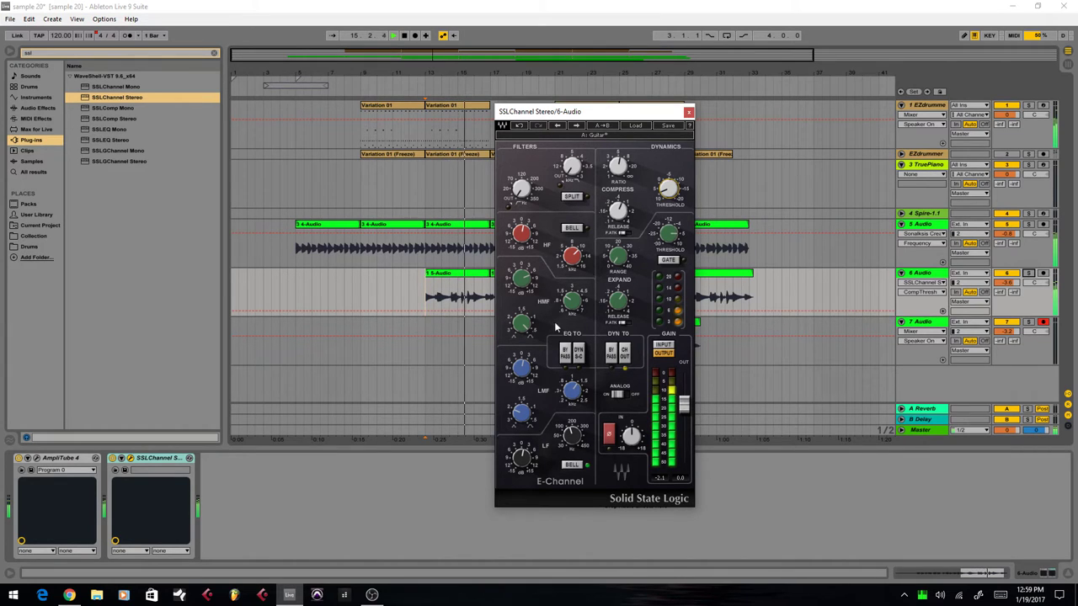
drag(522, 279, 523, 279)
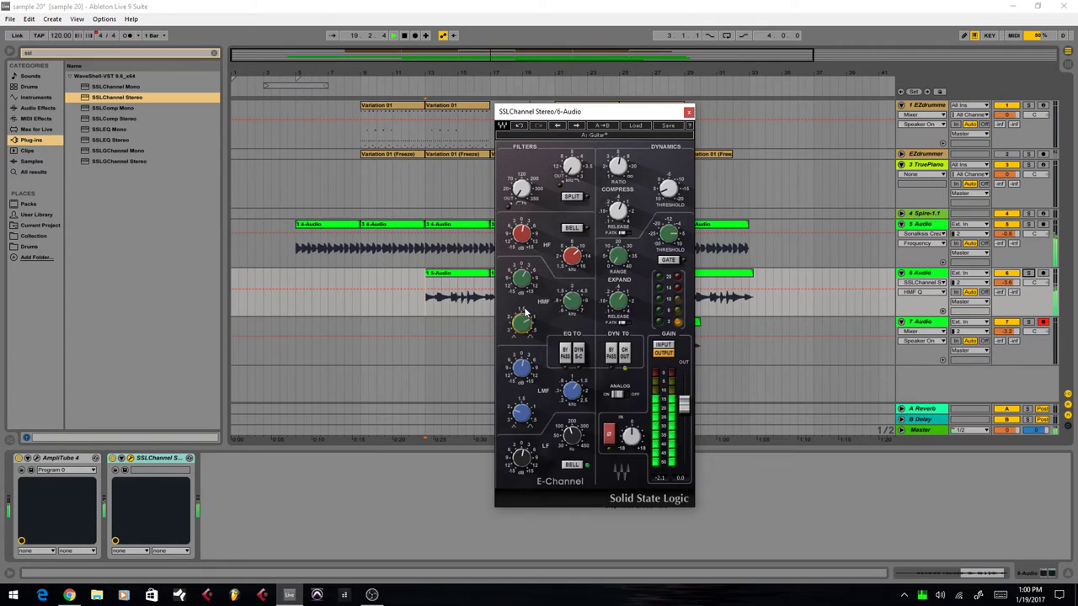
Search the plug-ins for "filter", add Sonalksis Creative Filter Stereo to the 6 Audio track, and close both plug-in windows.
click(53, 54)
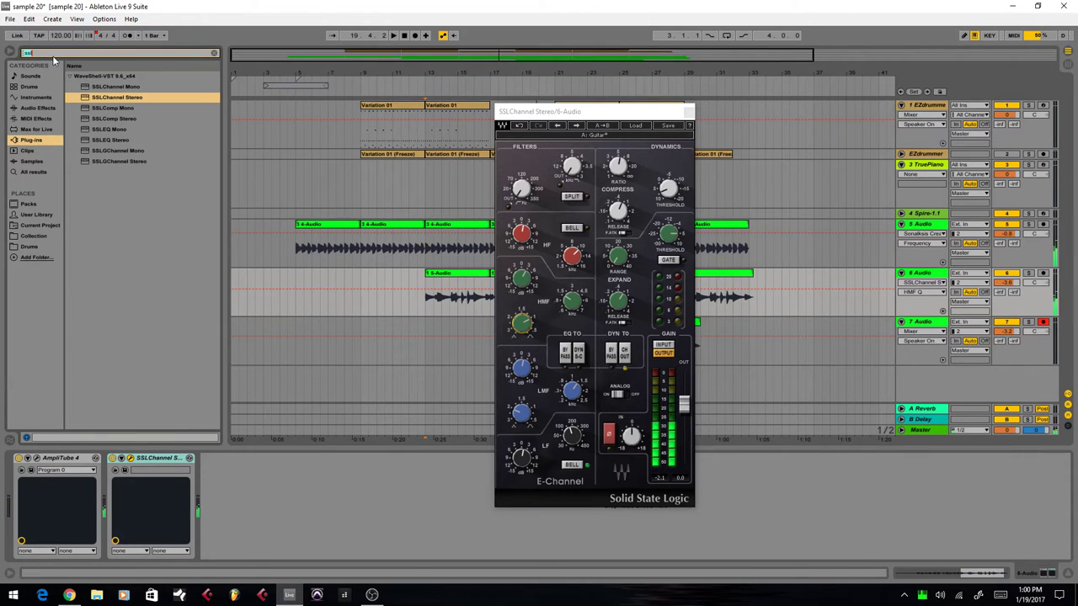
text(filter)
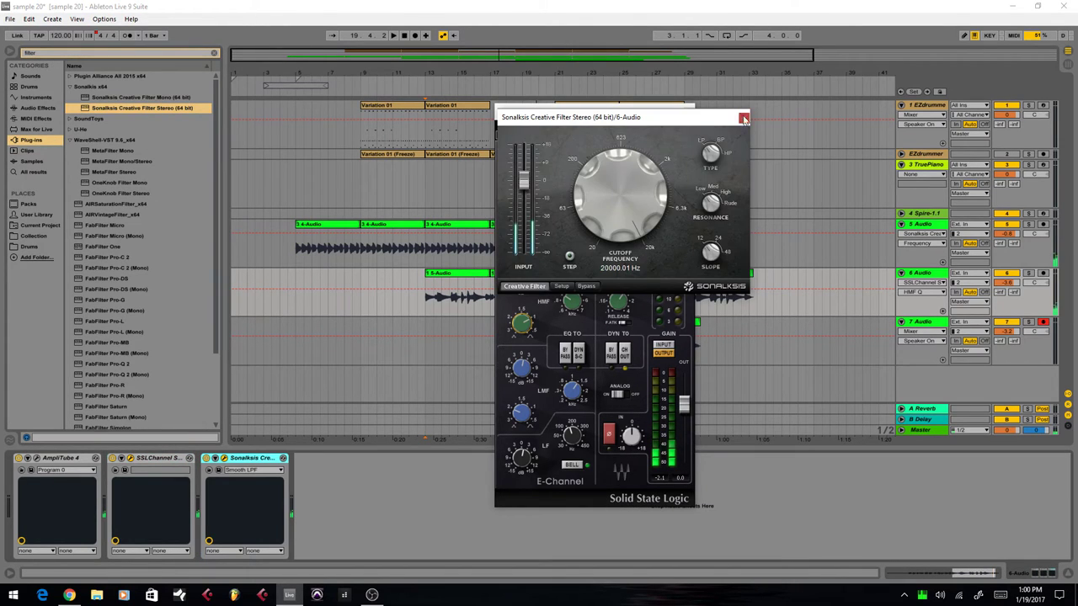
click(744, 118)
click(689, 113)
Reopen the Creative Filter on the 6 Audio track and lower its cutoff frequency to 7871 Hz during playback.
click(223, 459)
key(space)
drag(632, 198, 637, 226)
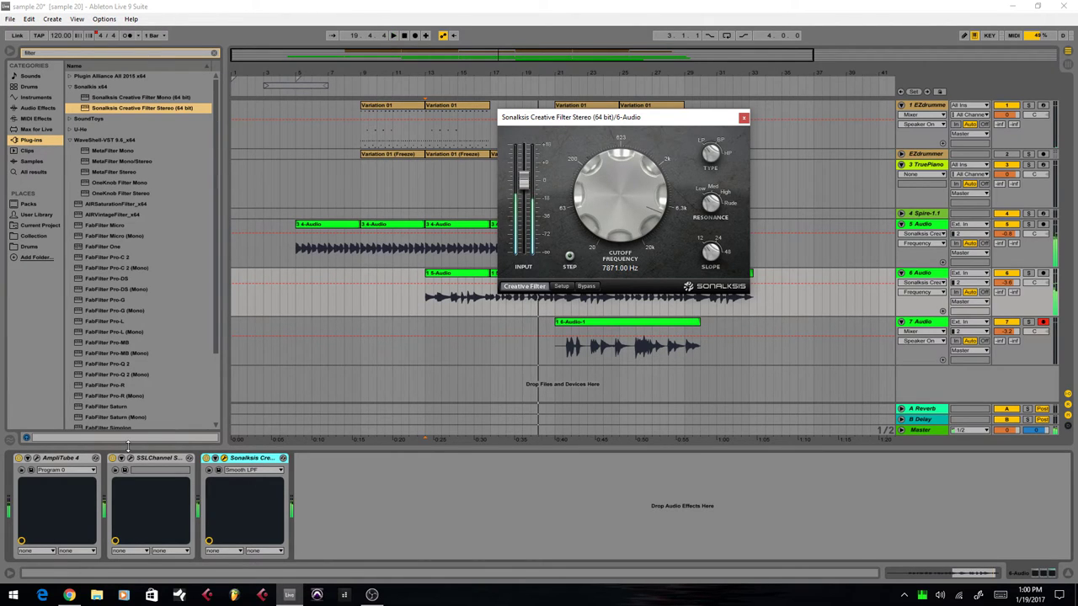
Solo the 5 Audio track, play it from bar 13, and open its Sonalksis Creative Filter Stereo window.
click(1028, 224)
key(space)
click(924, 224)
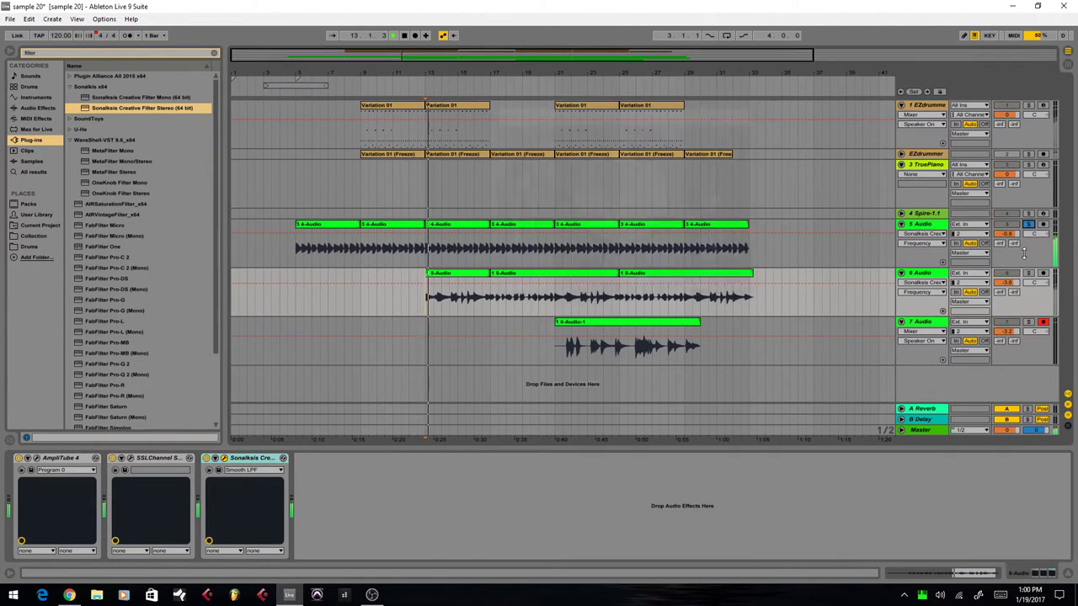
click(498, 459)
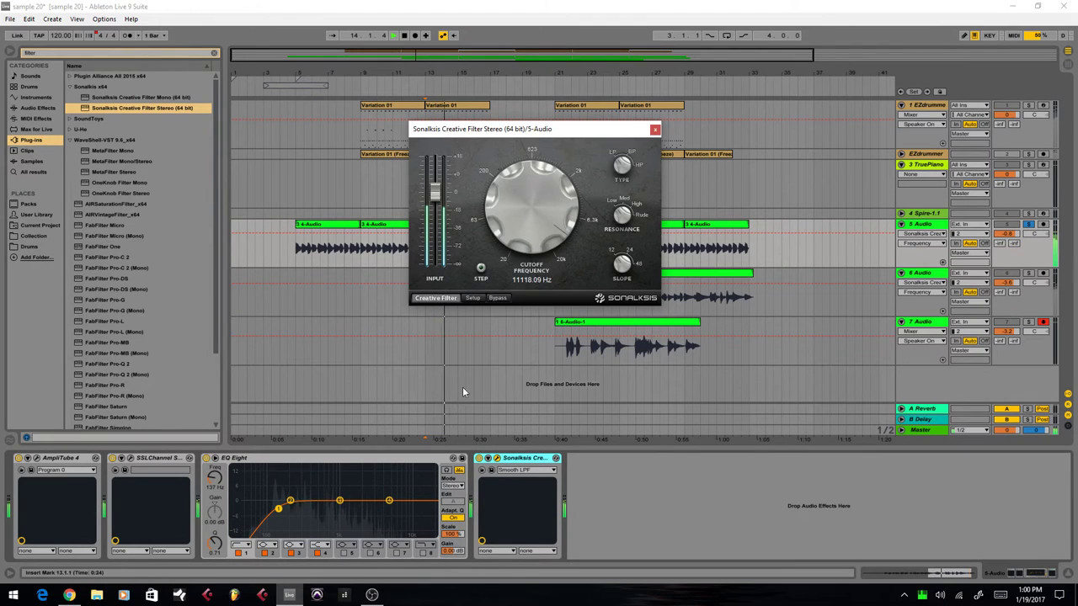
Lower the 5 Audio Creative Filter's cutoff frequency to about 5383 Hz, unsolo the track, replay the mix, and close the filter window.
drag(536, 234, 542, 249)
click(1033, 227)
key(space)
click(656, 131)
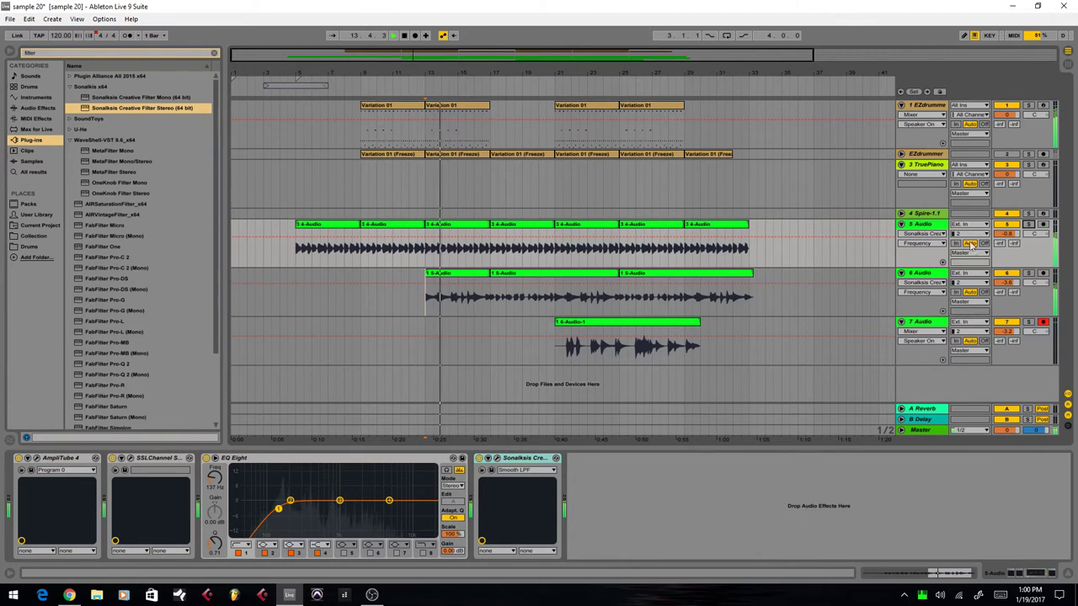
Raise the 6 Audio Creative Filter's cutoff frequency to about 14159 Hz during playback and close its window.
click(966, 305)
drag(591, 196, 606, 194)
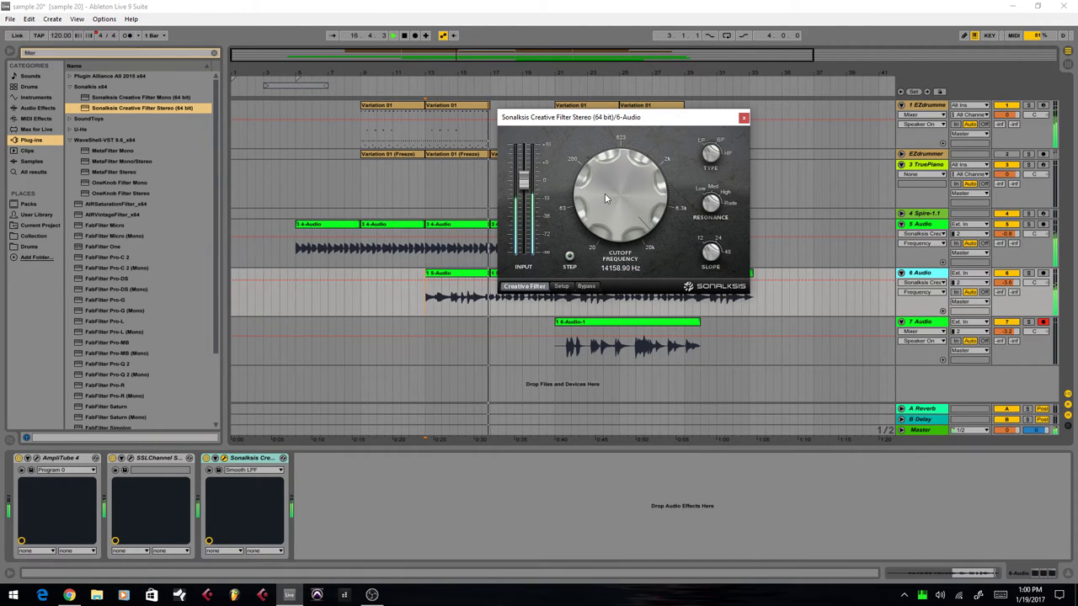
click(744, 117)
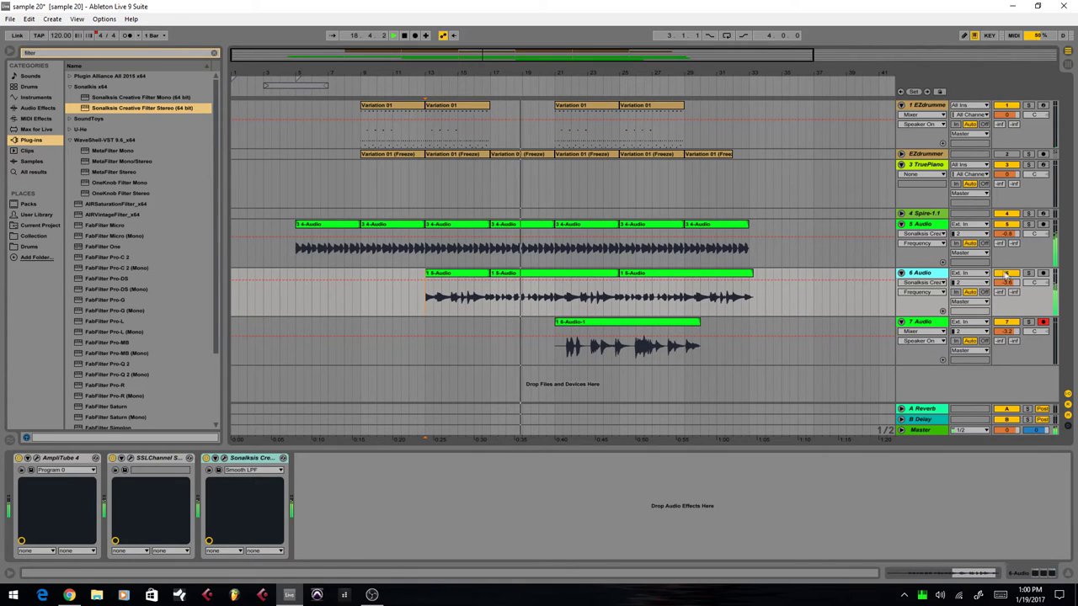
Pan 5 Audio to 11R and 6 Audio to 8R, soloing the tracks during adjustment and replaying the full mix.
click(1029, 233)
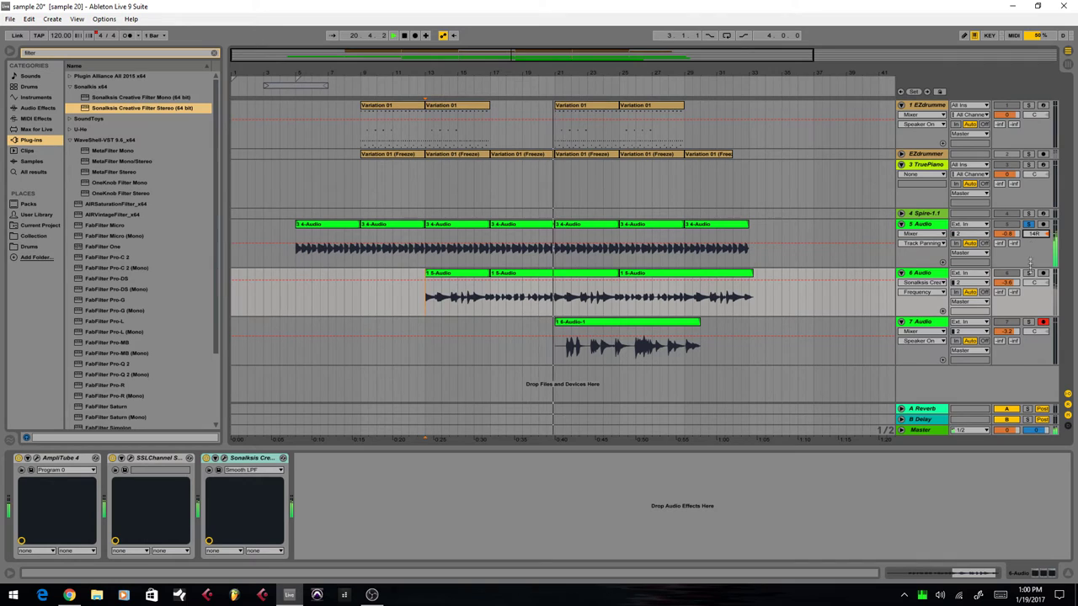
mouse_move(1032, 288)
mouse_down()
mouse_move(1032, 306)
mouse_move(1032, 277)
mouse_up()
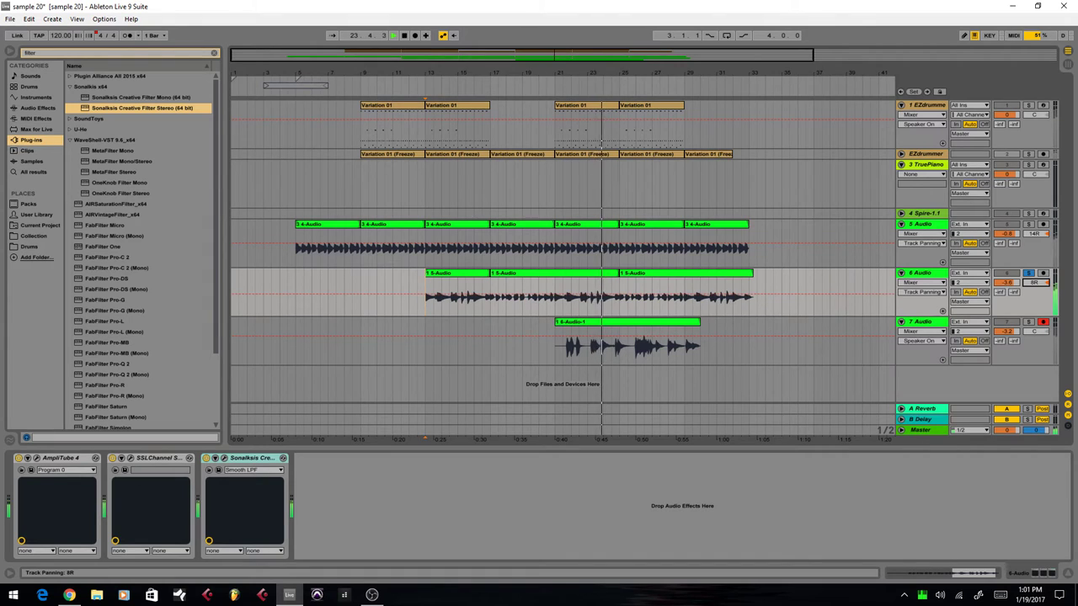
click(1029, 274)
key(space)
key(space)
drag(1036, 236, 1035, 238)
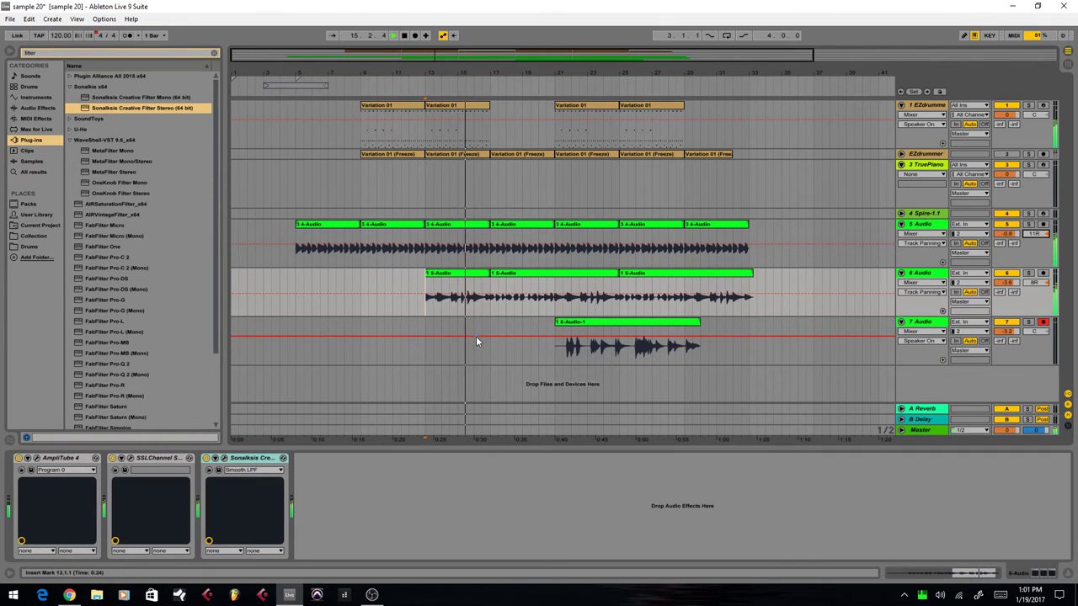
Search the audio effects for "eq", add EQ Eight after the 6 Audio filter, and make band 1 a low cut.
click(70, 52)
text(q)
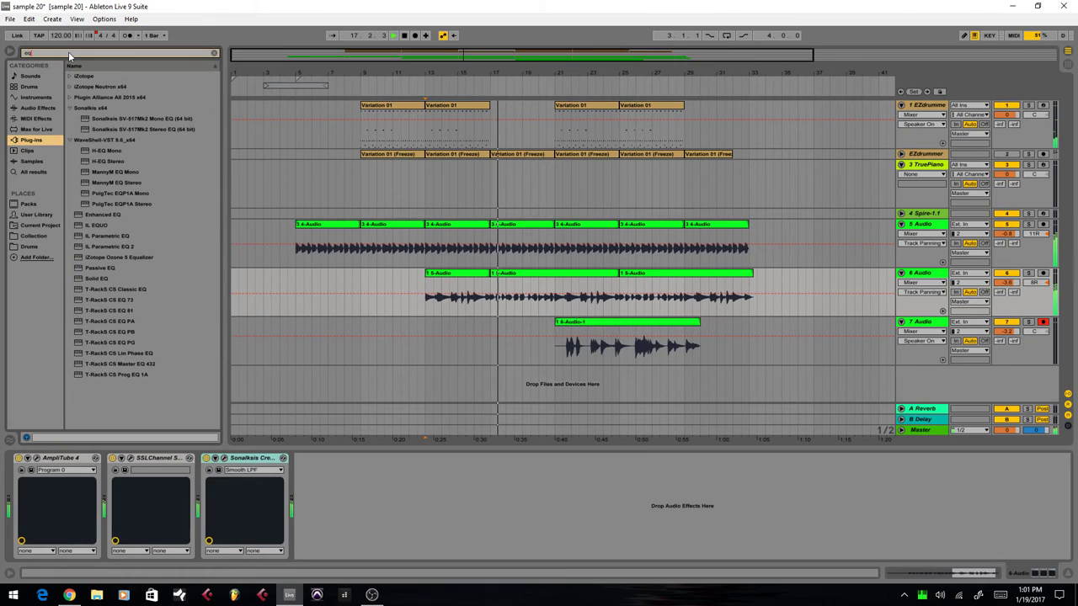
click(37, 107)
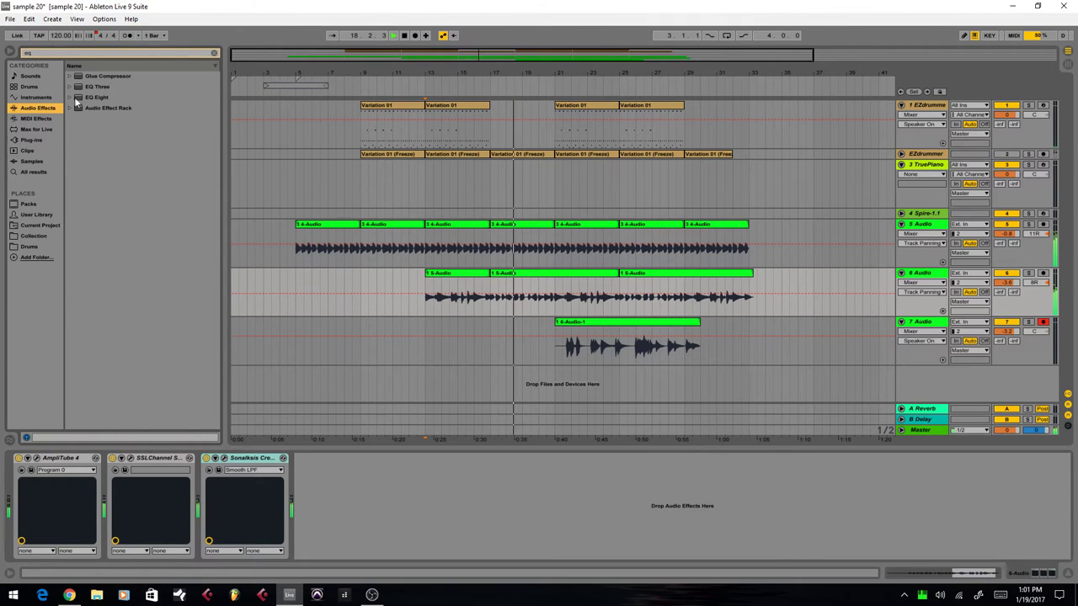
drag(95, 97, 350, 515)
click(335, 545)
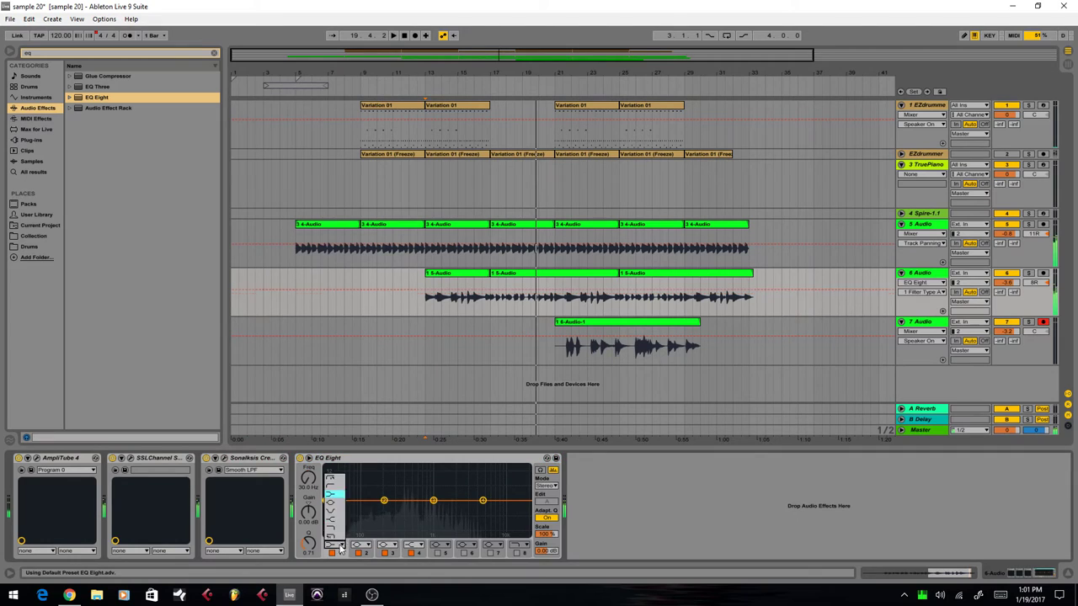
click(330, 487)
Set the 6 Audio EQ Eight's band 1 frequency to 244 Hz while the mix plays.
key(space)
drag(309, 478, 308, 449)
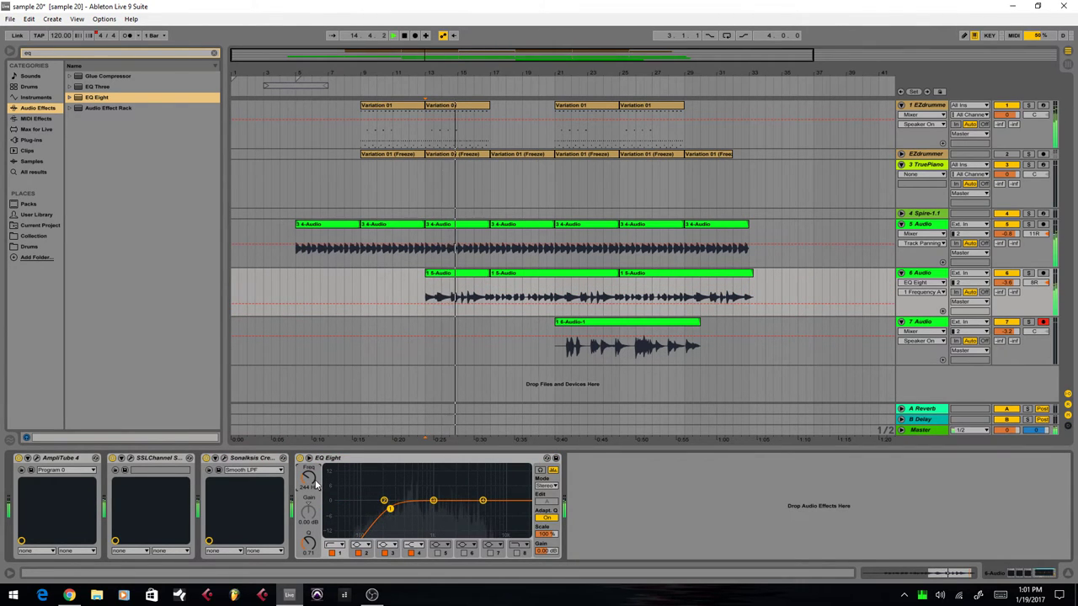
drag(315, 481, 315, 481)
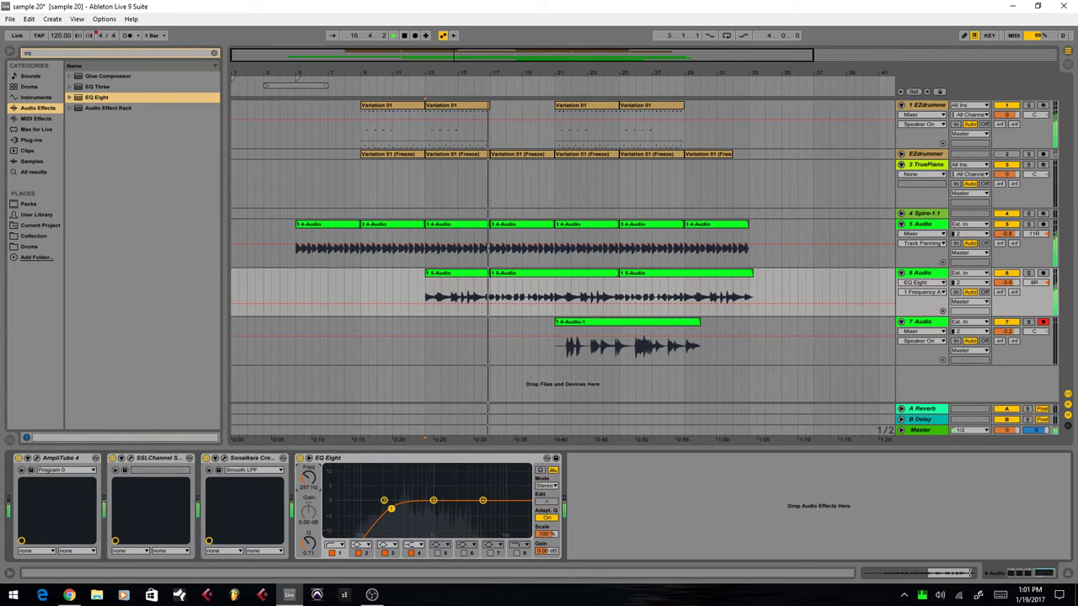
drag(315, 481, 315, 482)
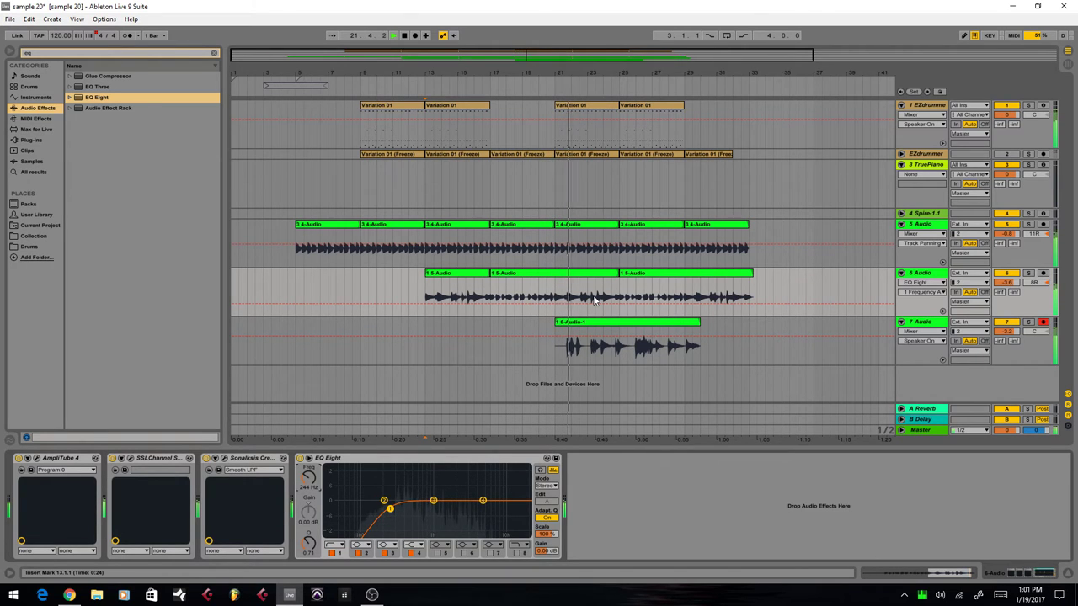
Solo the 7 Audio track, play it from bar 21, and add EQ Eight after its AmpliTube 4.
click(554, 352)
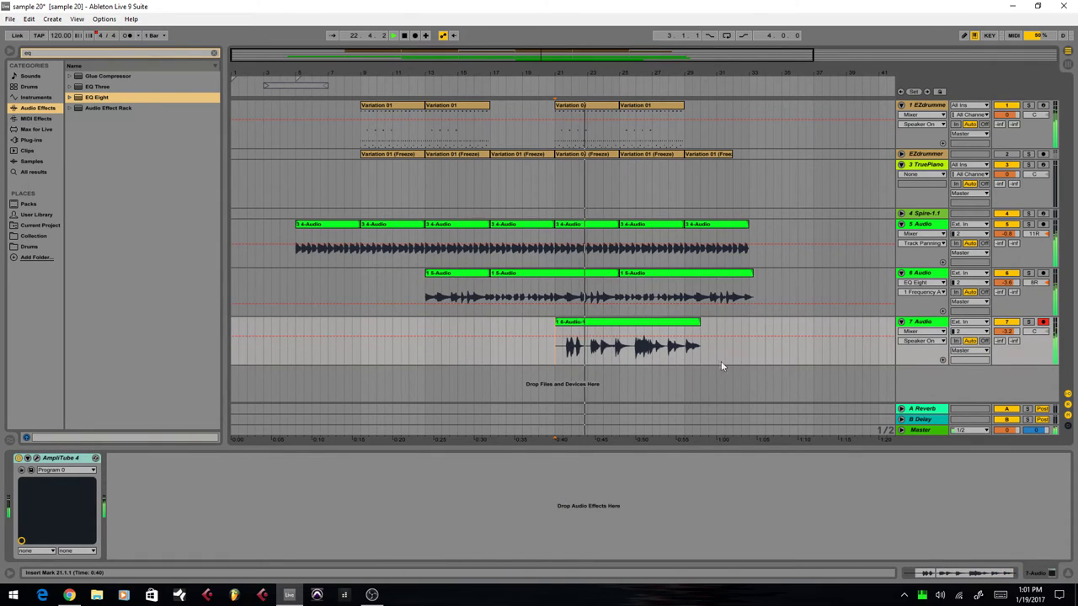
click(1028, 322)
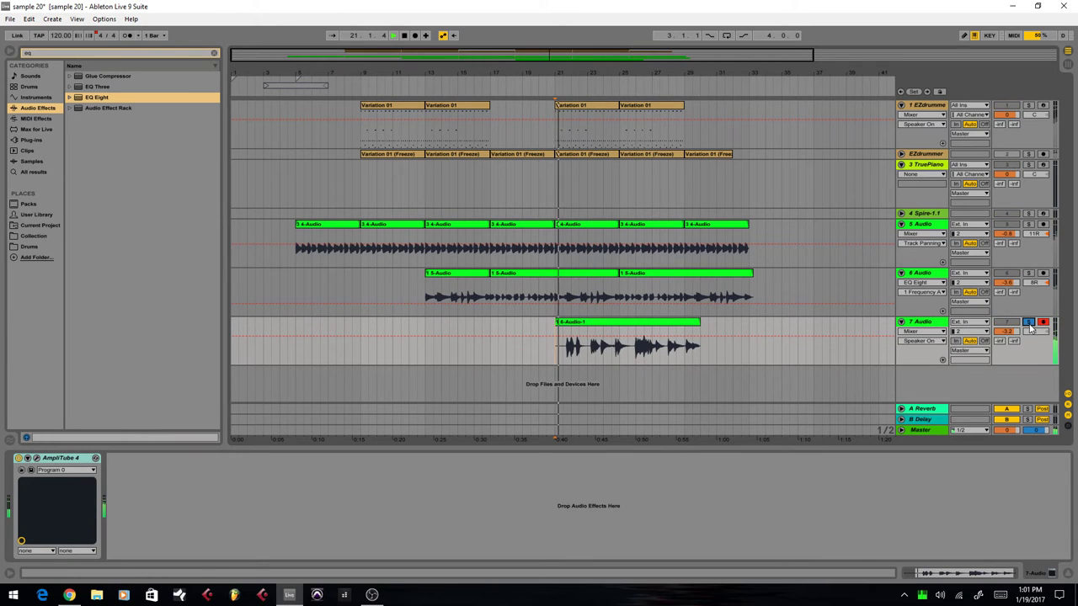
key(space)
drag(109, 98, 109, 111)
drag(217, 530, 219, 531)
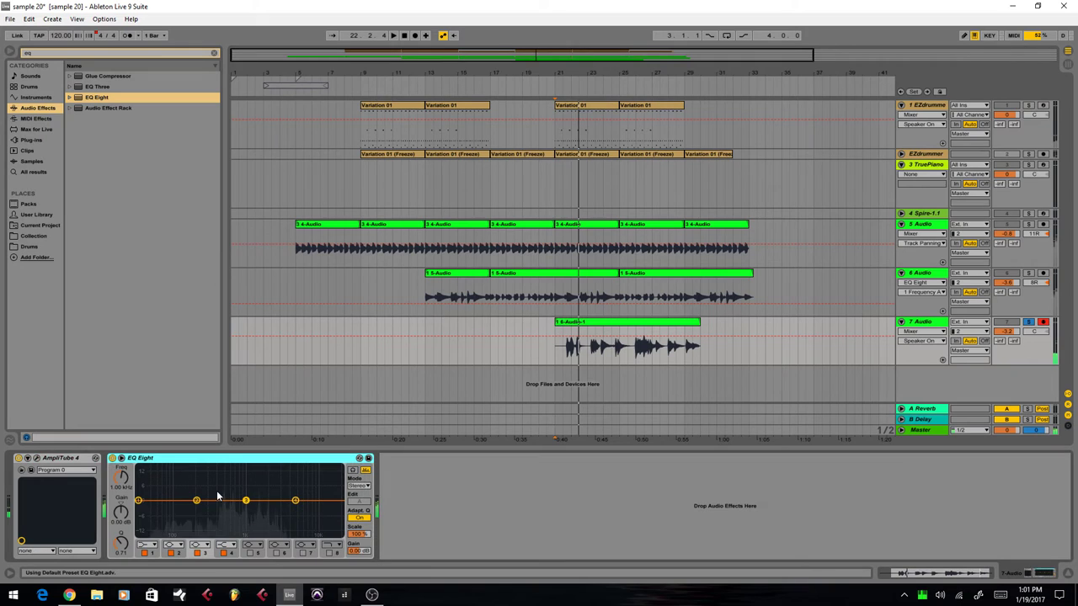
Make band 1 of the 7 Audio EQ Eight a low cut at 231 Hz during playback, and unsolo the track.
key(space)
click(149, 546)
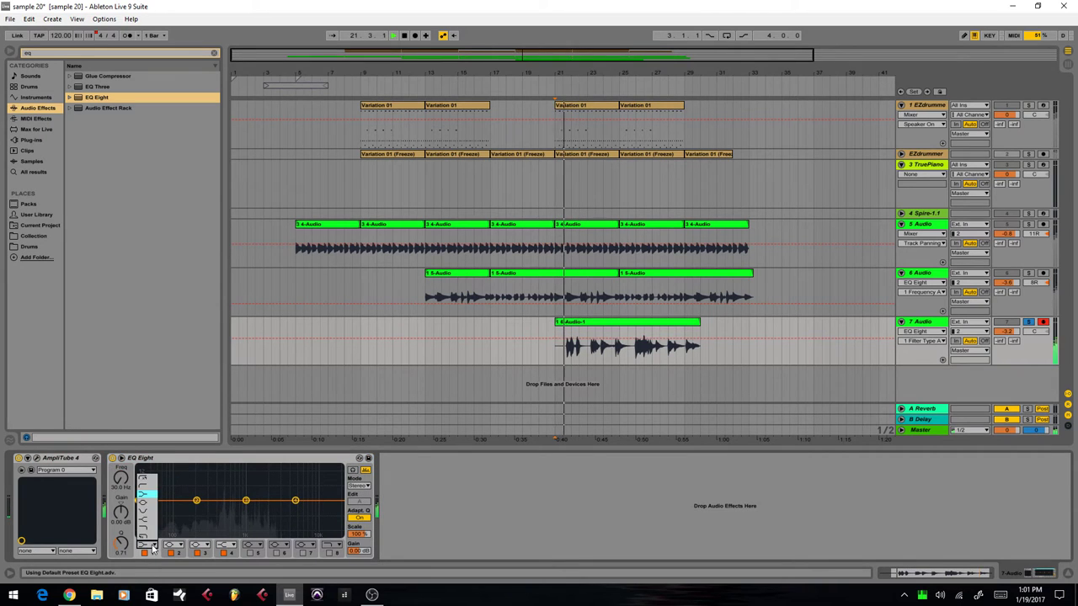
click(143, 485)
mouse_move(120, 478)
mouse_down()
mouse_move(121, 438)
mouse_move(120, 478)
mouse_up()
click(1028, 322)
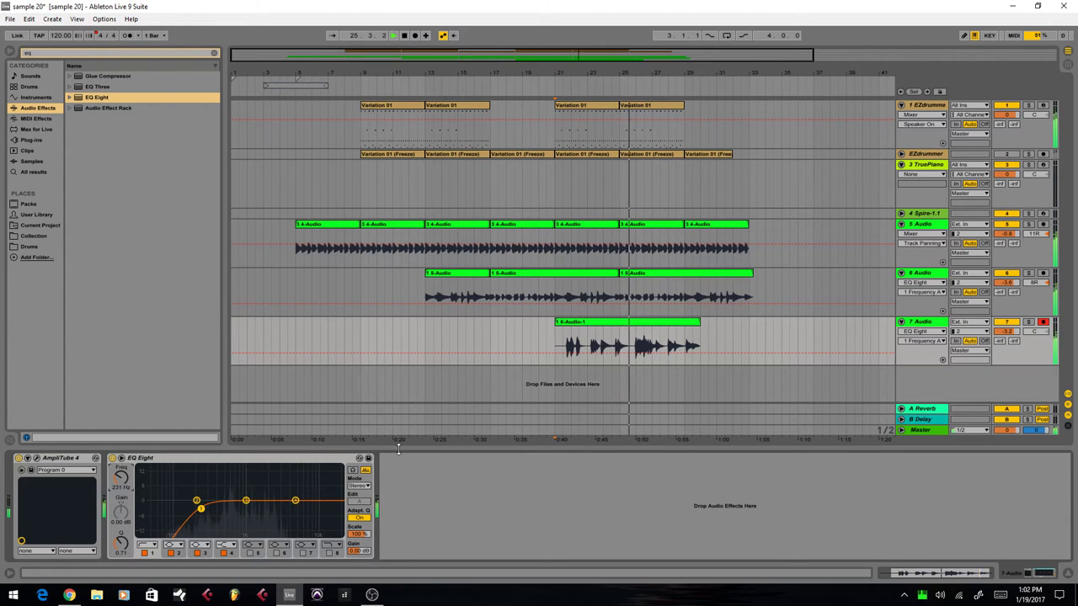
Try different pan positions on the 7 Audio track during playback and settle on 4R.
drag(1035, 335, 1035, 325)
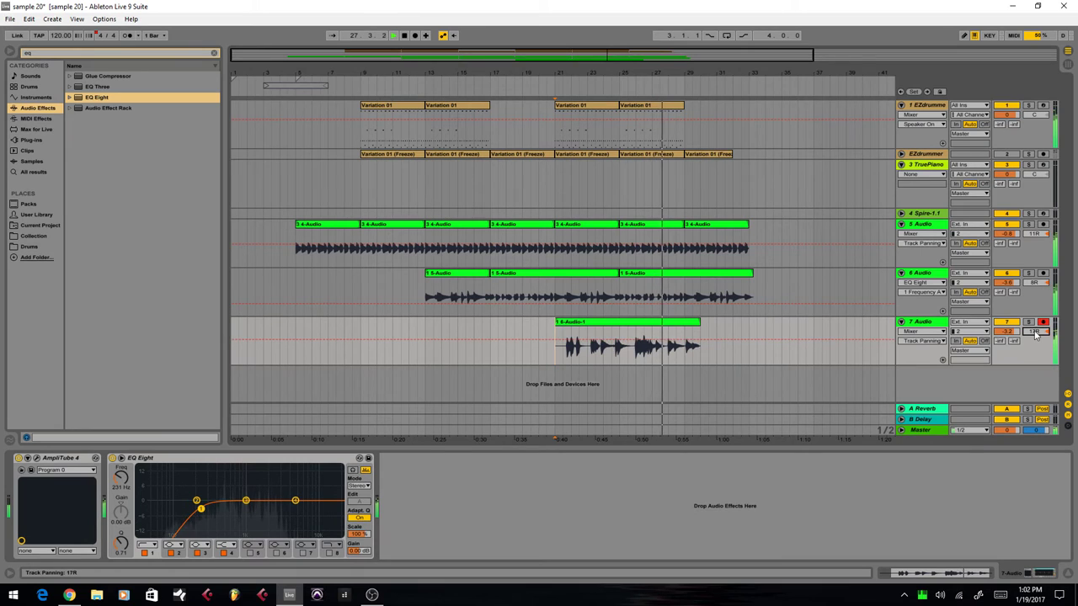
drag(1036, 335, 1036, 353)
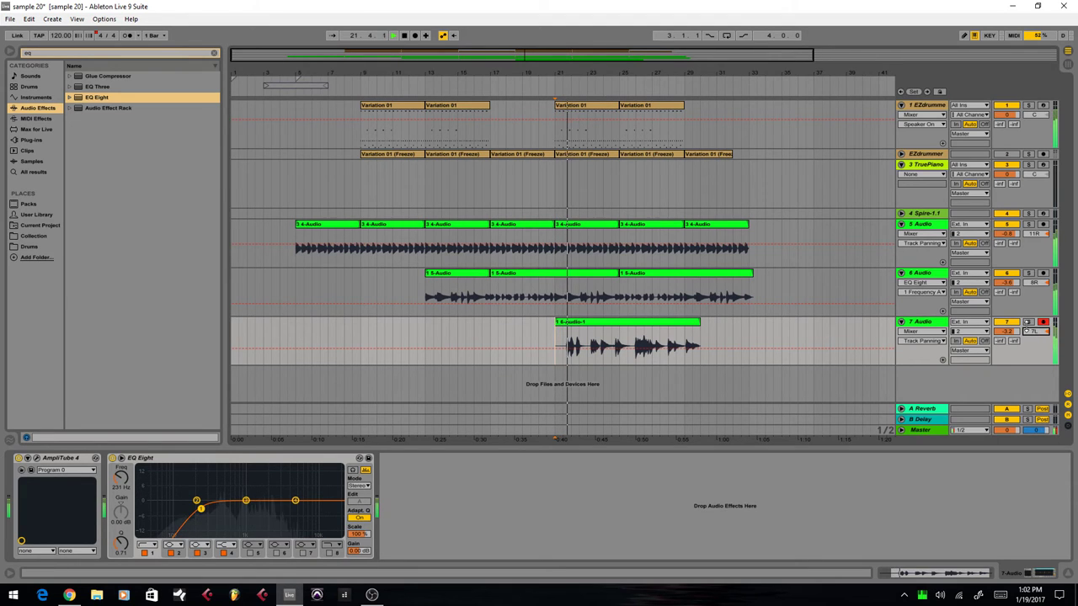
drag(1036, 331, 1036, 322)
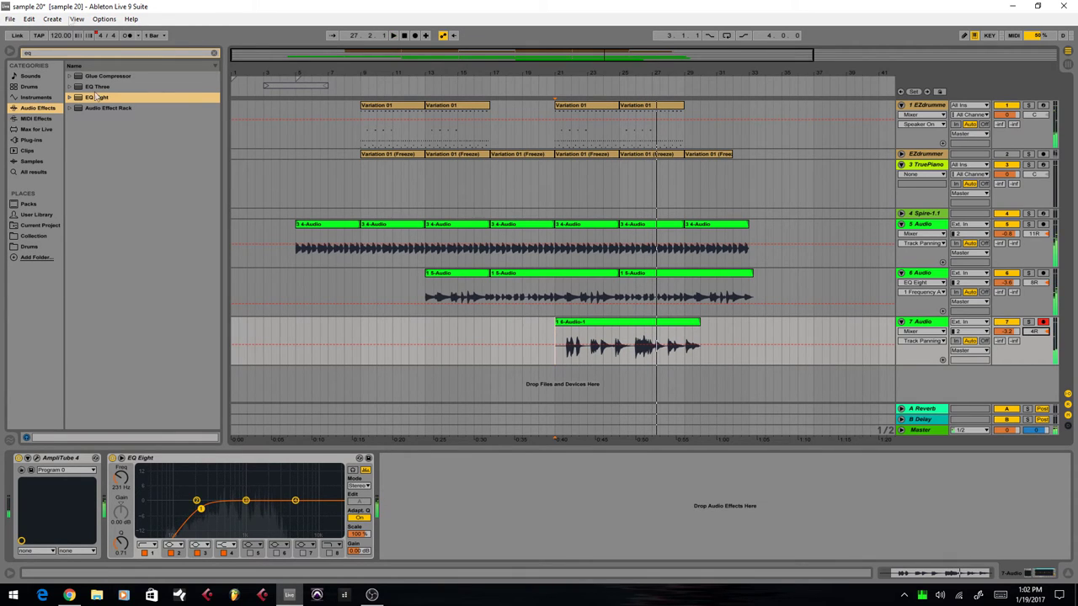
Search the plug-ins for "ssl", add SSLChannel Stereo after the 7 Audio EQ Eight, and move its window aside.
click(55, 53)
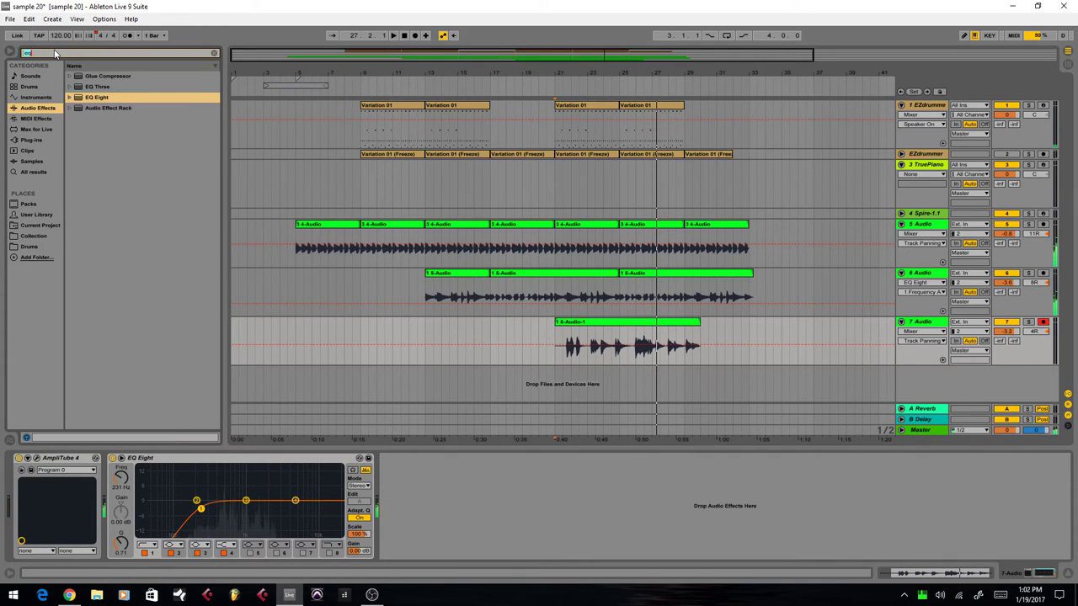
text(ssl)
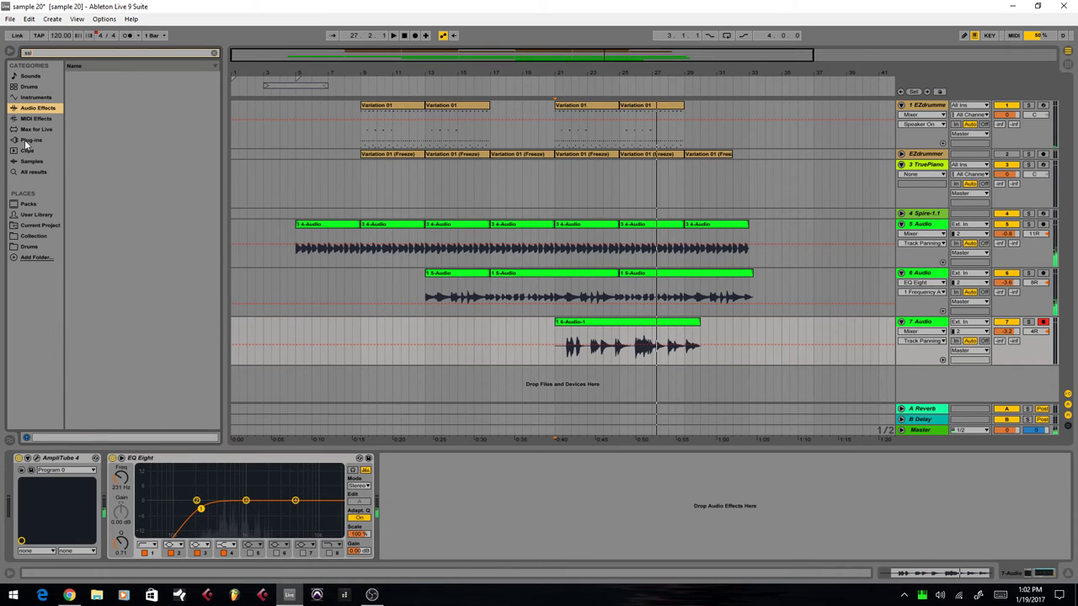
click(26, 142)
click(127, 98)
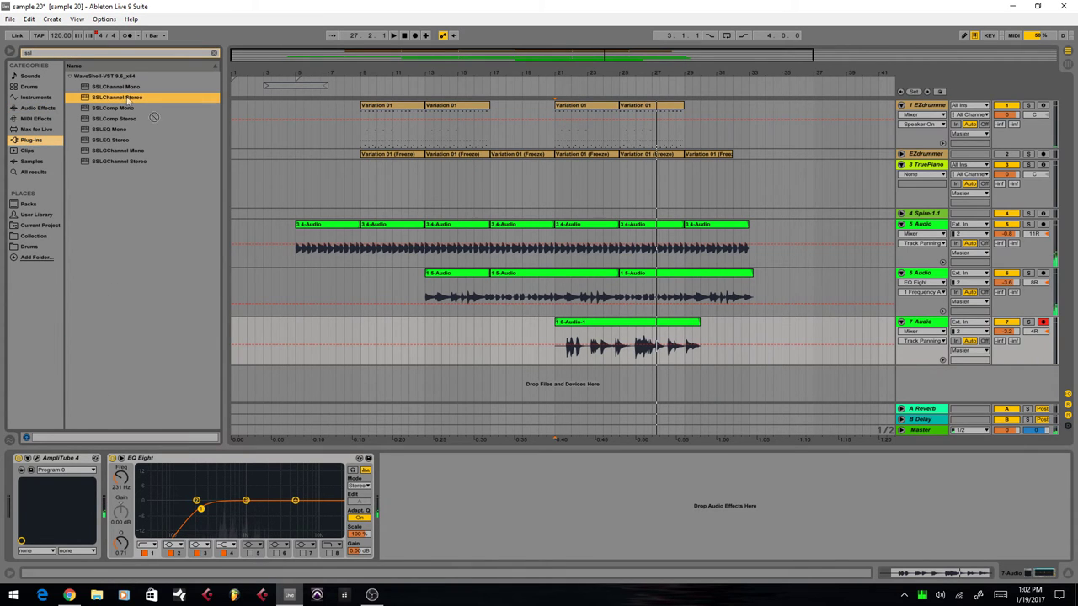
drag(438, 494, 439, 494)
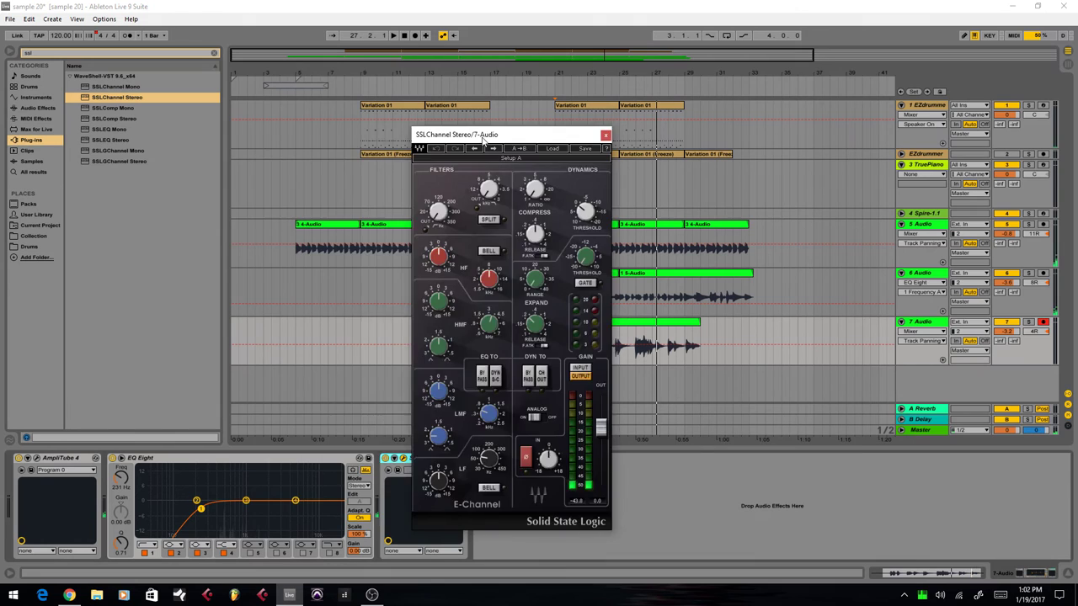
drag(483, 140, 325, 133)
Raise the 7 Audio SSL channel's compression ratio and adjust its compressor threshold while playing from bar 21.
key(space)
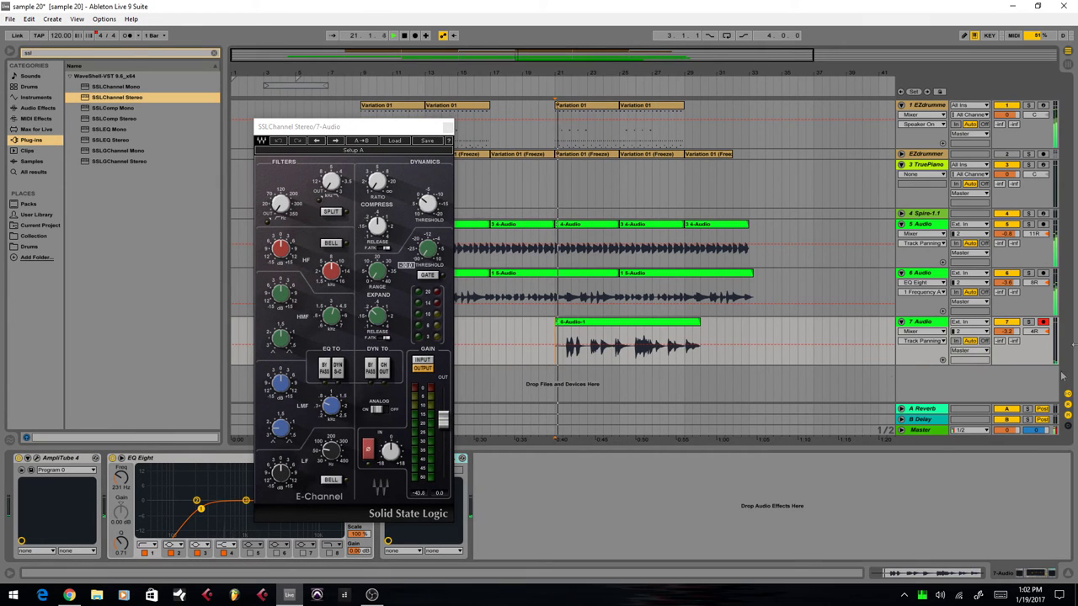
click(398, 143)
click(428, 227)
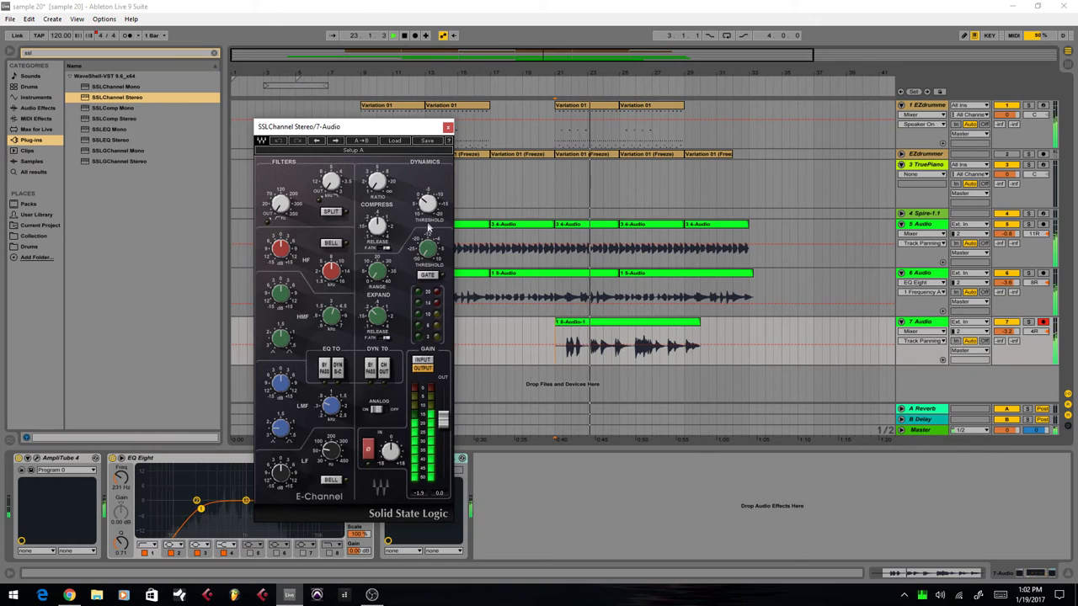
drag(376, 181, 377, 159)
drag(428, 203, 428, 206)
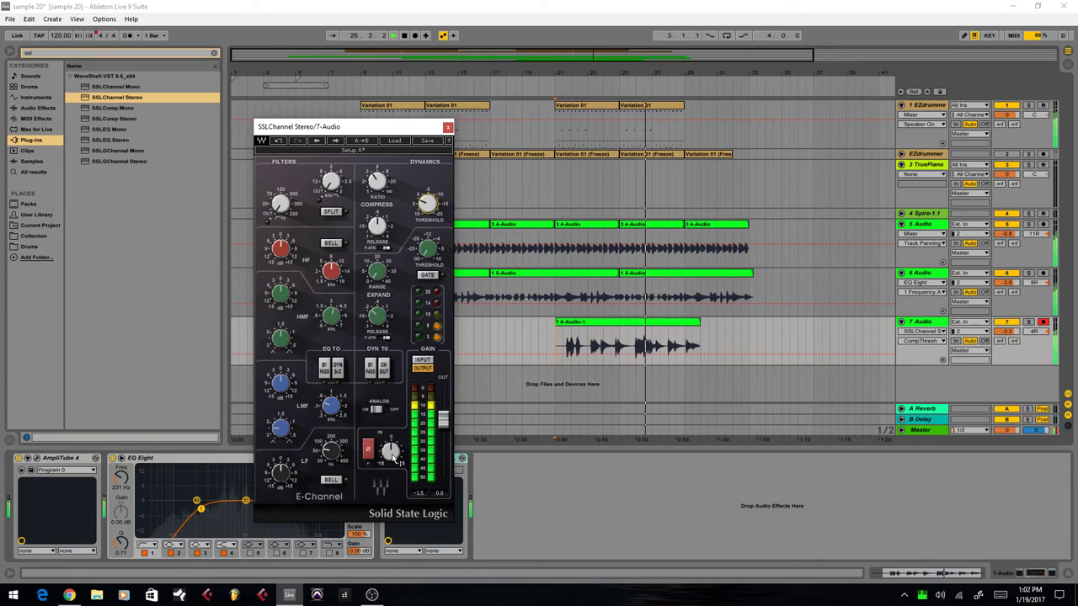
key(space)
key(space)
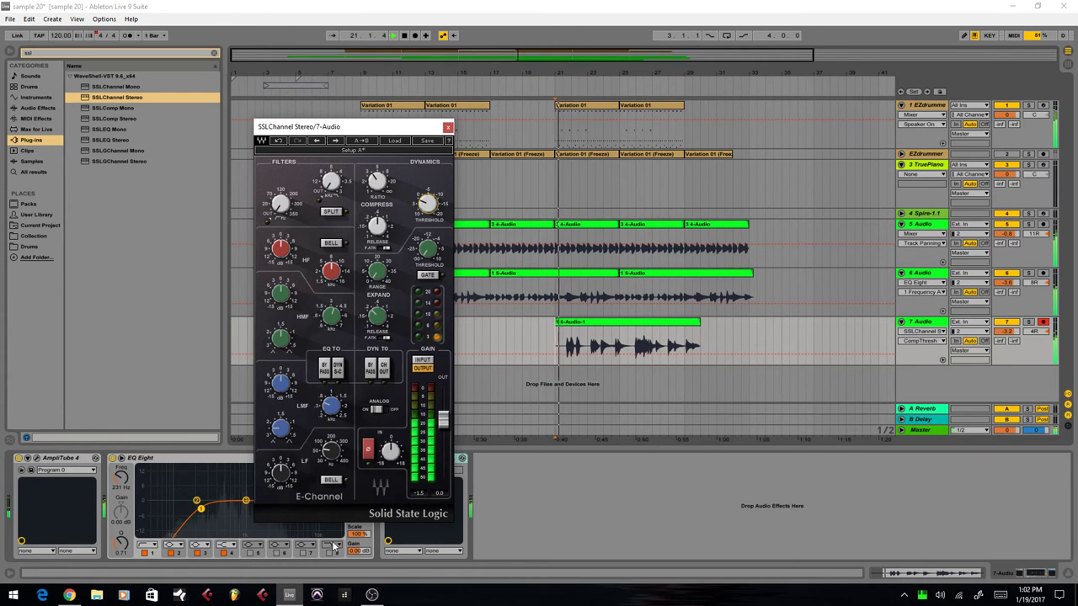
Adjust the 7 Audio SSL channel's EQ, including LMF gain, compare the sound with the device switched off and on, and close its window.
drag(305, 127, 455, 76)
click(387, 463)
click(386, 459)
click(386, 458)
drag(463, 75, 526, 134)
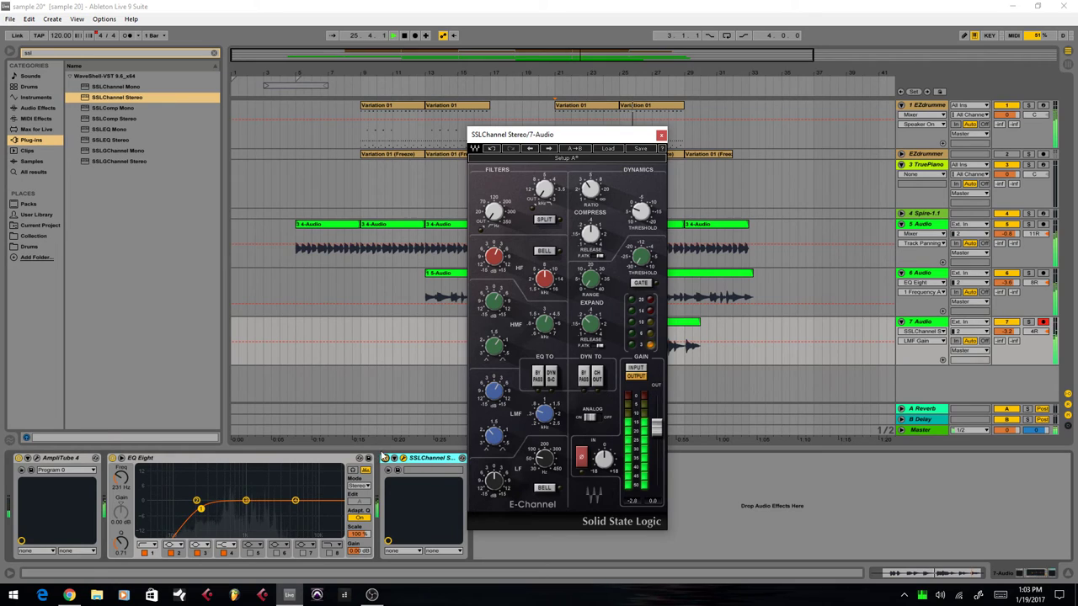
click(383, 457)
click(627, 398)
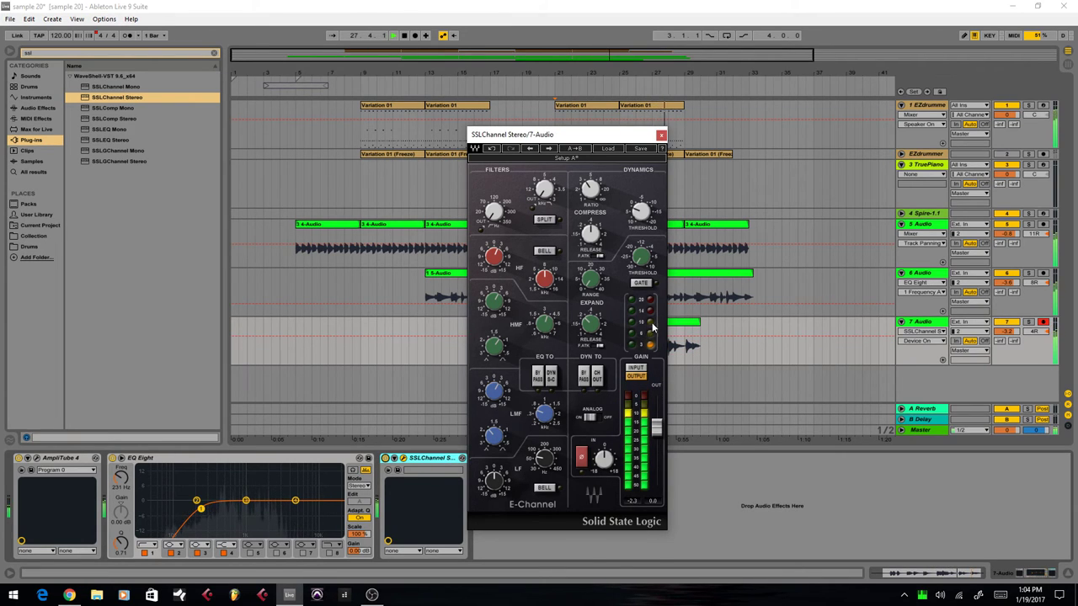
click(661, 135)
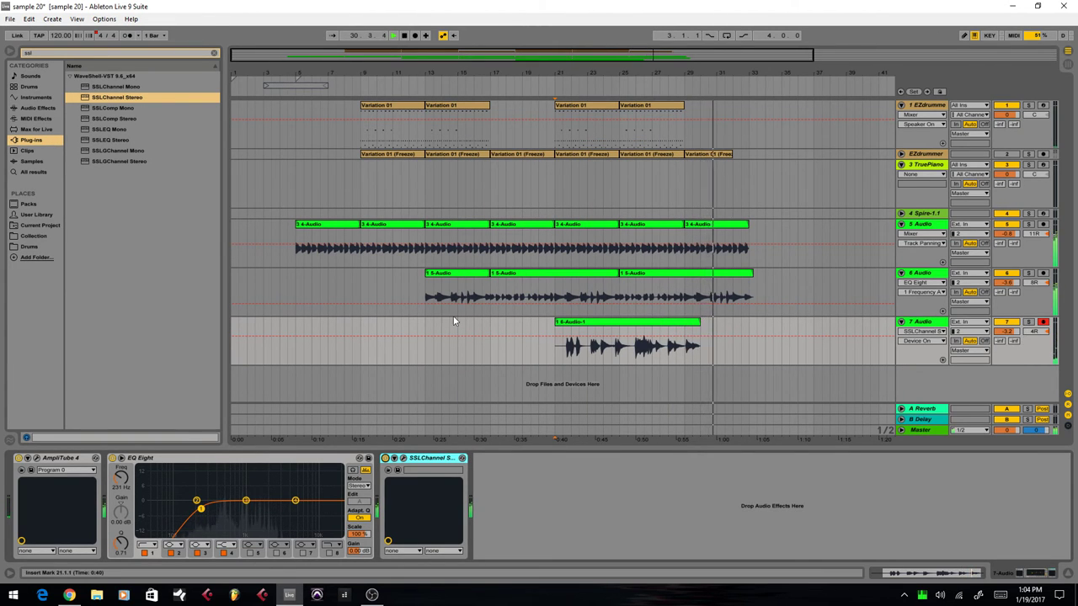
Solo the 5 Audio track, play it from bar 29, and reopen its Sonalksis Creative Filter window.
click(683, 251)
key(space)
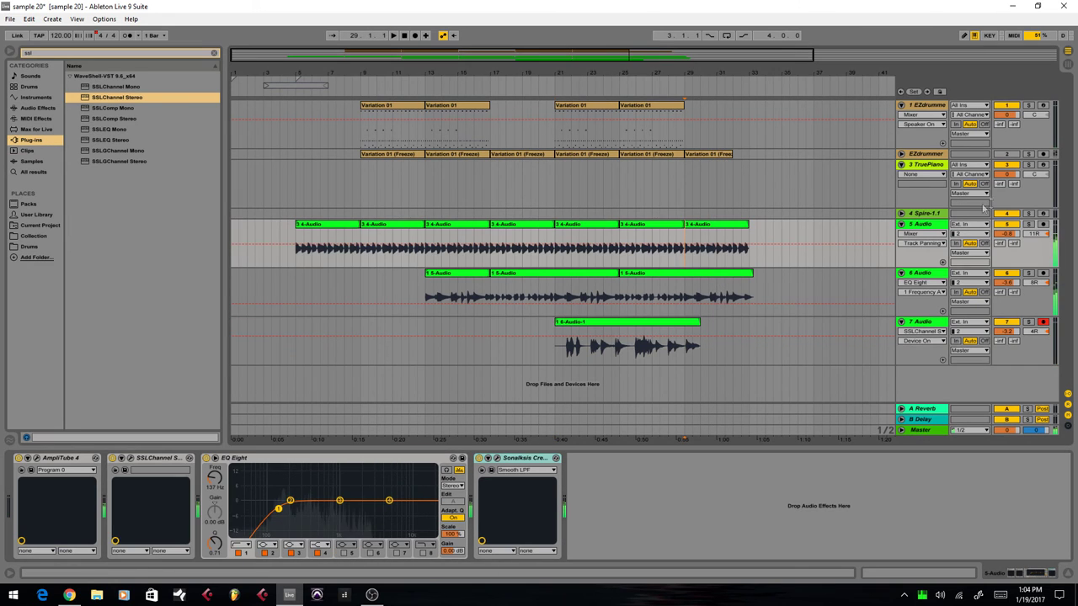
click(1028, 224)
key(space)
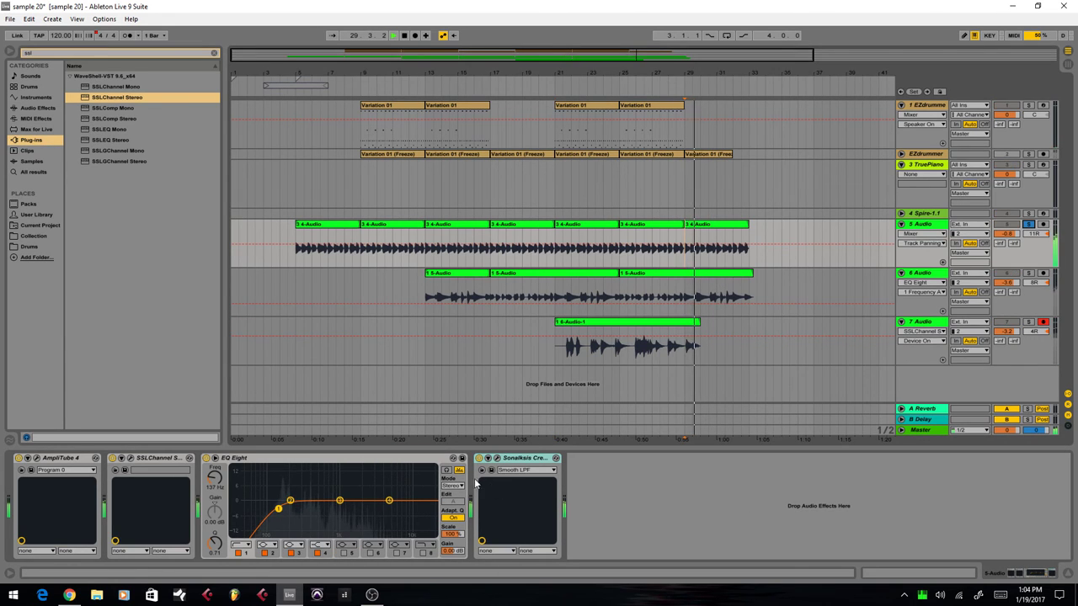
key(space)
key(space)
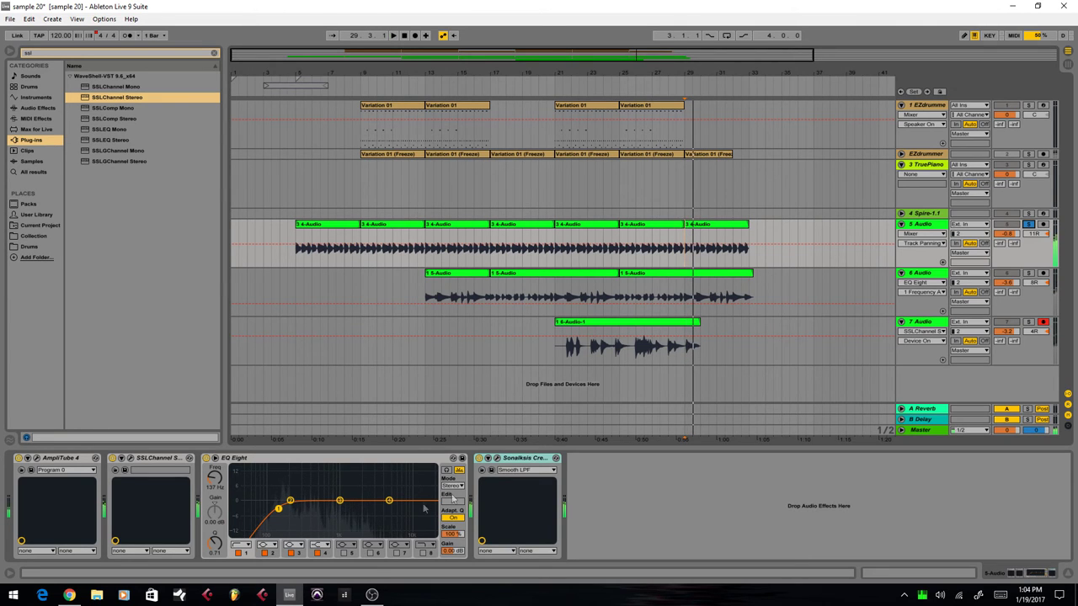
click(496, 459)
click(364, 508)
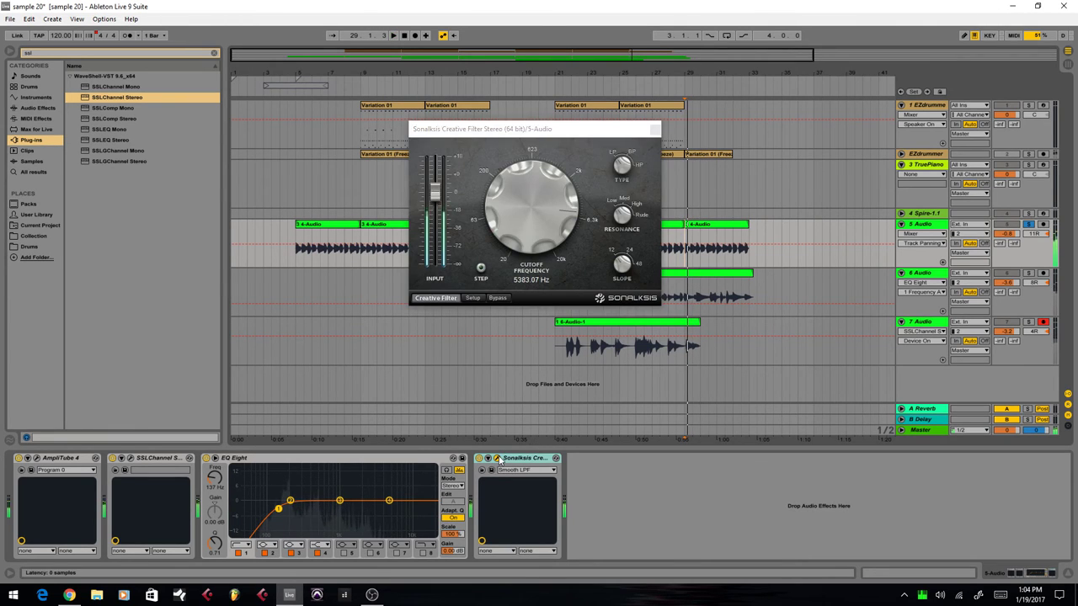
Sweep a boosted EQ Eight band 3 across the 5 Audio midrange with Q 2.11, and cut it by 3.84 dB at 2.32 kHz.
mouse_move(339, 501)
mouse_down()
mouse_move(354, 477)
mouse_move(358, 510)
mouse_up()
drag(214, 543, 215, 524)
drag(359, 510, 356, 478)
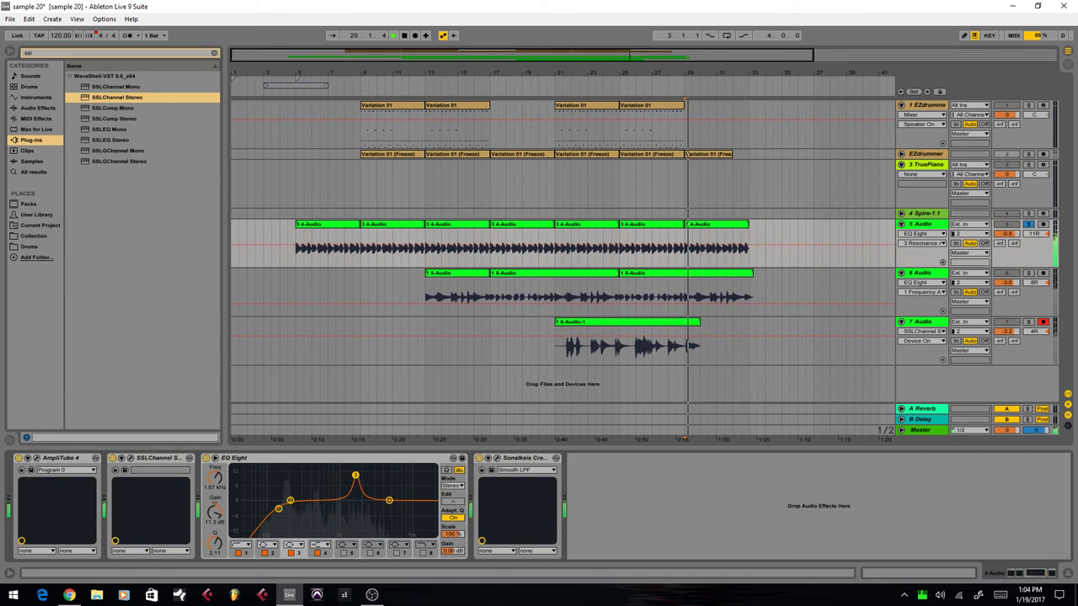
drag(321, 477, 366, 482)
drag(366, 482, 365, 515)
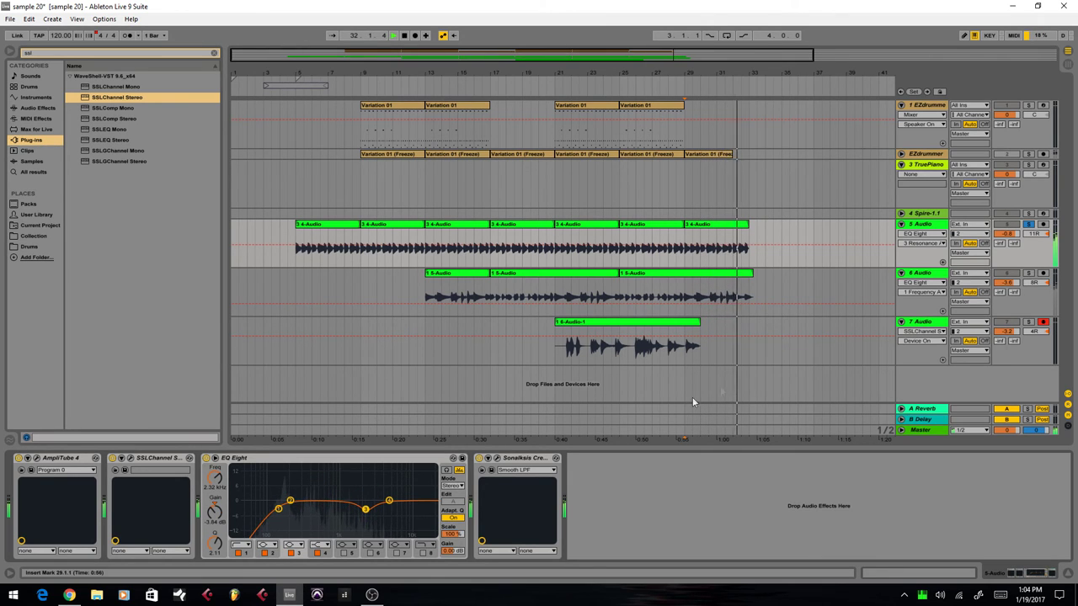
key(space)
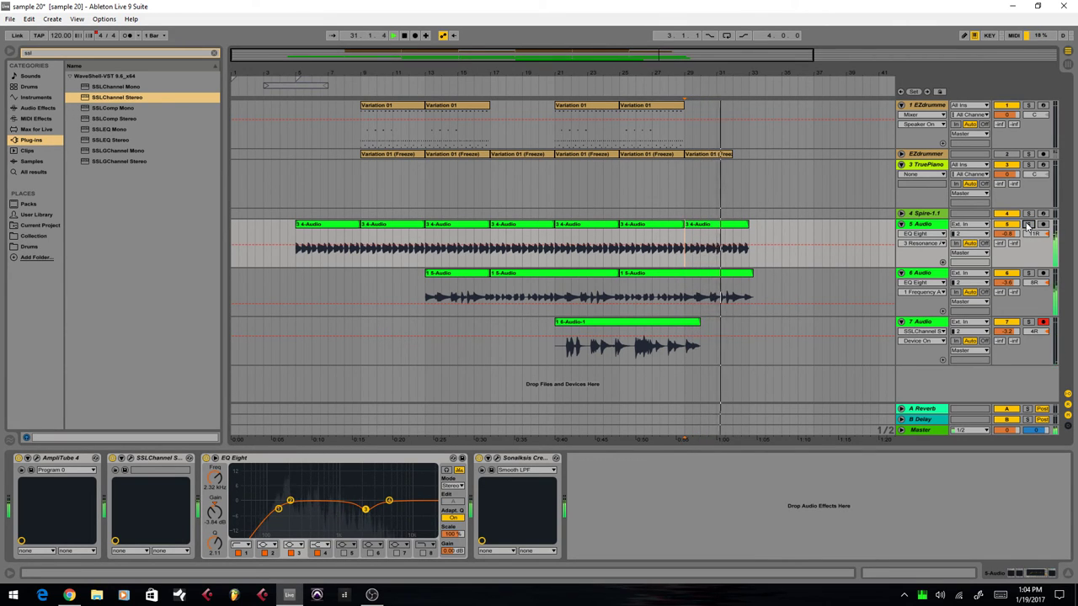
Compare the 6 Audio track with its SSLChannel Stereo switched off and on from bar 29, and disable its Sonalksis Creative Filter.
click(1025, 312)
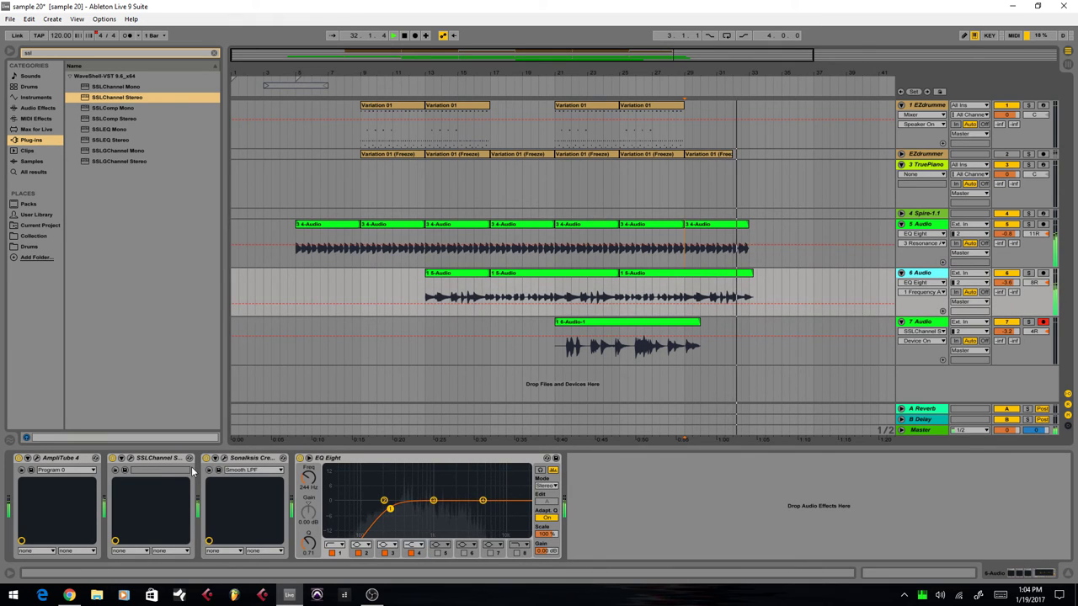
click(114, 459)
key(space)
key(space)
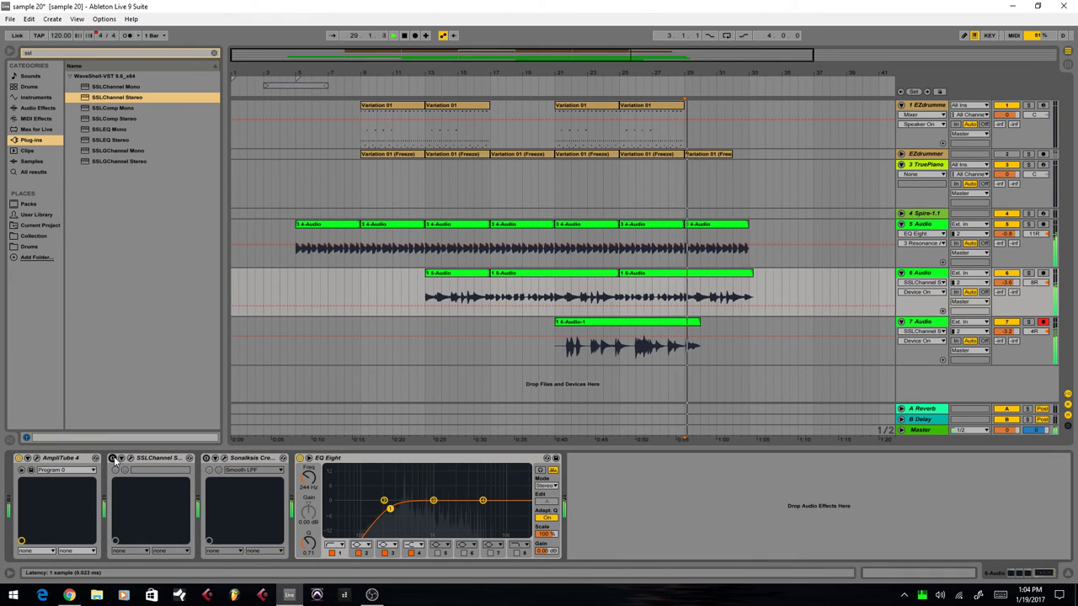
click(114, 458)
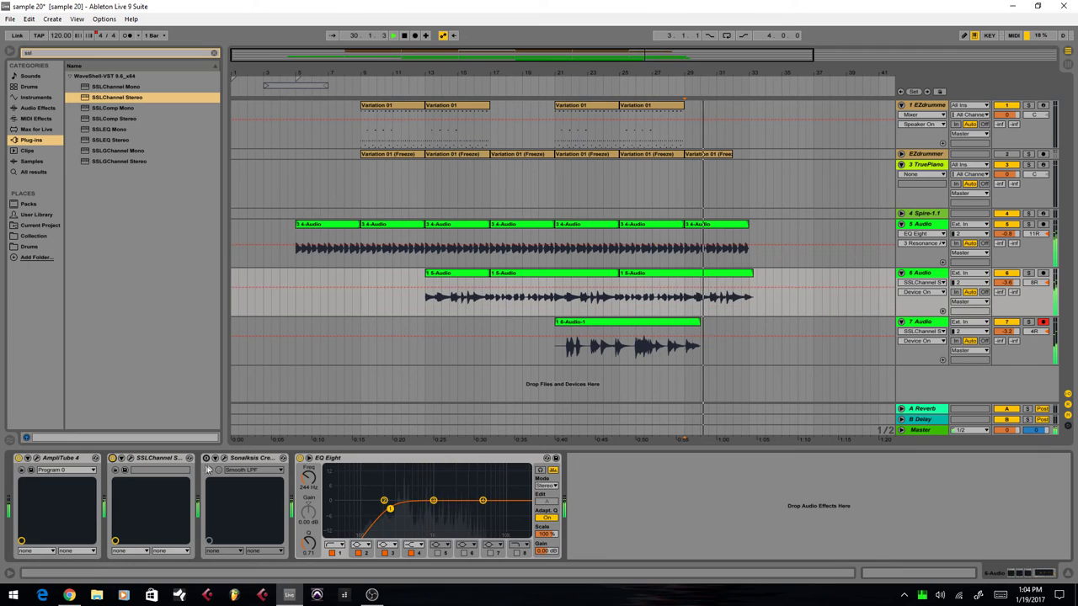
Adjust the LMF Q in the 6 Audio SSL channel, close its window, and play the arrangement from bar 25.
click(124, 469)
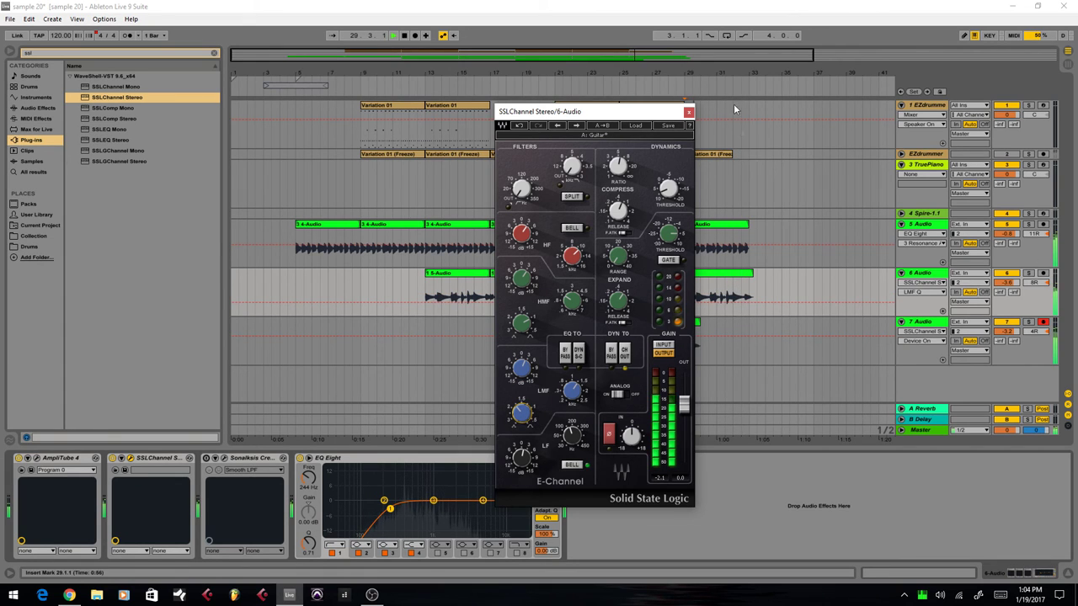
click(689, 111)
click(619, 255)
key(space)
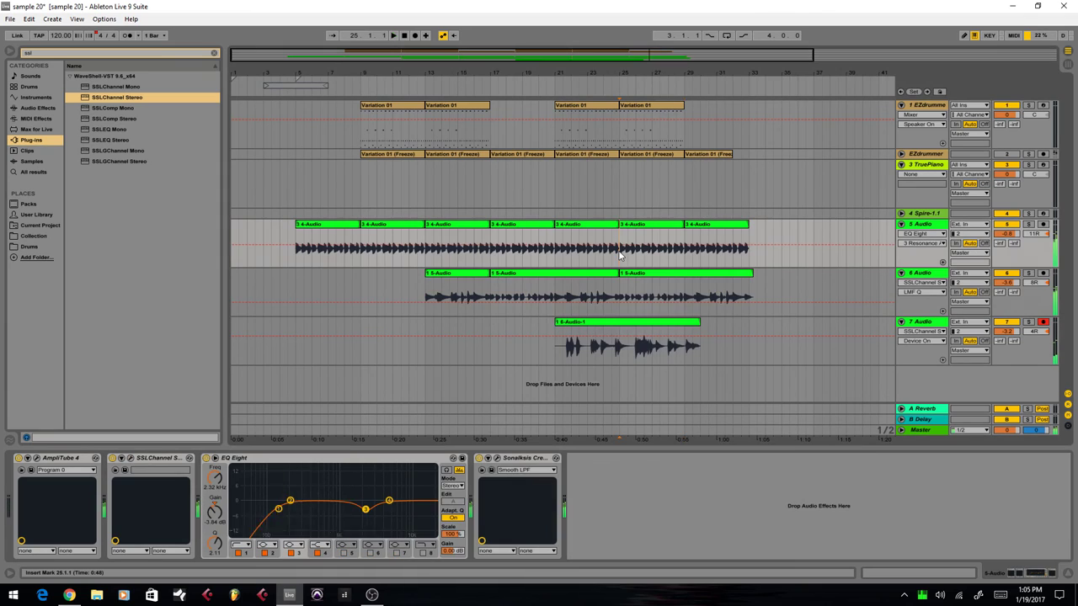
key(space)
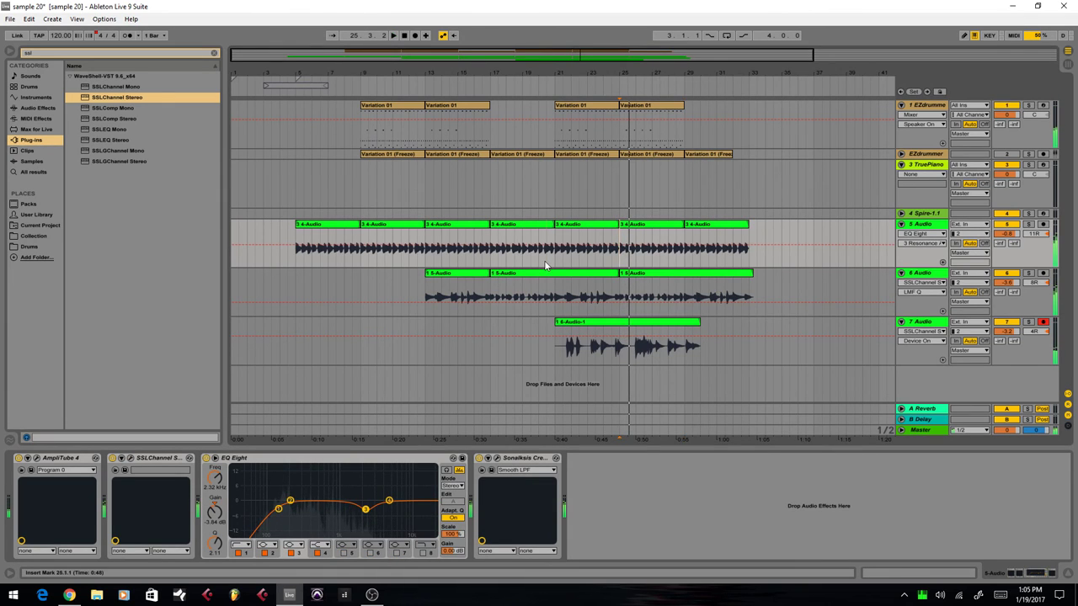
Play from bar 20.3 and pan the 6 Audio track to 7L, checking it soloed and within the mix.
click(545, 265)
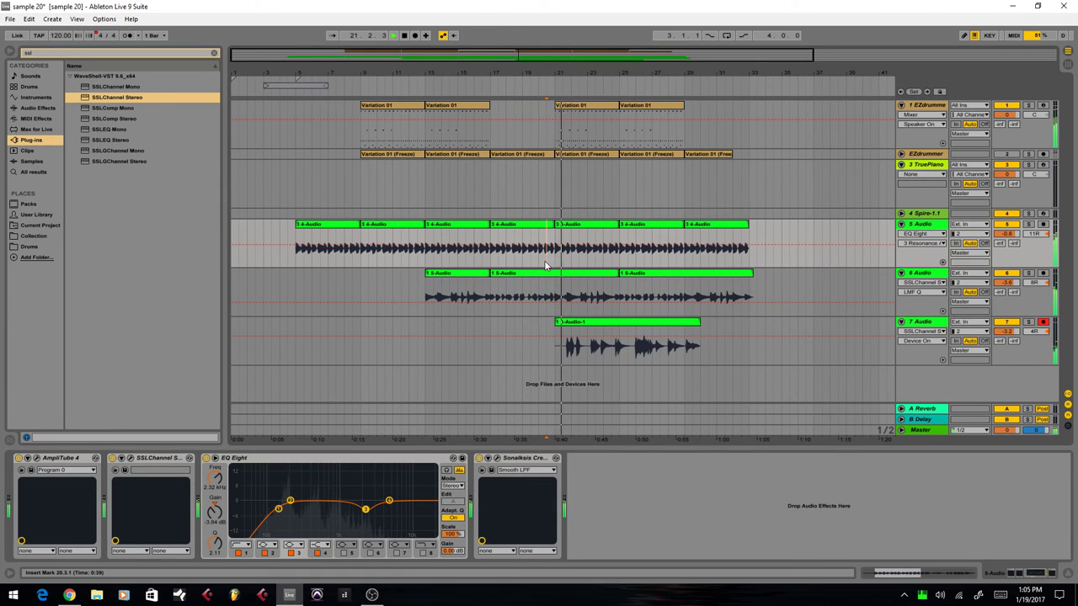
click(1036, 234)
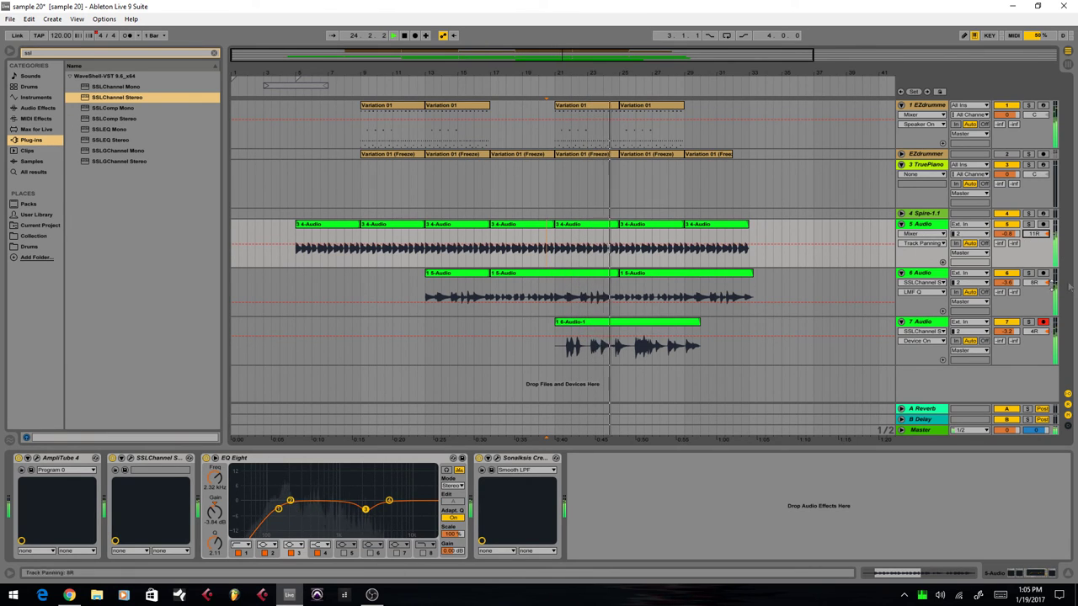
drag(1028, 289, 1028, 296)
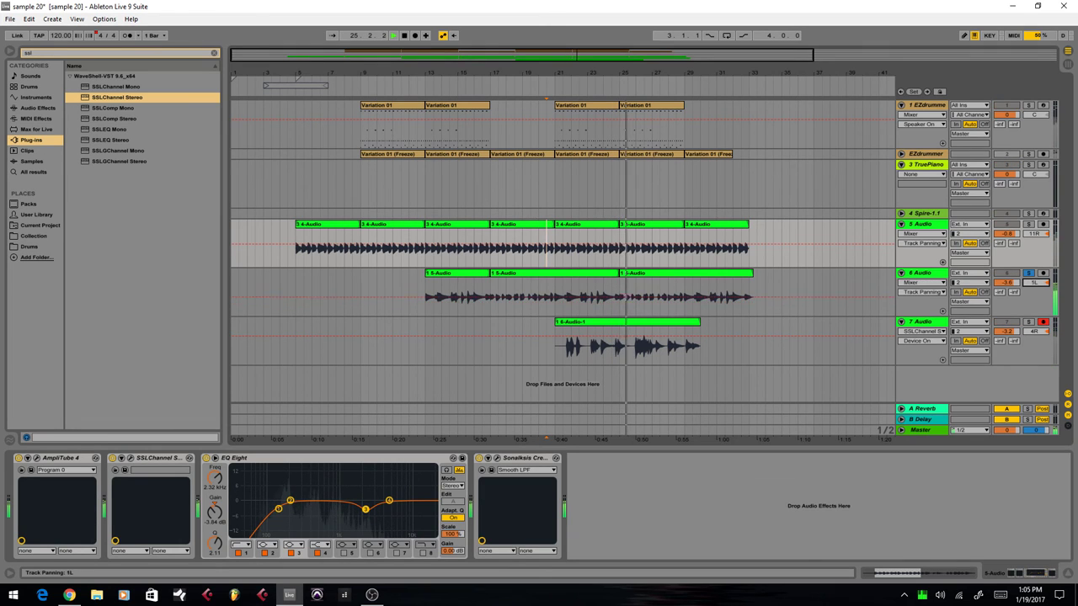
click(1028, 273)
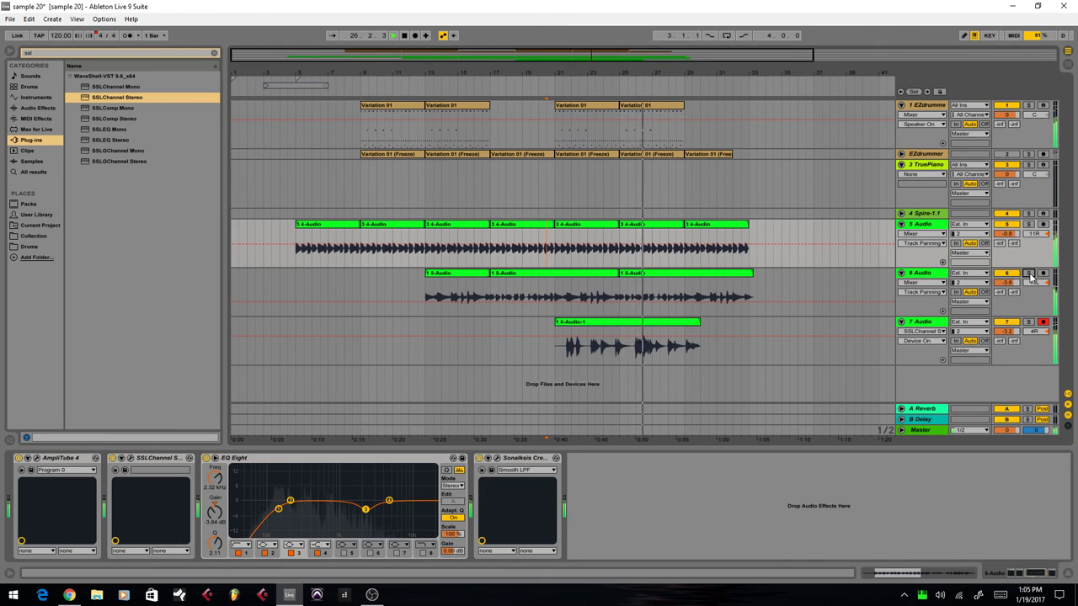
drag(1035, 283, 1035, 278)
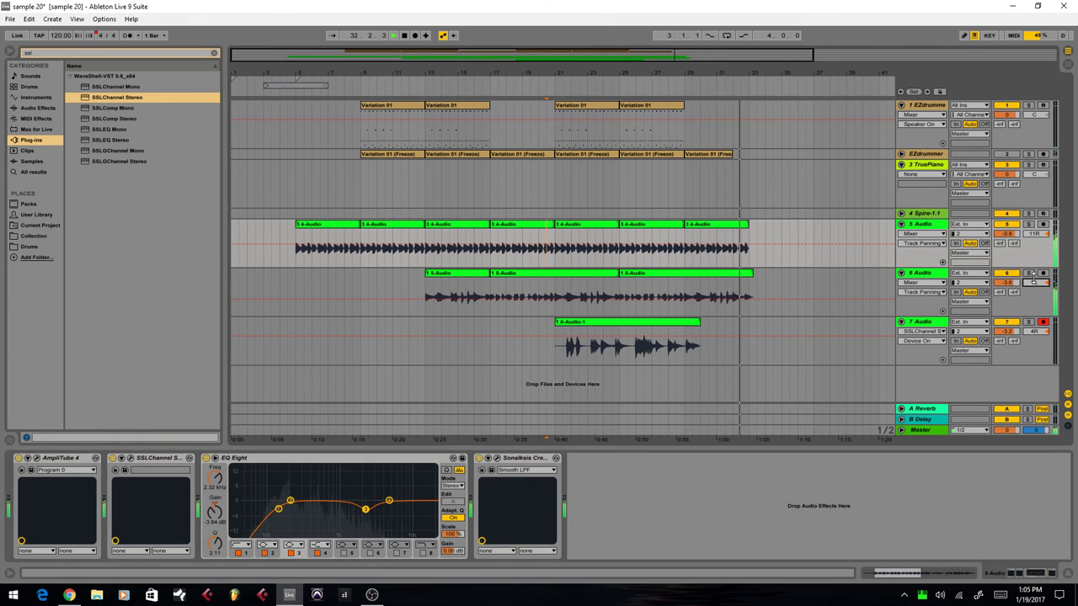
Play from bar 8.3 and compare the 5 Audio track with its Sonalksis filter, EQ Eight and SSL channel switched off and on.
click(296, 258)
click(355, 257)
key(space)
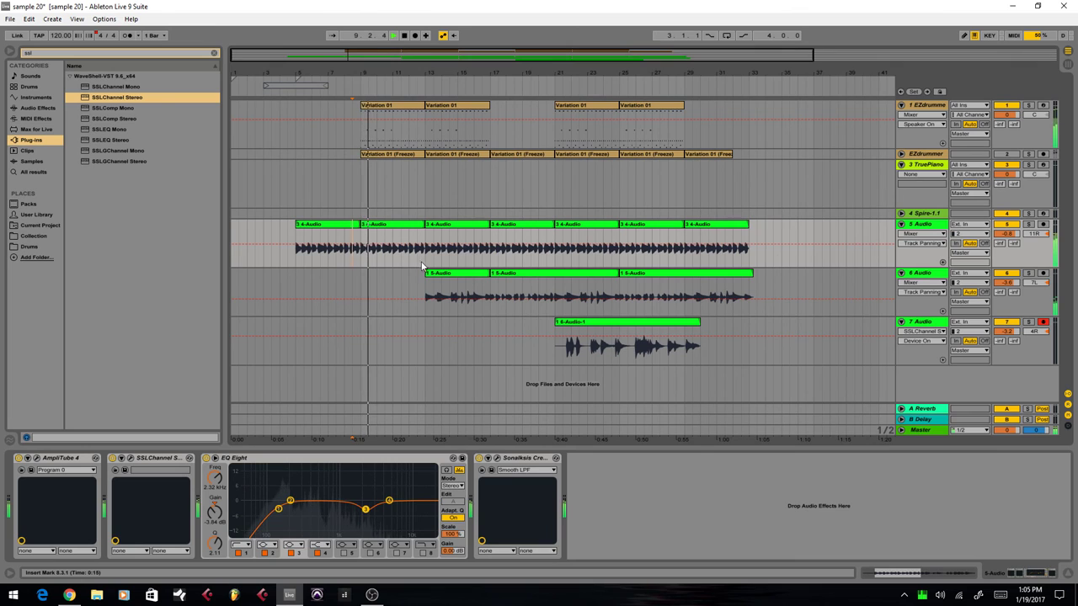
click(480, 458)
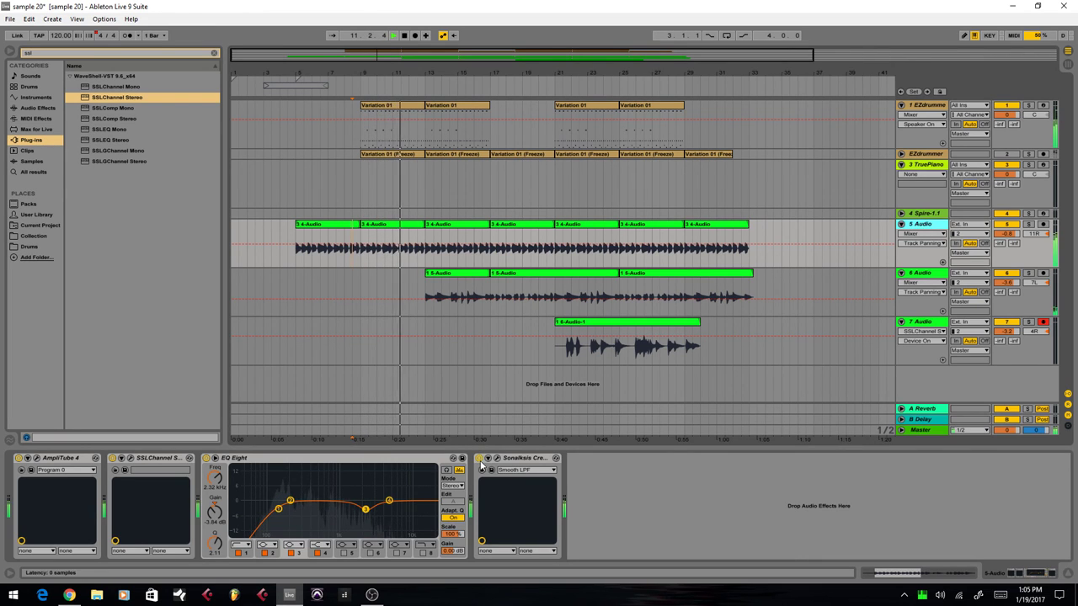
click(213, 474)
click(206, 458)
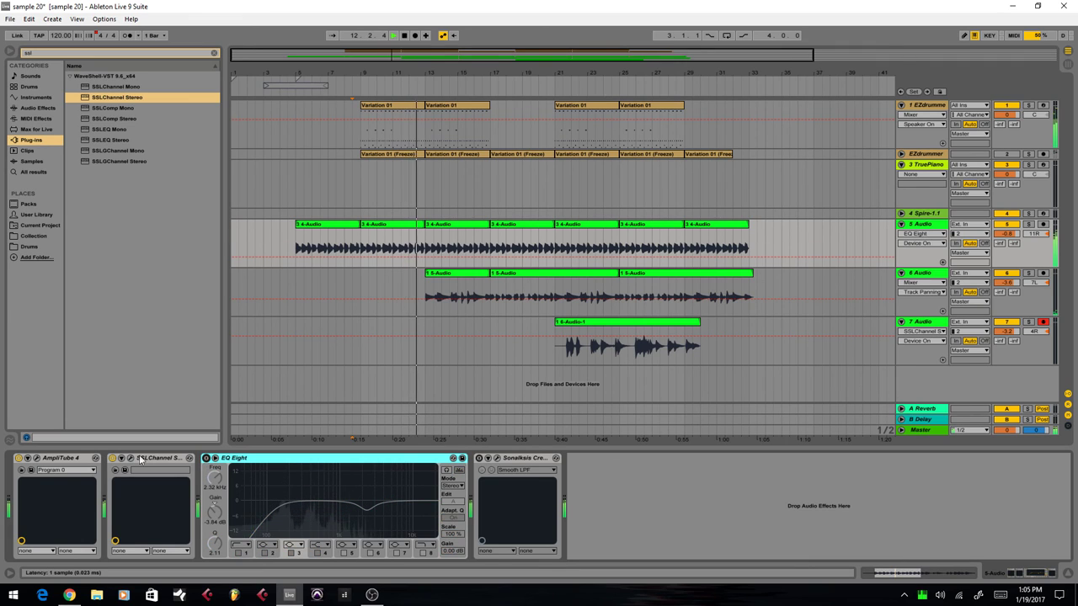
click(112, 459)
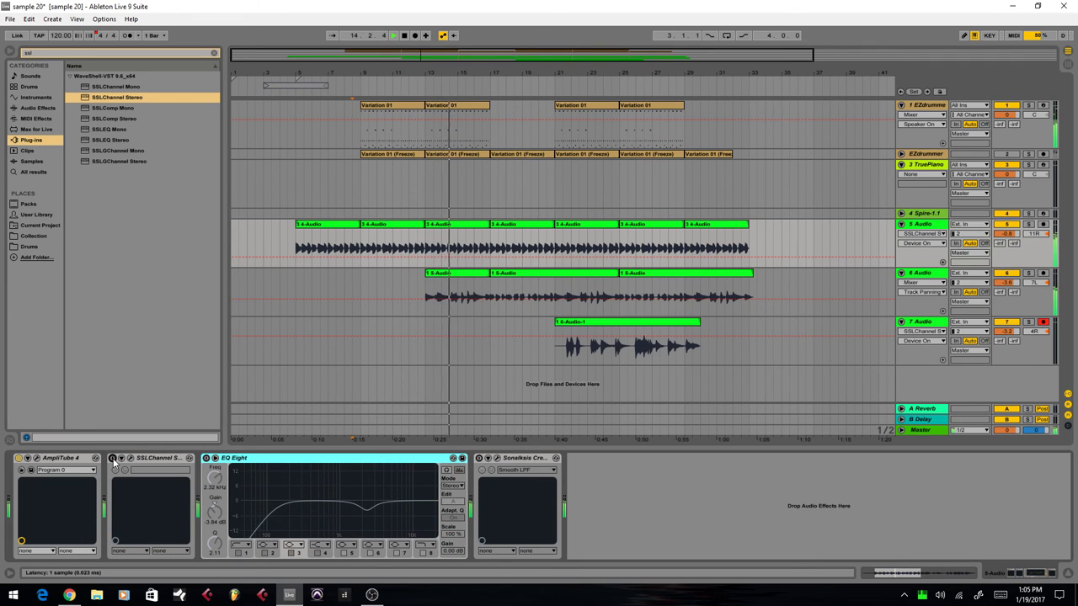
click(113, 459)
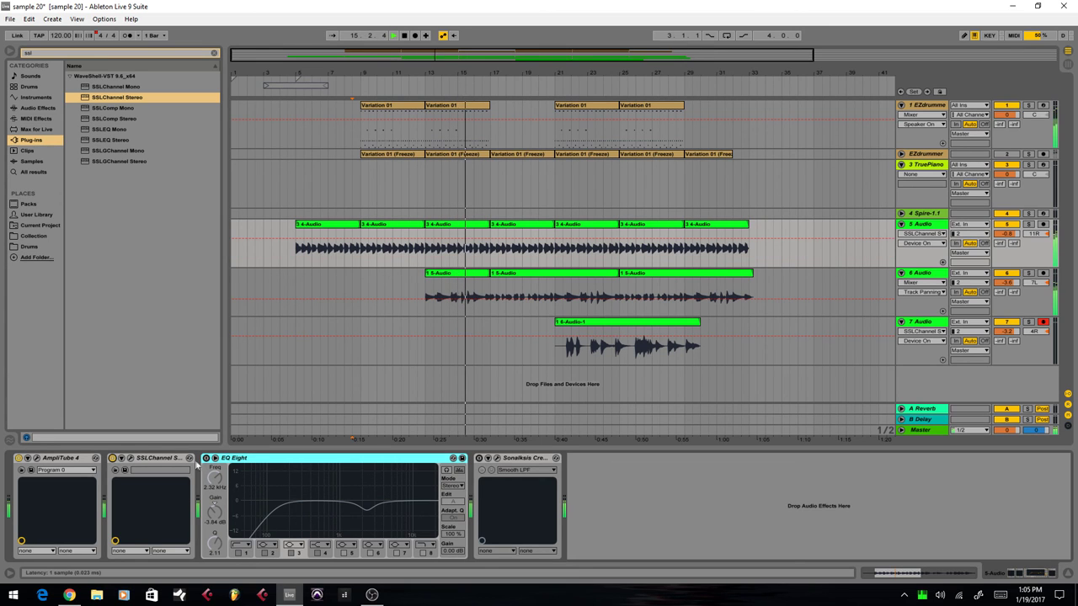
click(206, 458)
click(482, 458)
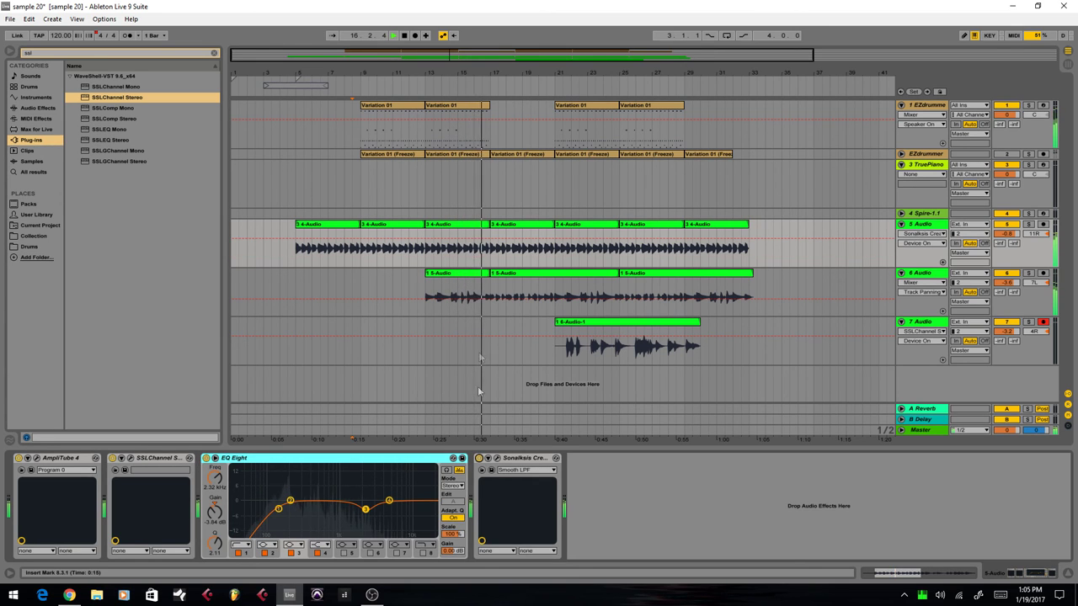
Compare the 6 Audio track with its effects bypassed, and switch on its SSL channel, Sonalksis filter and EQ Eight.
click(427, 285)
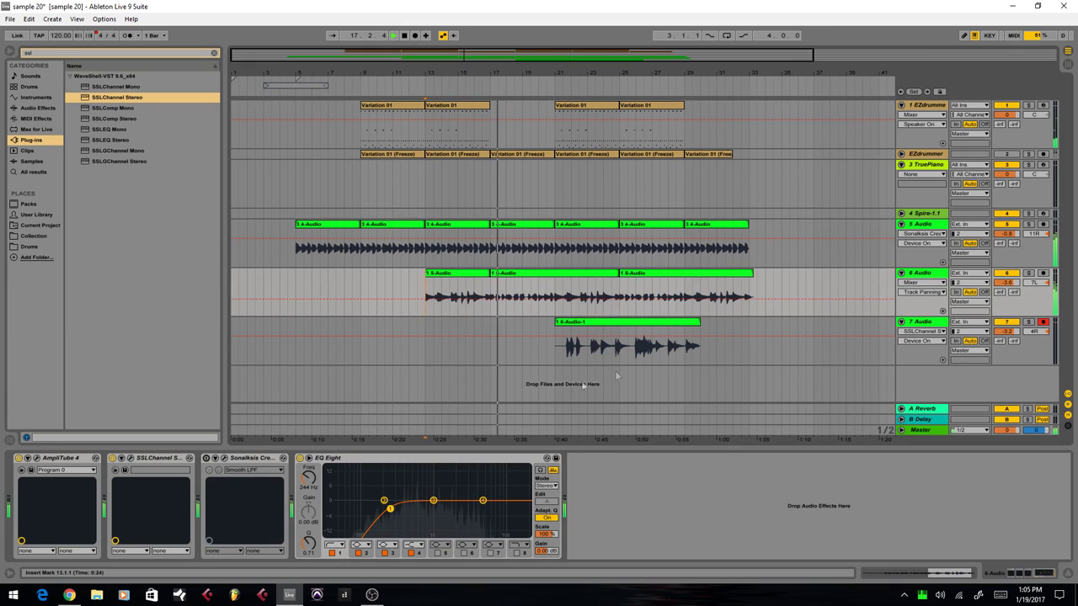
click(300, 459)
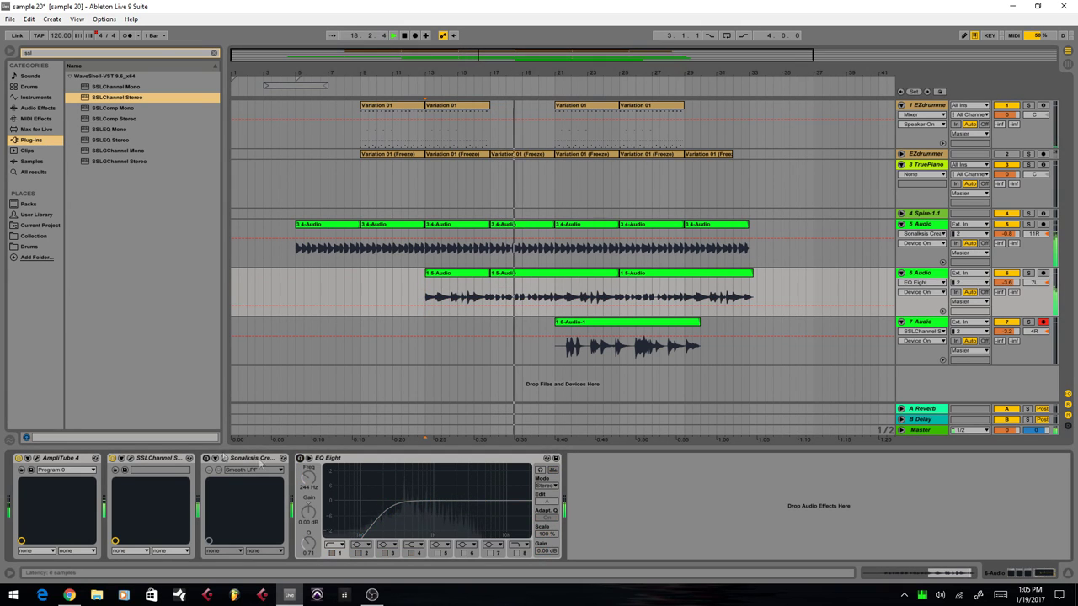
click(202, 461)
click(114, 458)
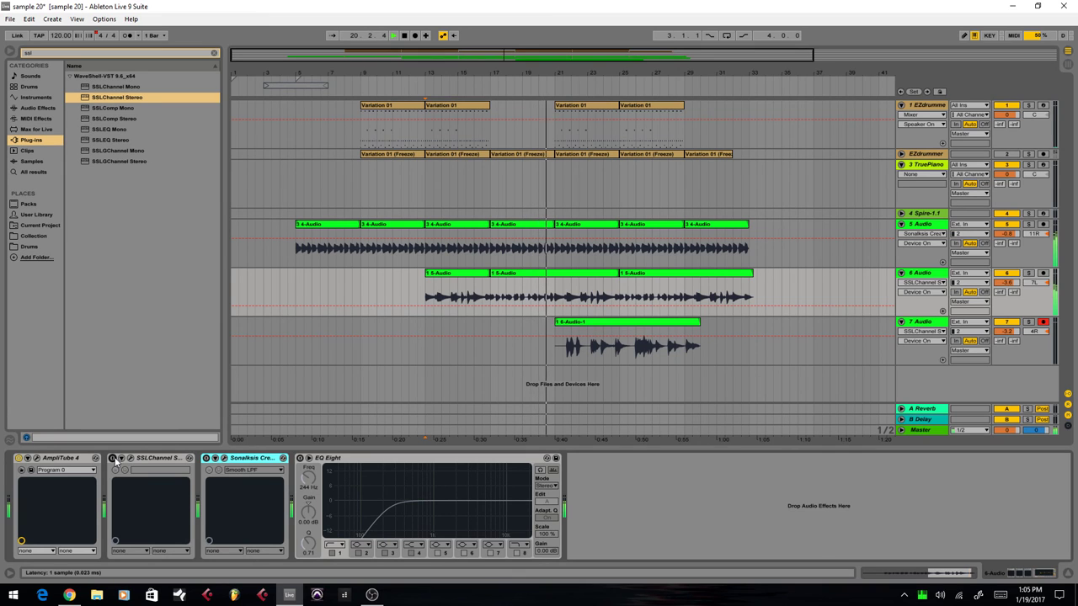
click(299, 459)
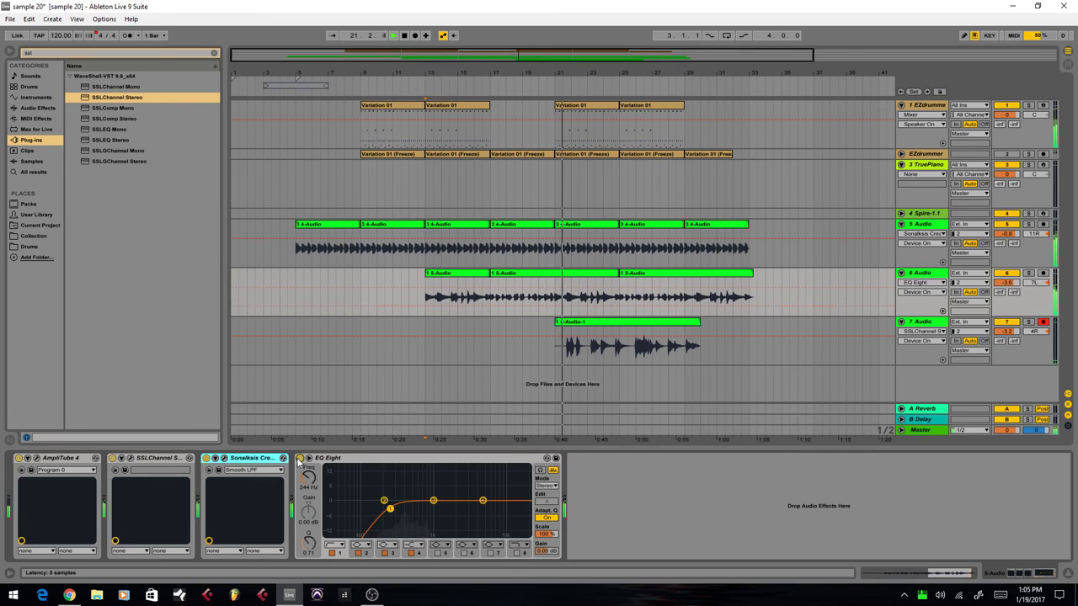
Select the 7 Audio track and bypass its SSLChannel Stereo and EQ Eight during playback.
click(922, 322)
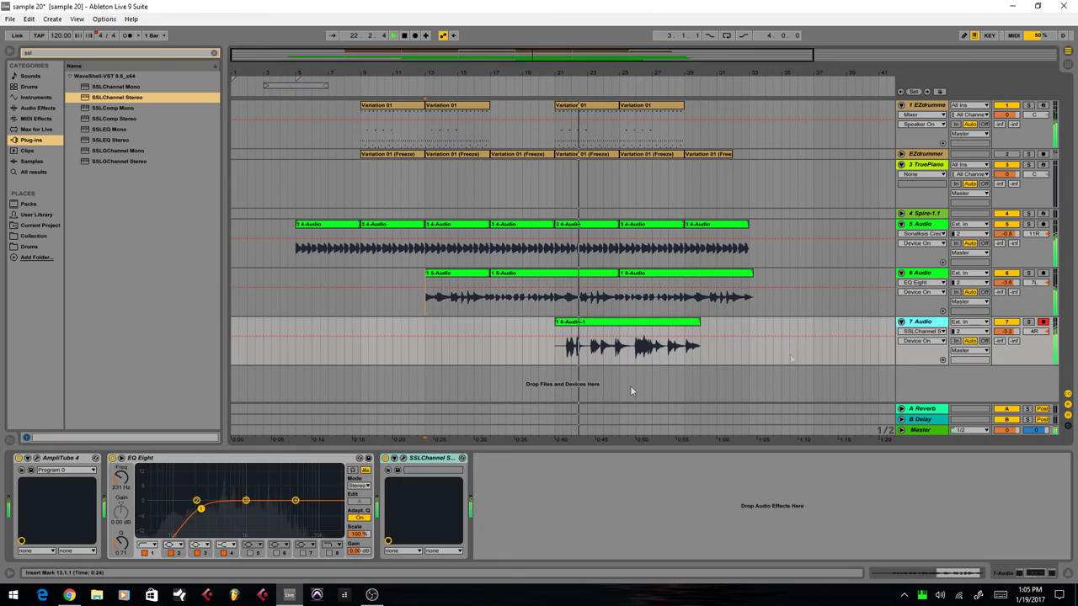
click(385, 458)
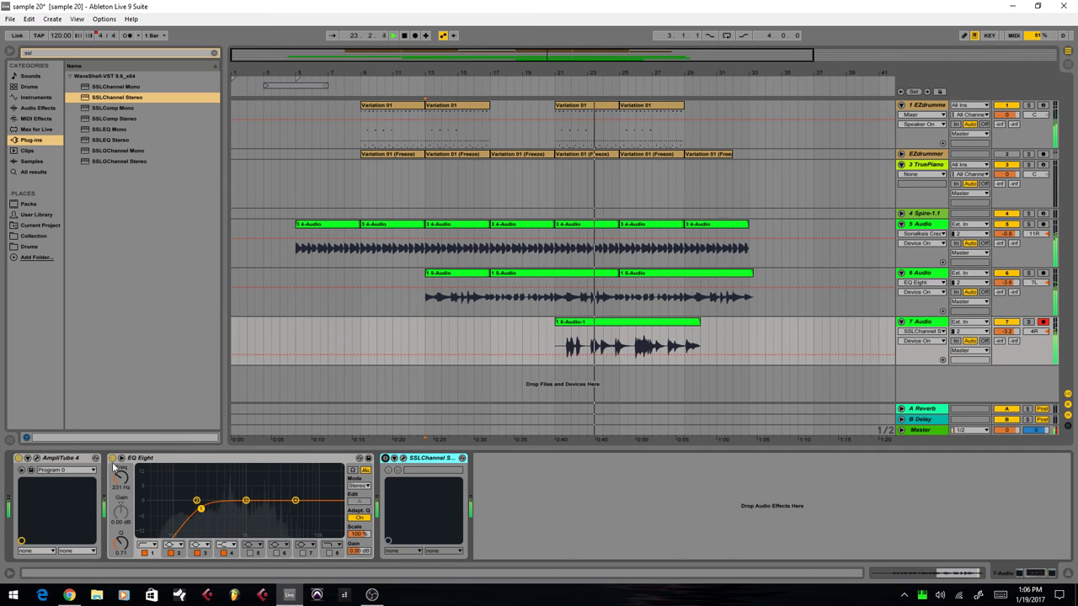
click(112, 458)
Search the plug-ins for "filter", add Sonalksis Creative Filter Stereo after the 7 Audio SSL channel, and re-enable the SSL channel and EQ Eight.
click(94, 52)
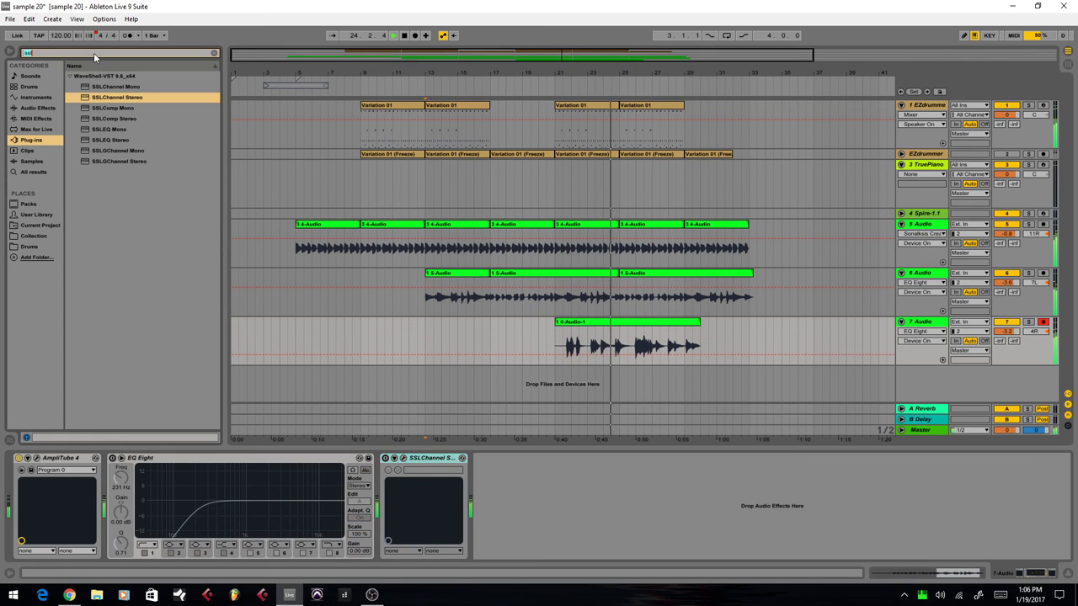
text(filter)
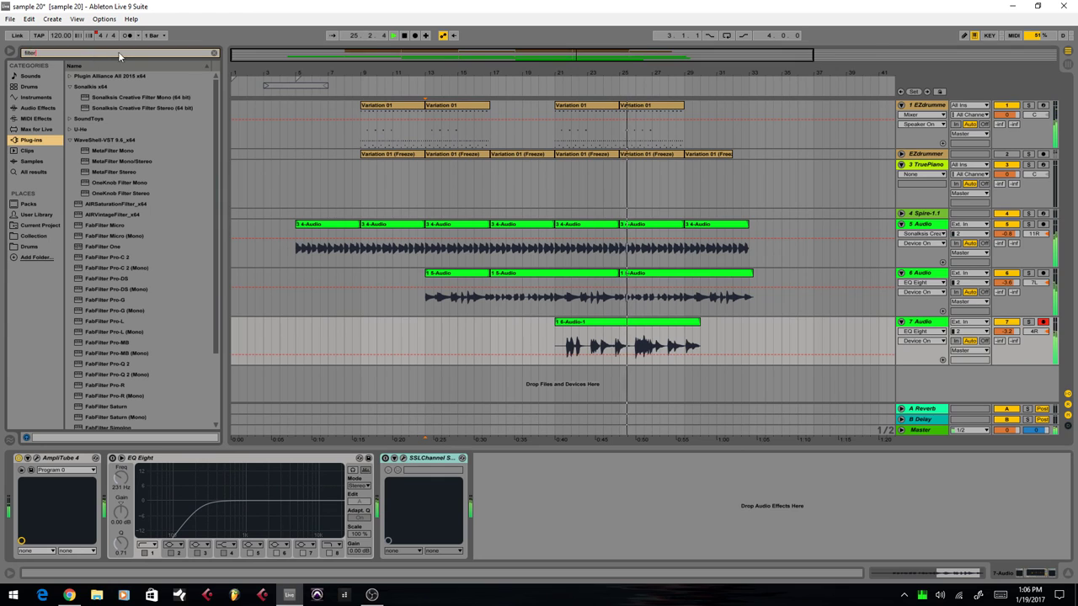
drag(141, 108, 506, 480)
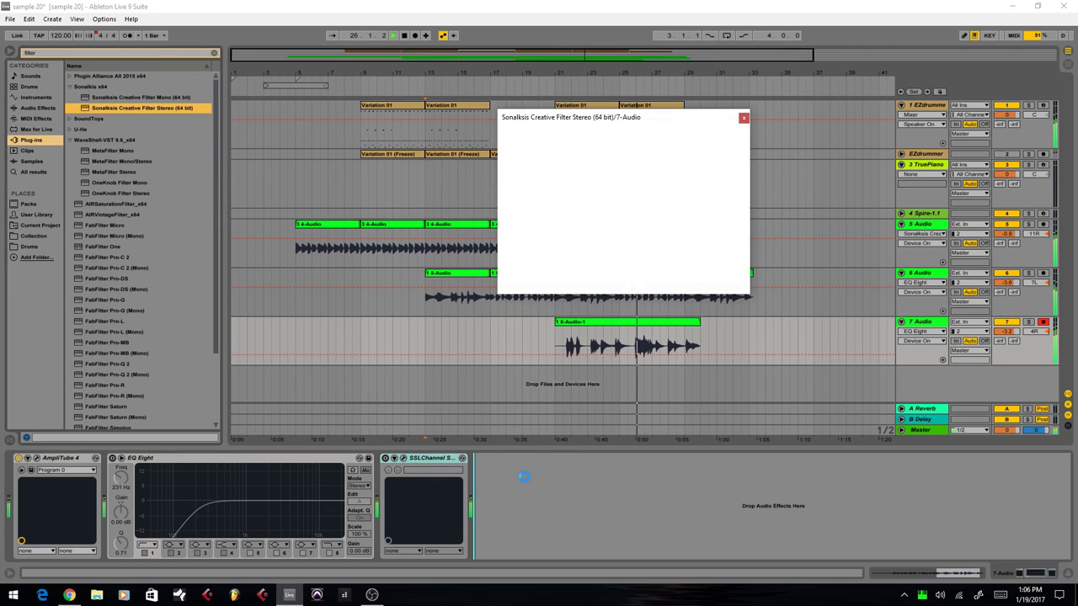
click(386, 458)
click(114, 459)
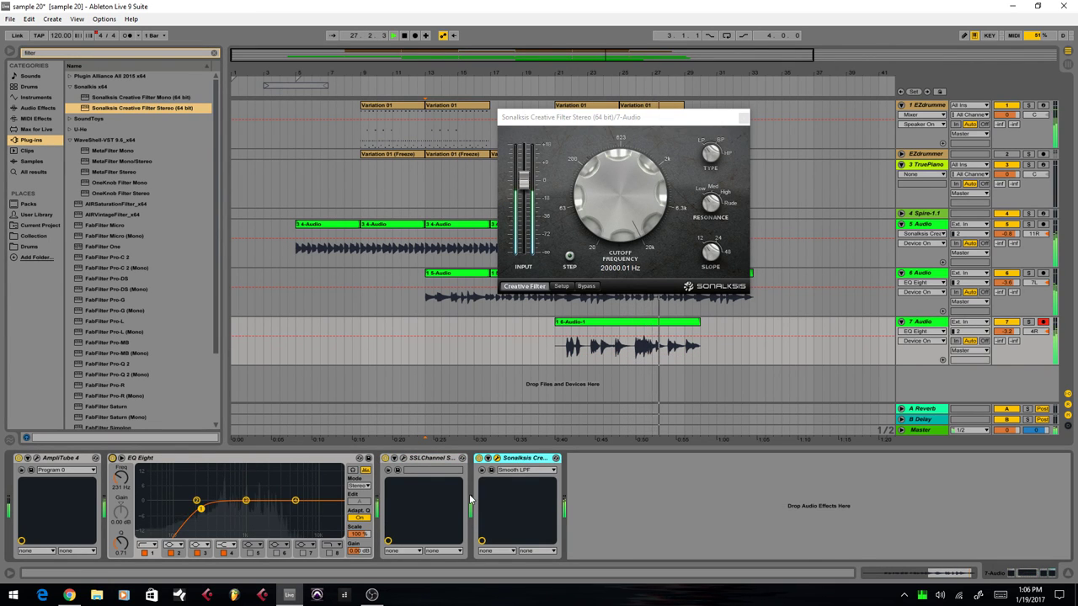
Set the 7 Audio Sonalksis filter cutoff to about 10376 Hz while playing from bar 21, close its window, and compare it bypassed.
drag(609, 220, 612, 243)
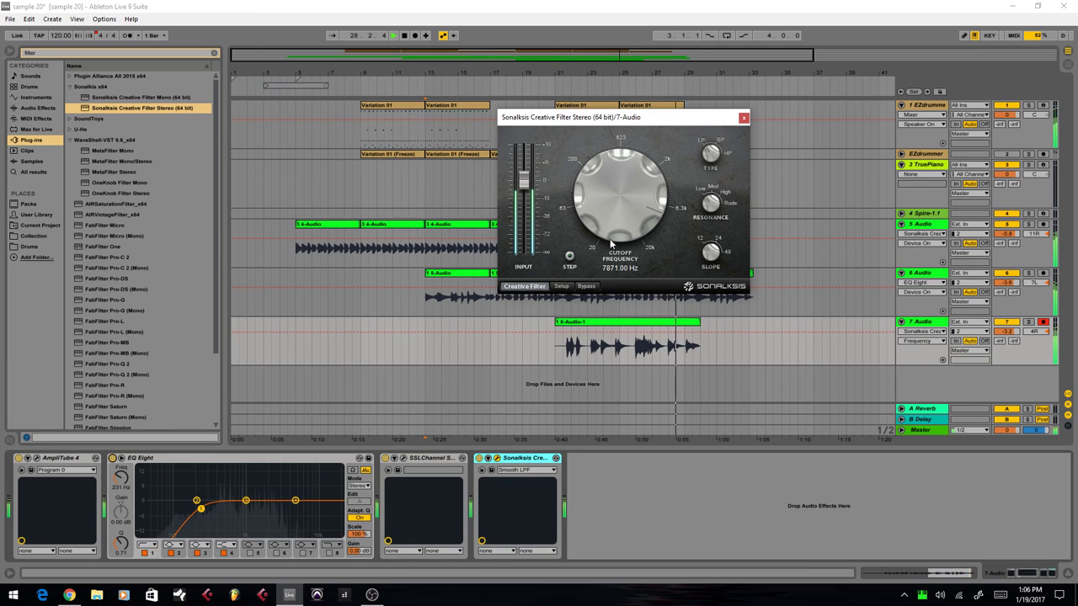
drag(610, 229, 611, 228)
click(556, 349)
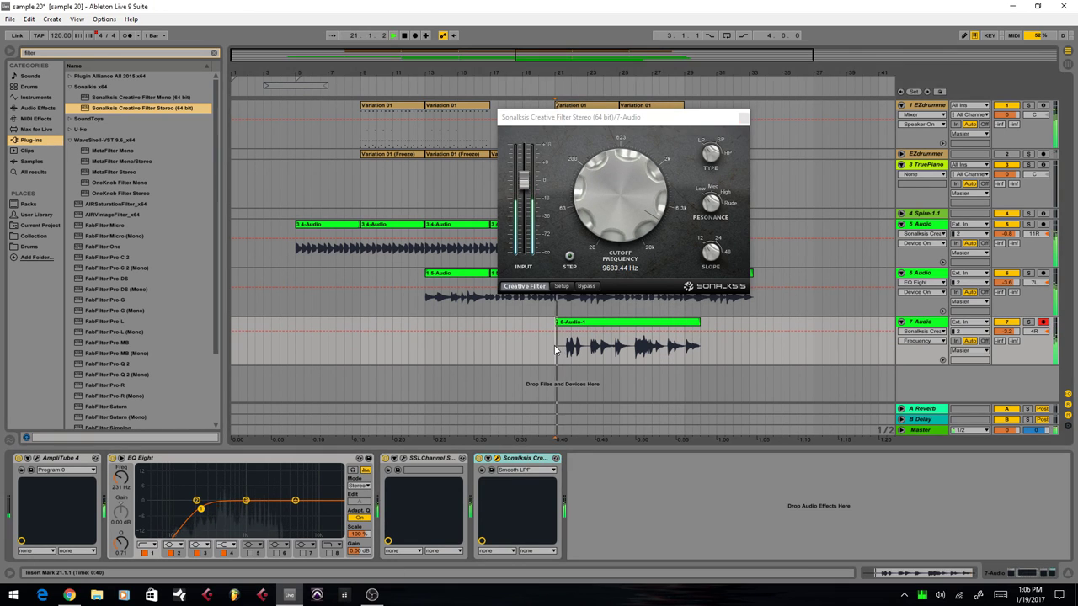
drag(615, 233, 615, 224)
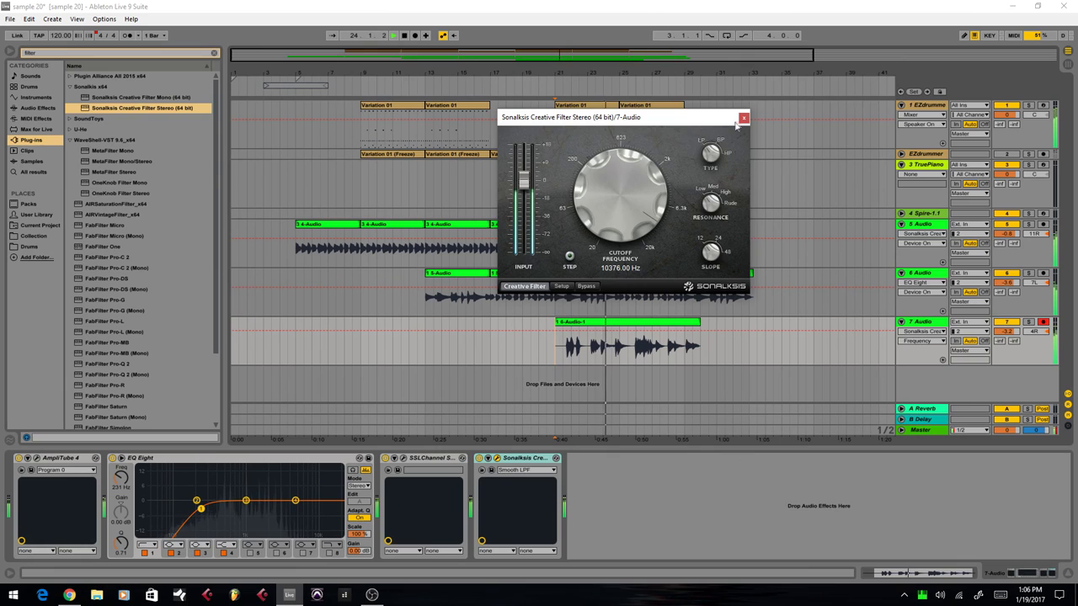
click(744, 118)
click(482, 459)
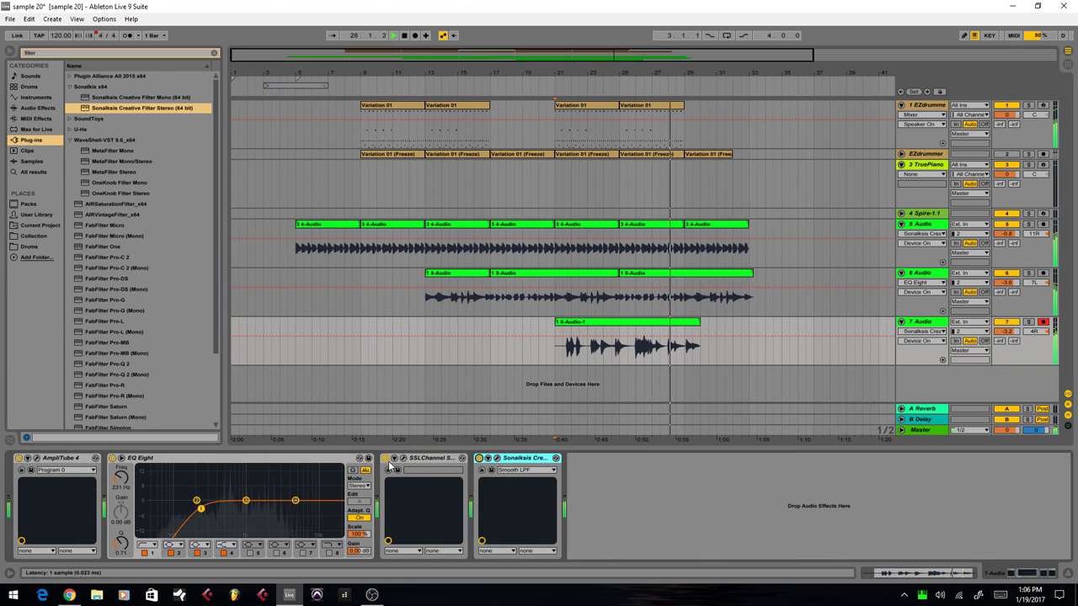
Mute the 1 EZdrummer track, activate the second EZdrummer track and its Renaissance effect, and play from bar 21.
key(space)
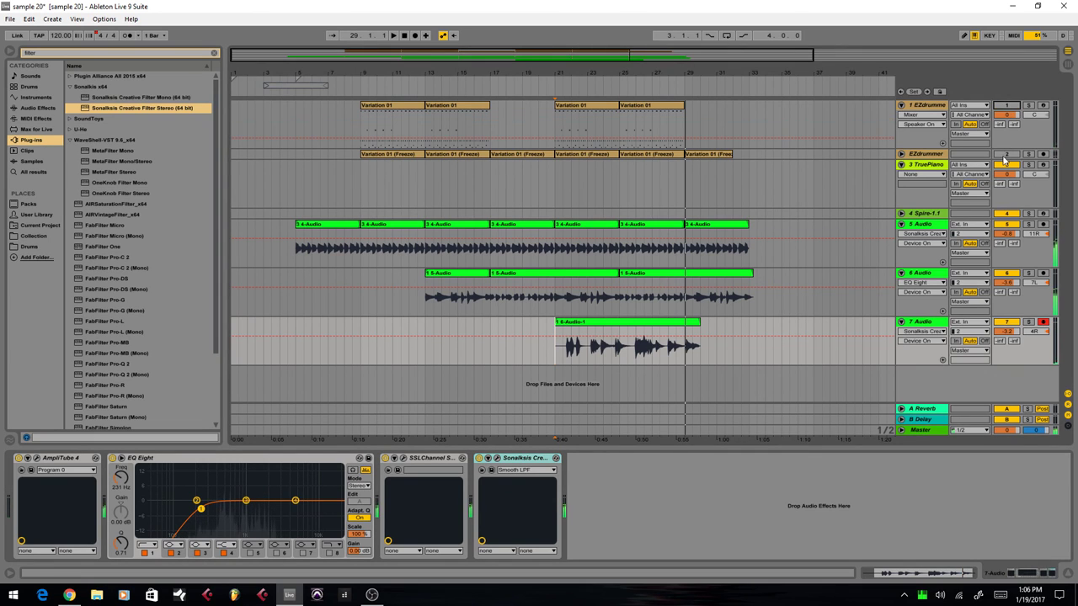
click(935, 155)
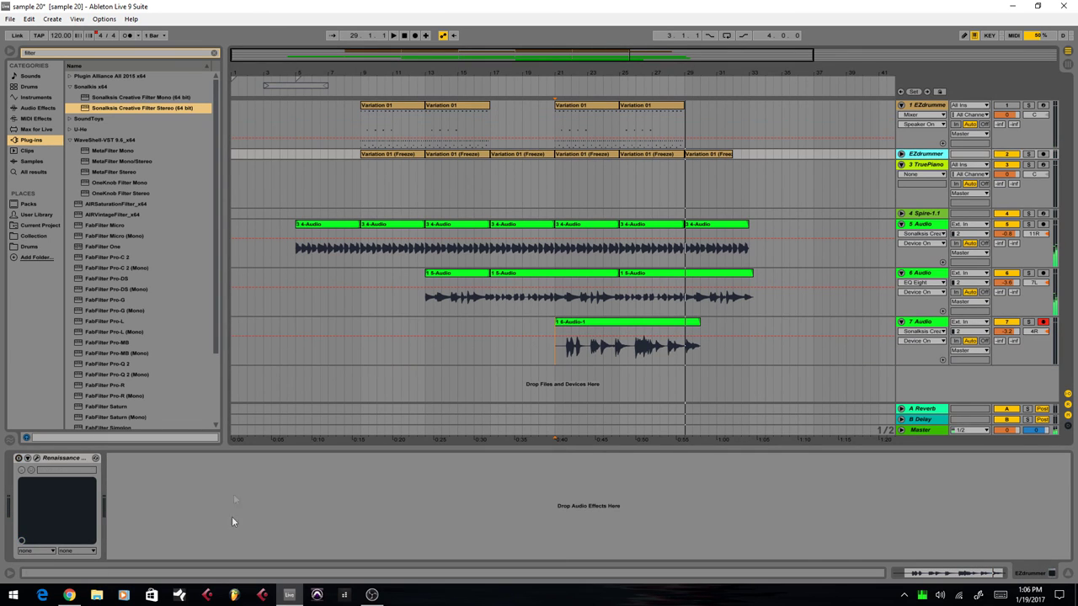
key(space)
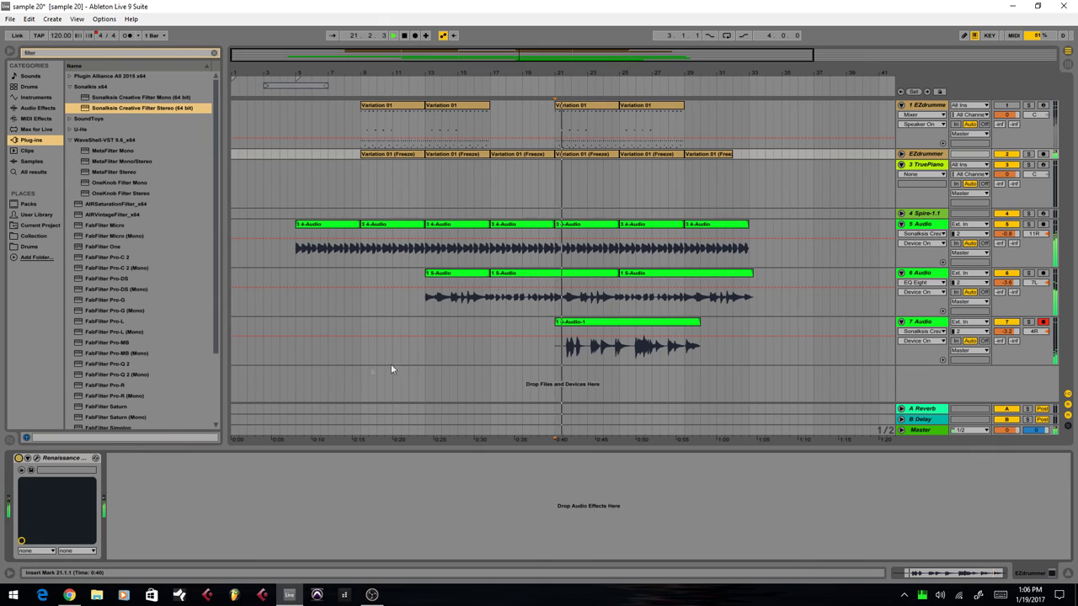